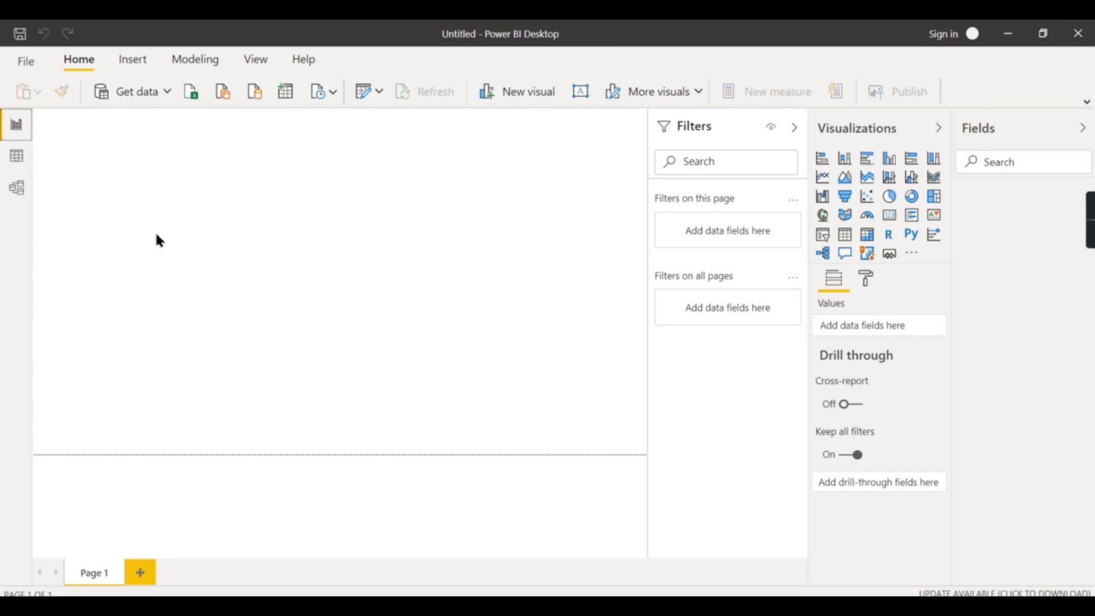
Collapse the Filters, Visualizations and Fields panes to enlarge the report canvas
left_click(795, 130)
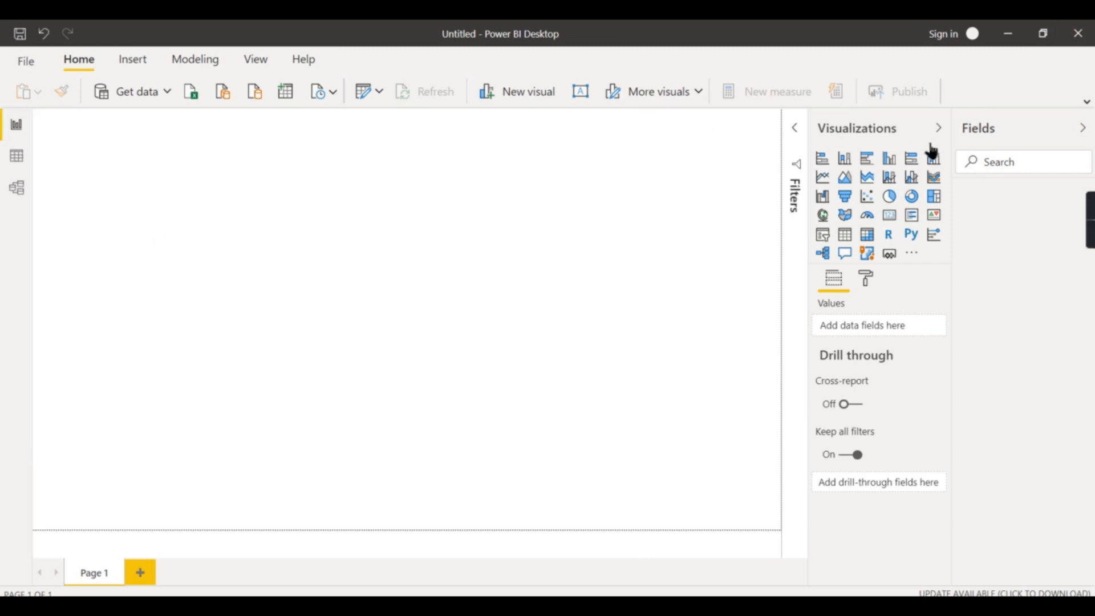
left_click(938, 129)
left_click(1084, 128)
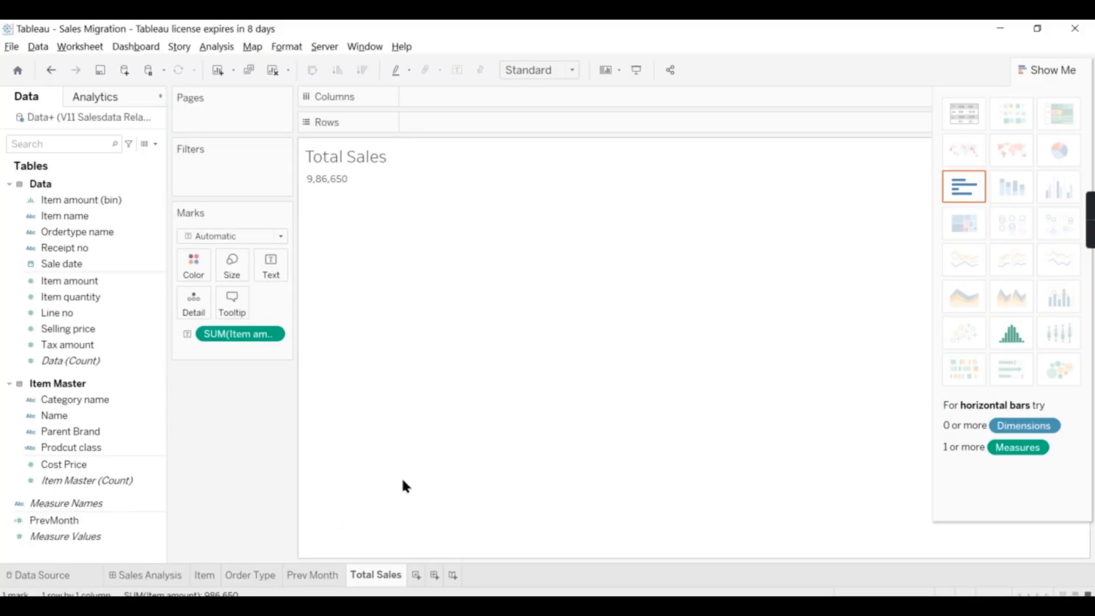
Switch to Tableau and review the Total Sales, Order Type and Sales Analysis sheets
left_click(291, 575)
left_click(234, 575)
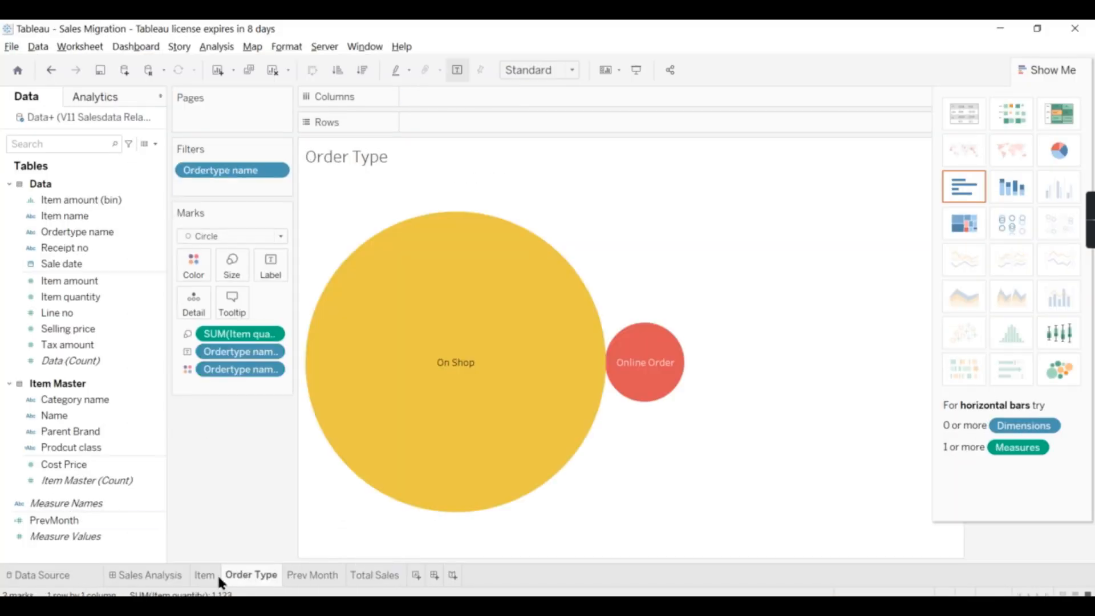
left_click(146, 575)
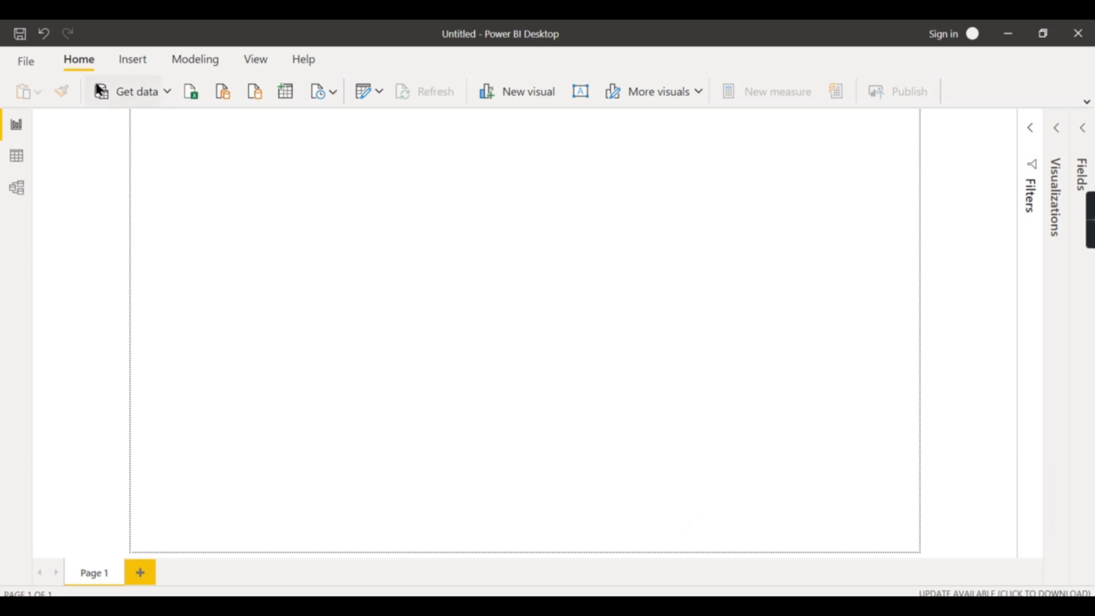
Open the Excel workbook V11 Salesdata Relationship from the Source > Tutorial folder as a data source
left_click(25, 61)
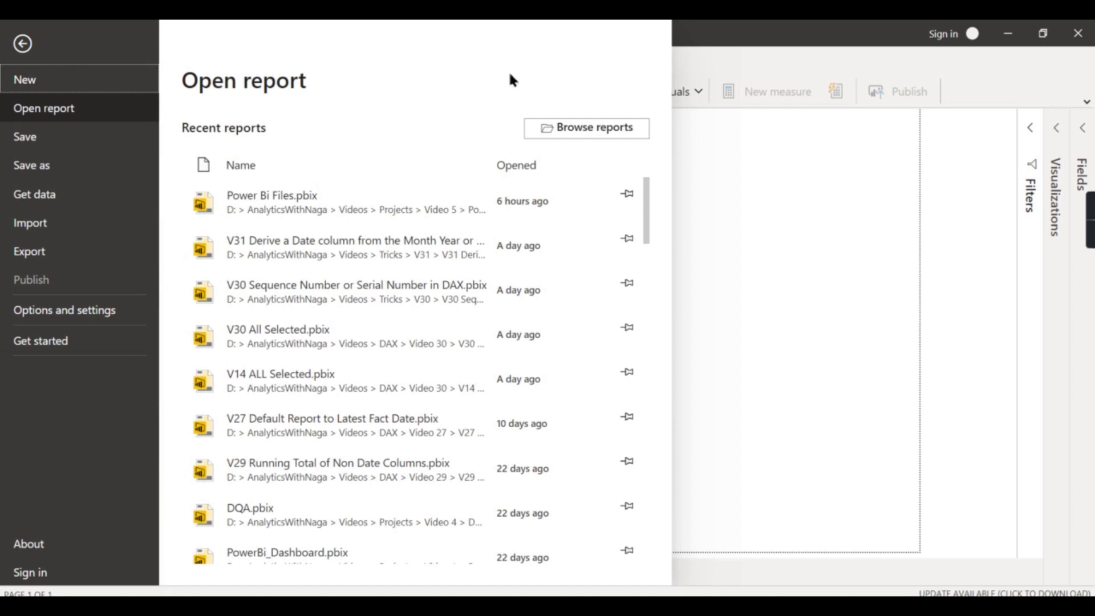
left_click(790, 140)
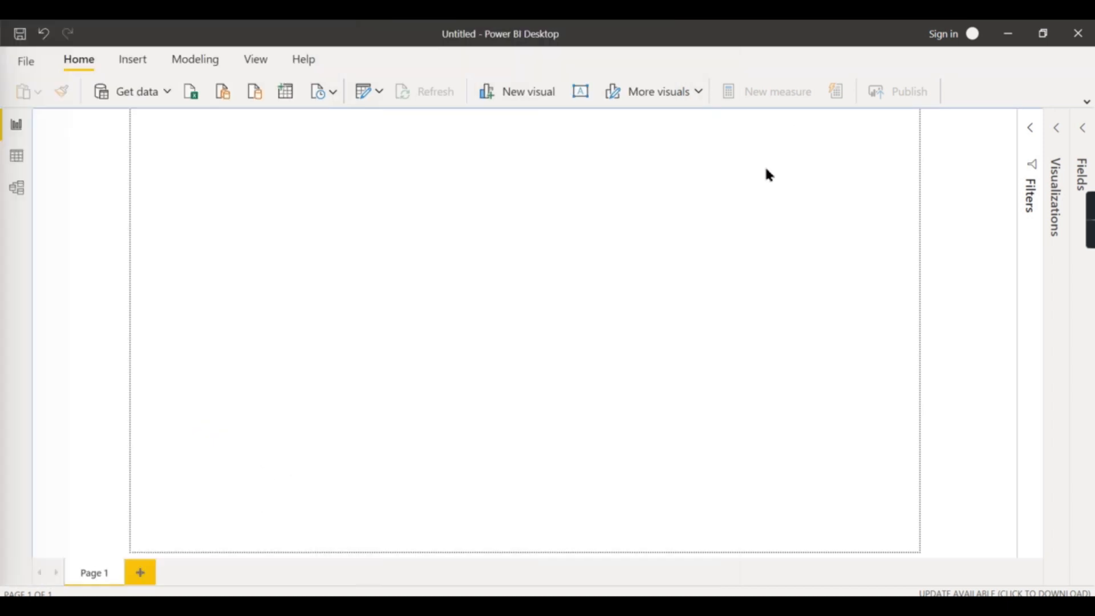
left_click(191, 94)
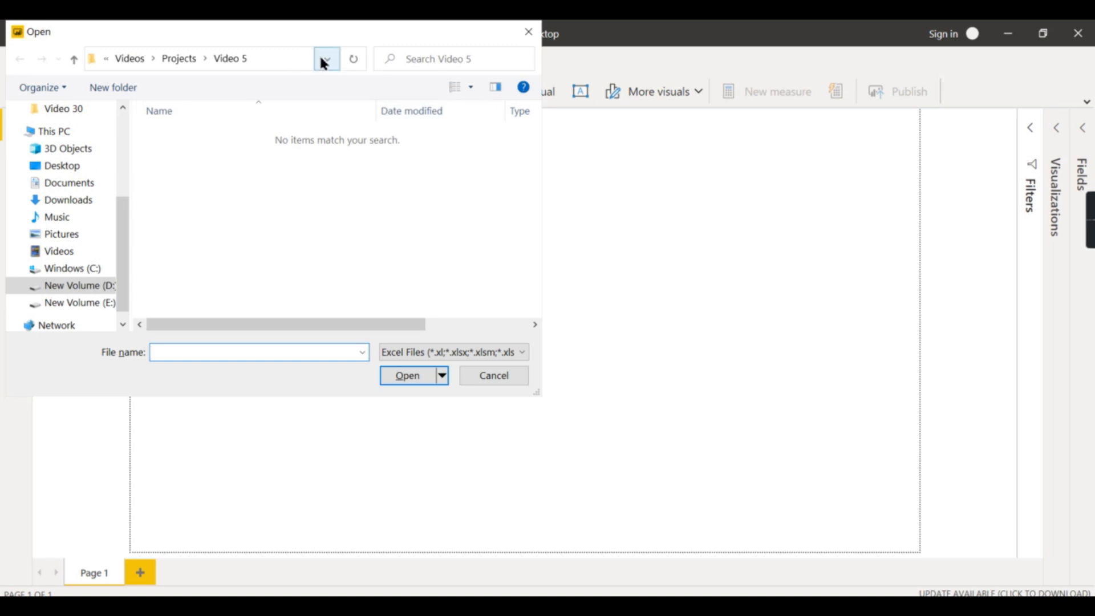
left_click(130, 58)
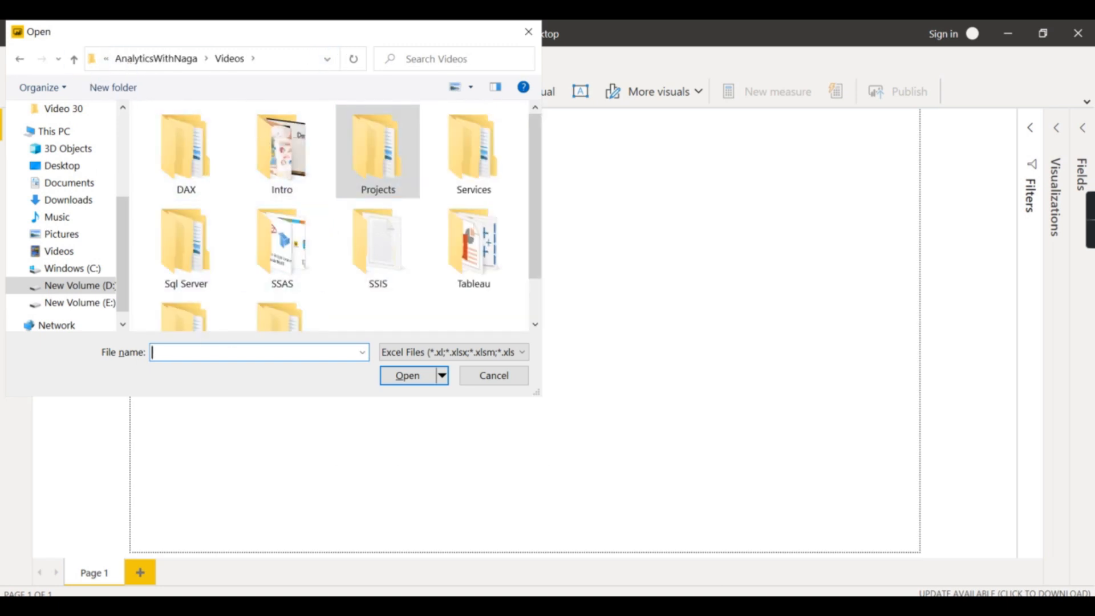
left_click(160, 60)
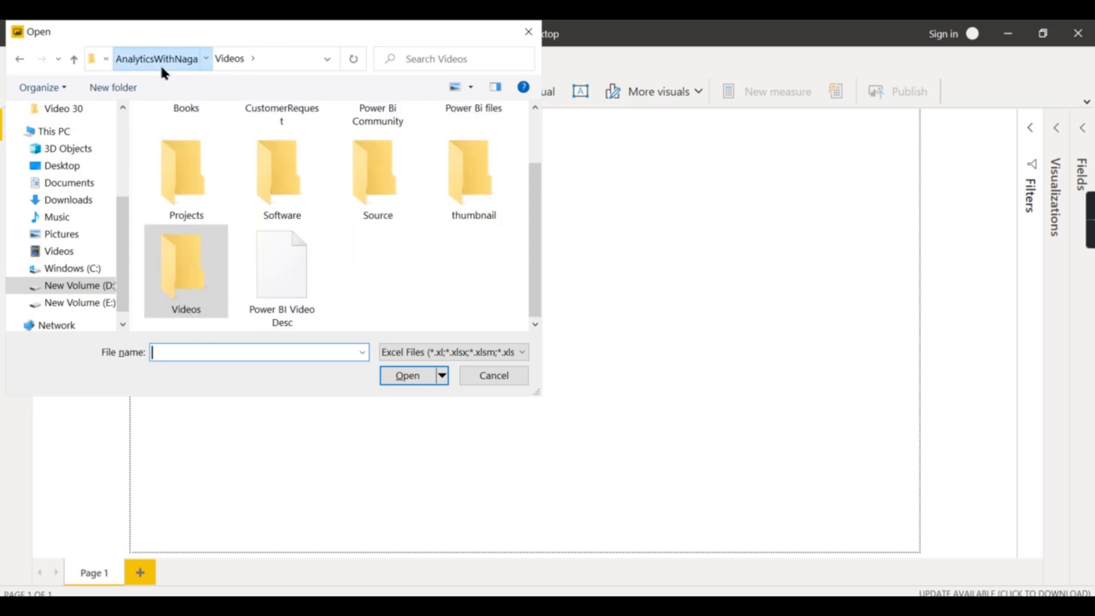
double_click(371, 193)
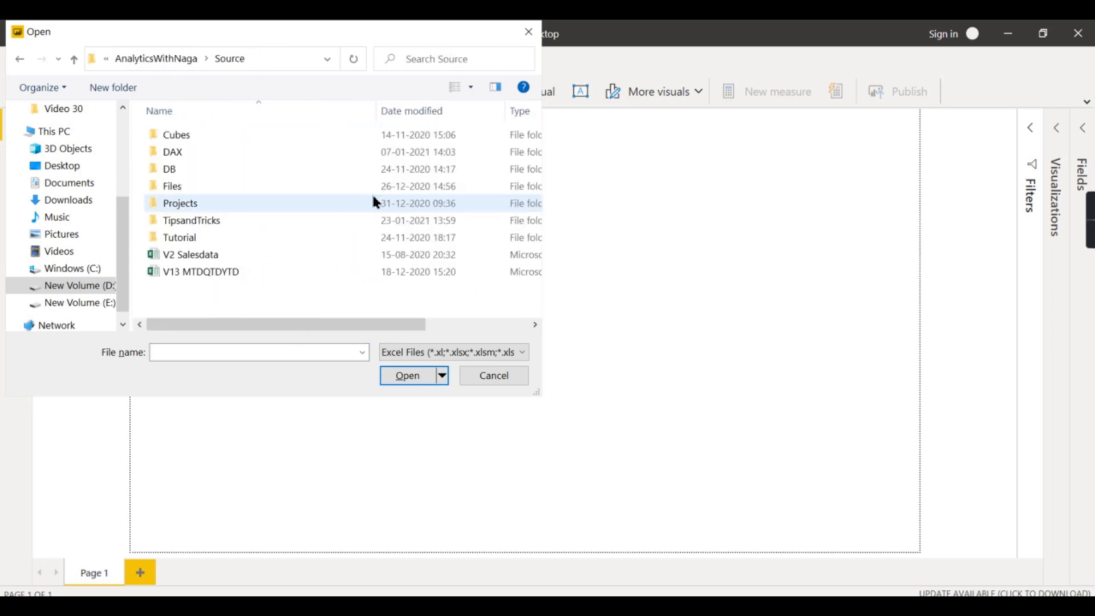
double_click(189, 237)
left_click(214, 204)
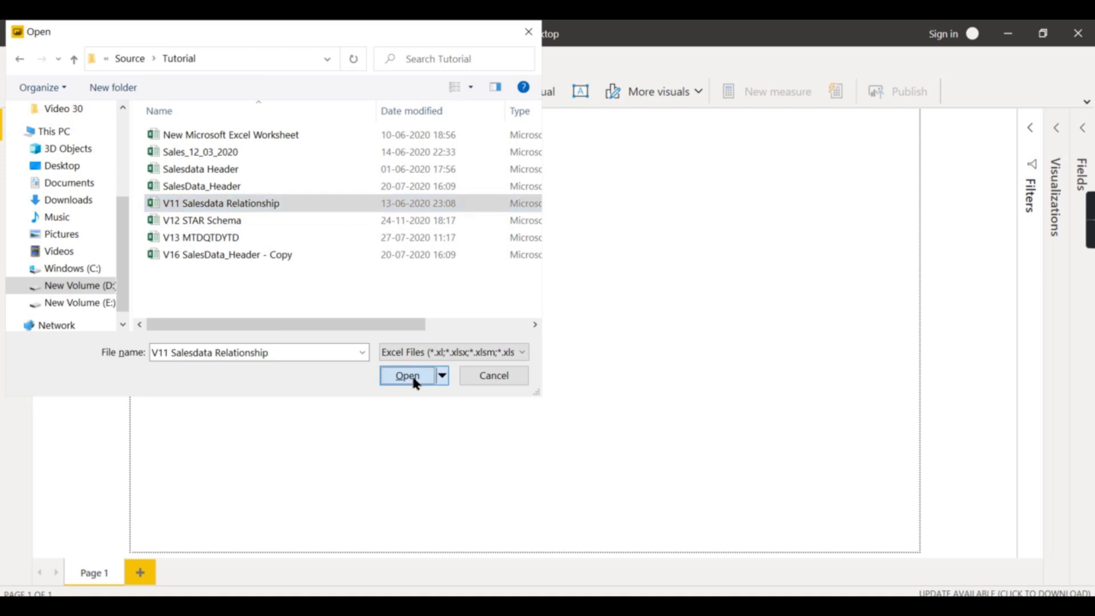
left_click(415, 378)
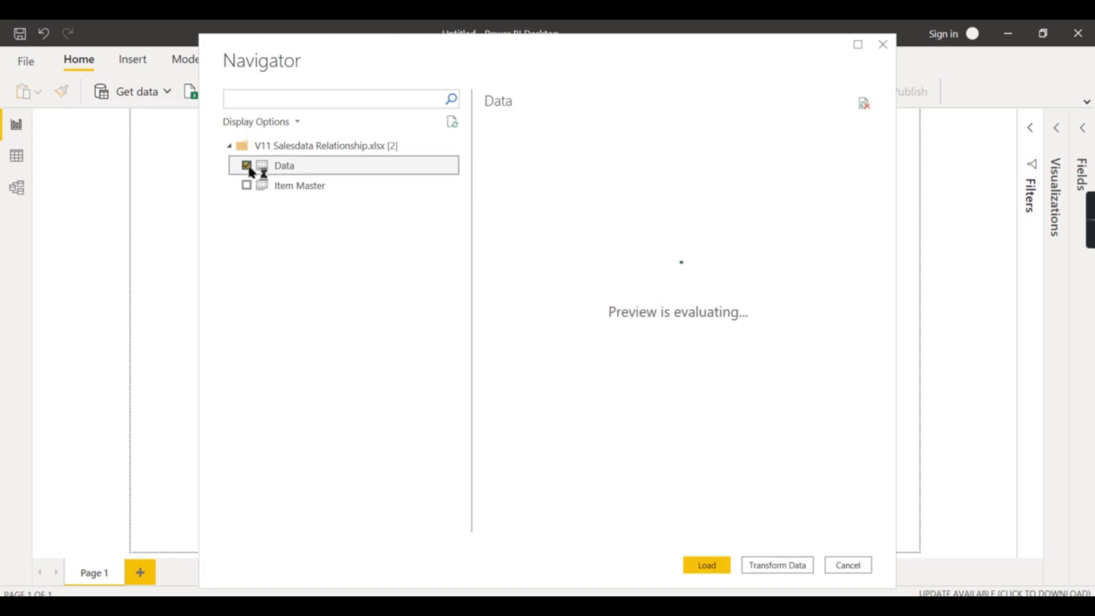
Select both the Data and Item Master sheets and load them into the report
left_click(247, 166)
left_click(247, 185)
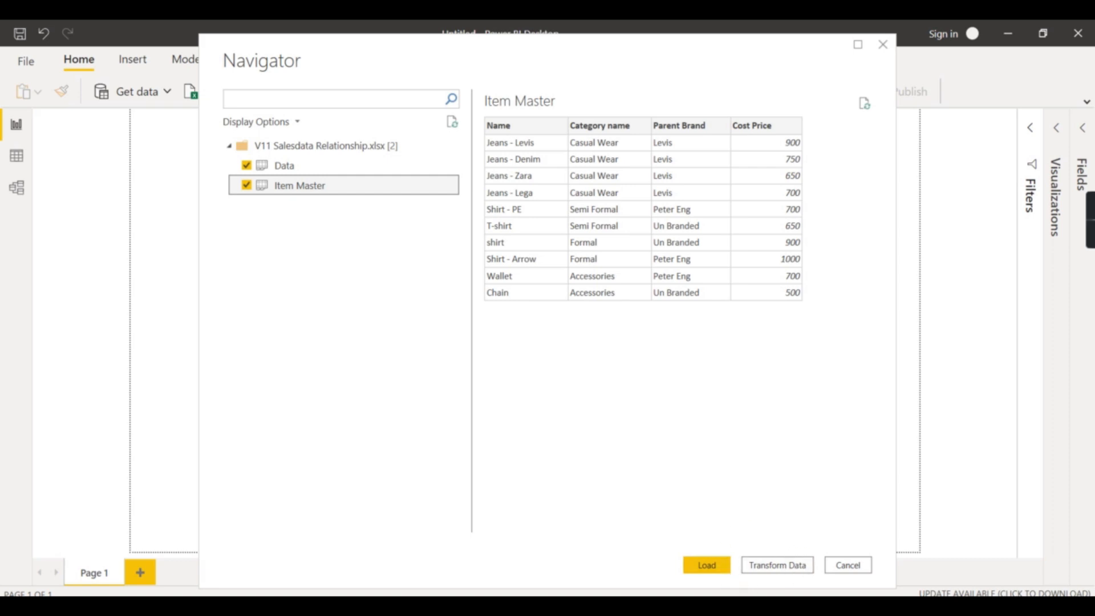
mouse_move(565, 606)
left_click(656, 553)
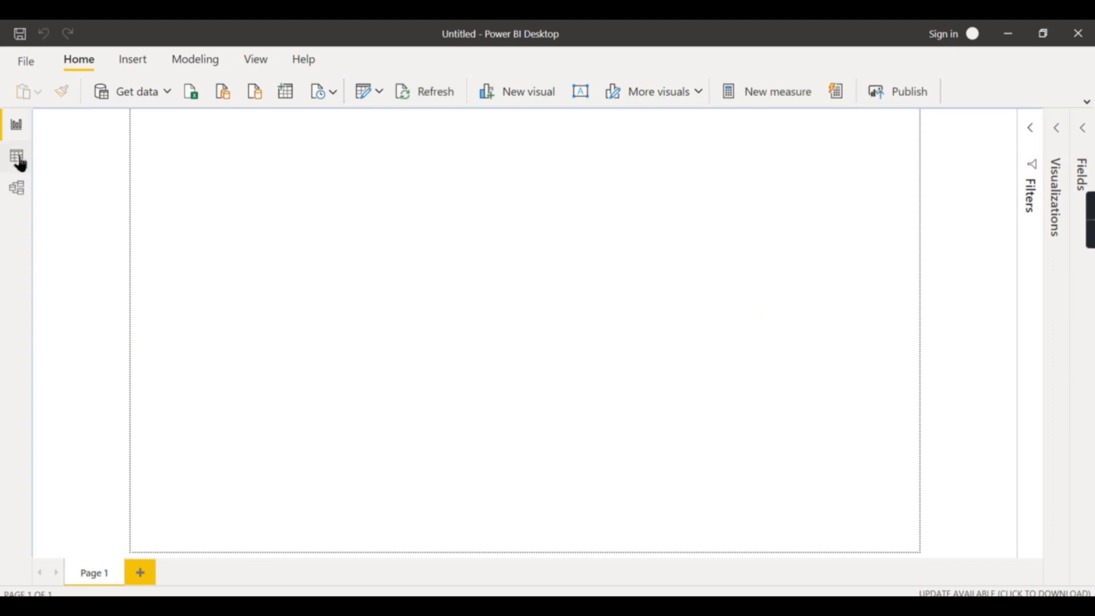
Show the fields list and expand the Data and Item Master tables to see their columns
left_click(1083, 124)
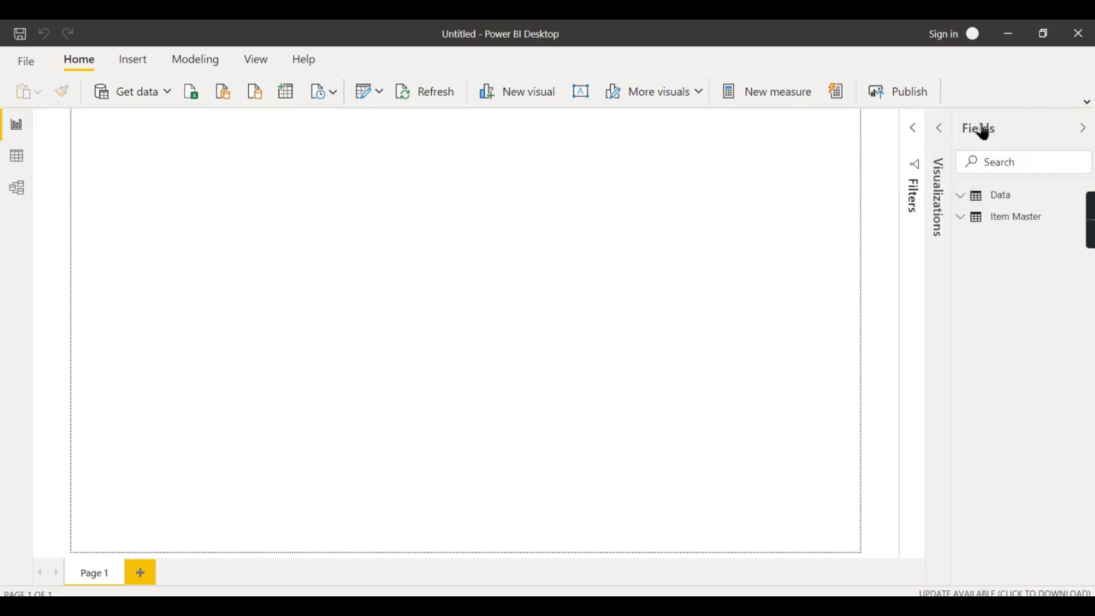
left_click(972, 200)
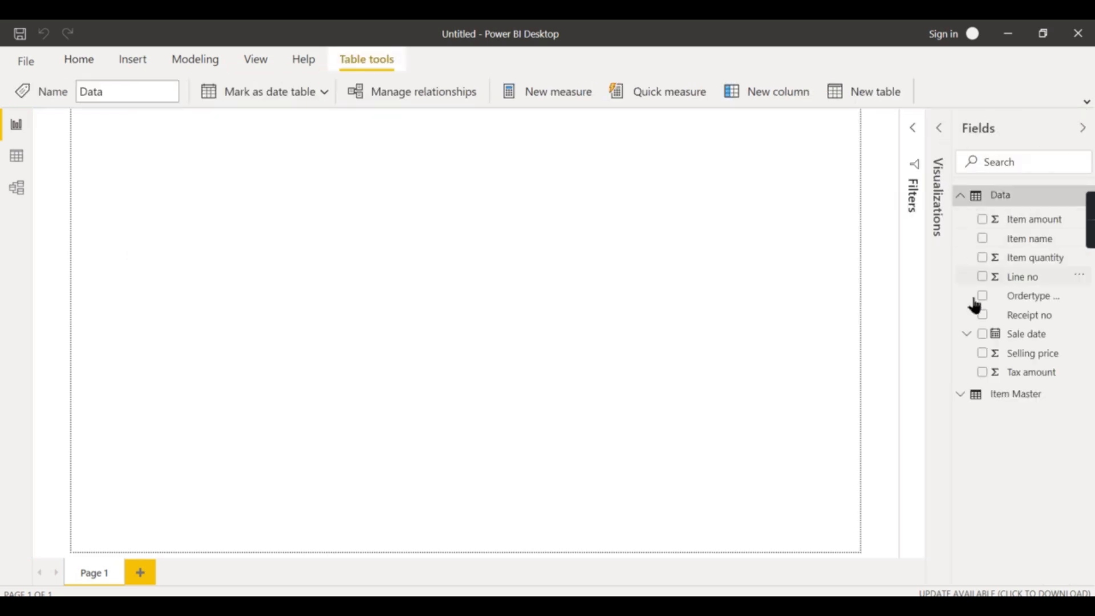
left_click(971, 396)
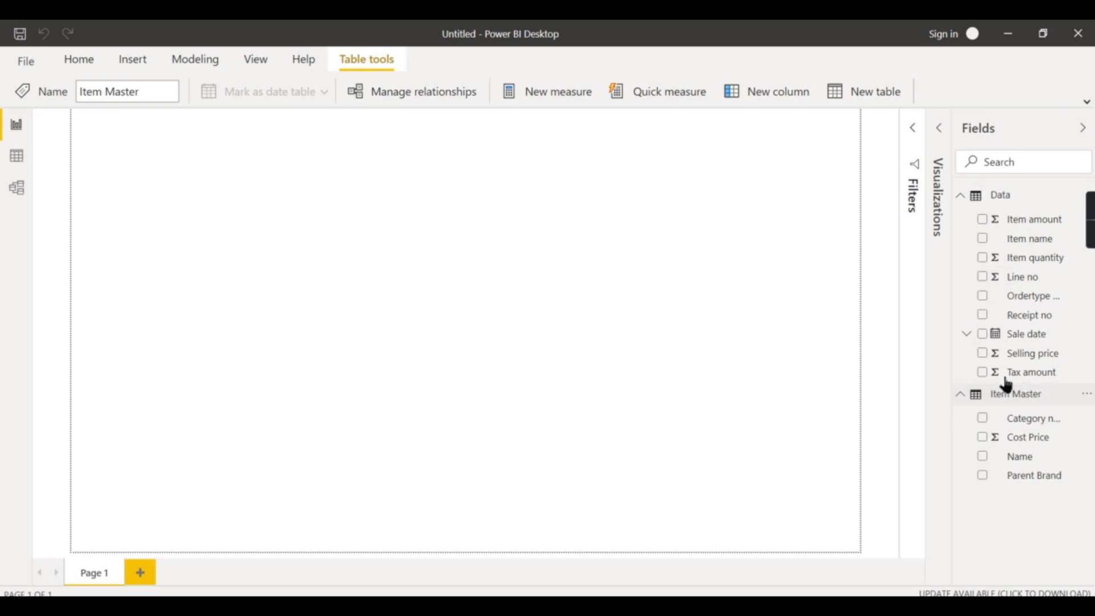
Browse the Data and Item Master tables in data view and compare with the Tableau data source
left_click(16, 159)
left_click(1010, 195)
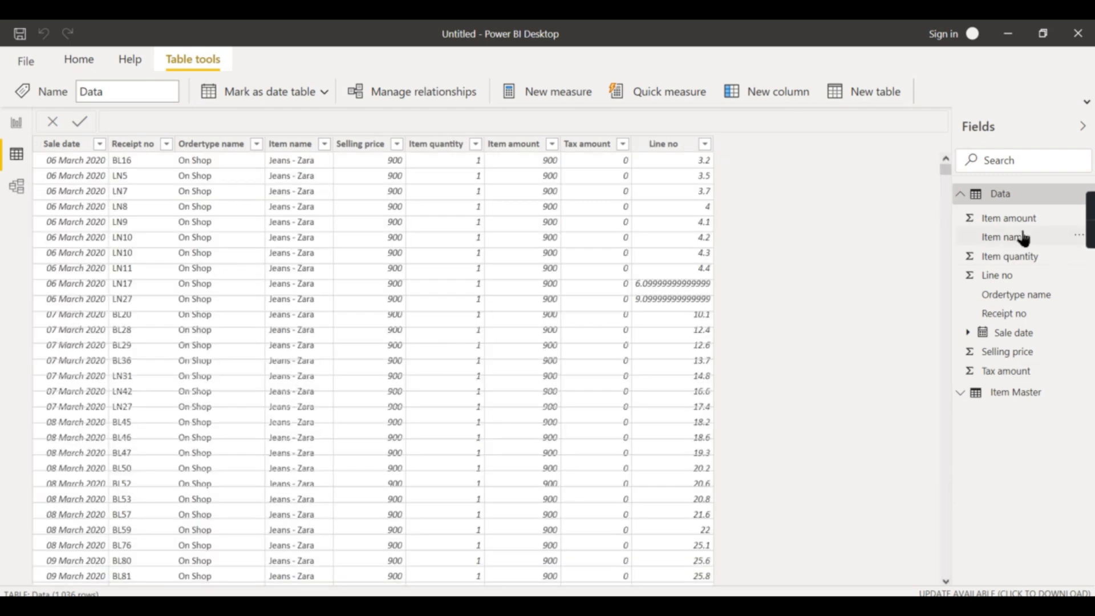
left_click(963, 195)
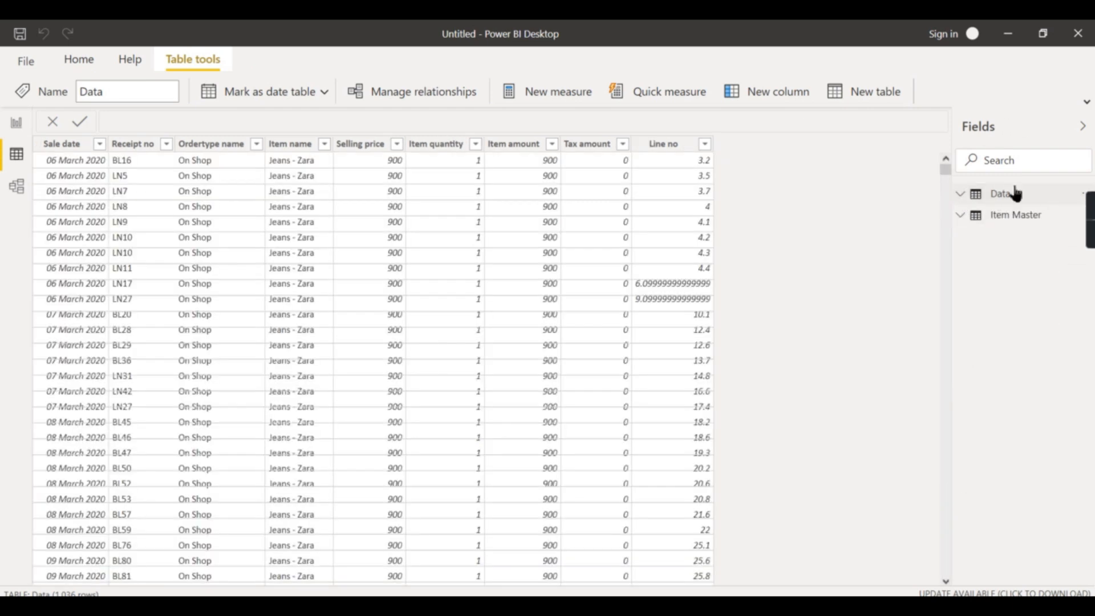
left_click(1008, 219)
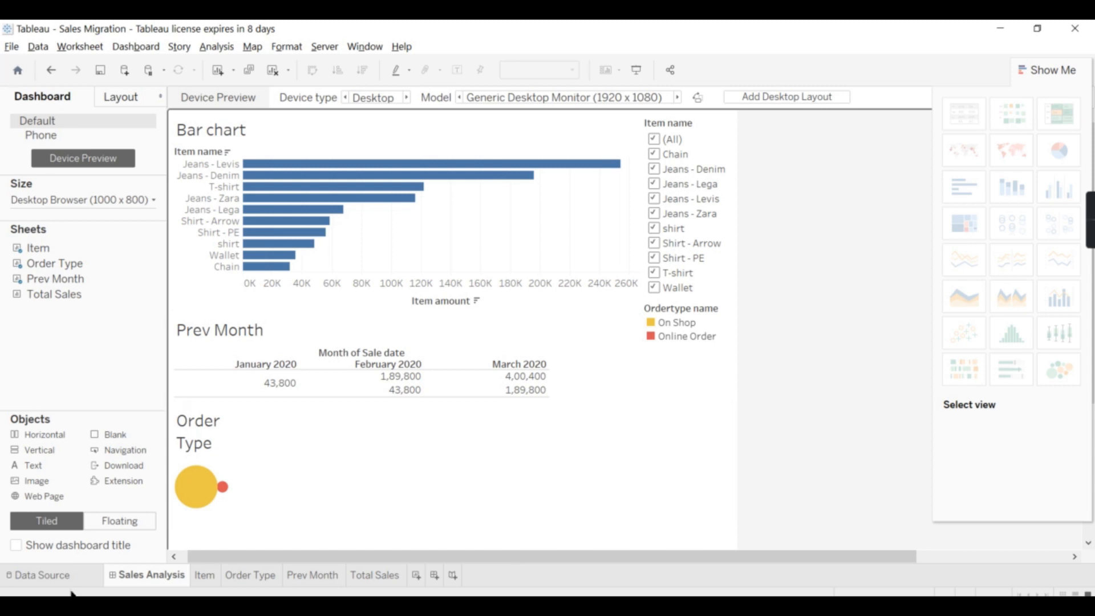
left_click(57, 574)
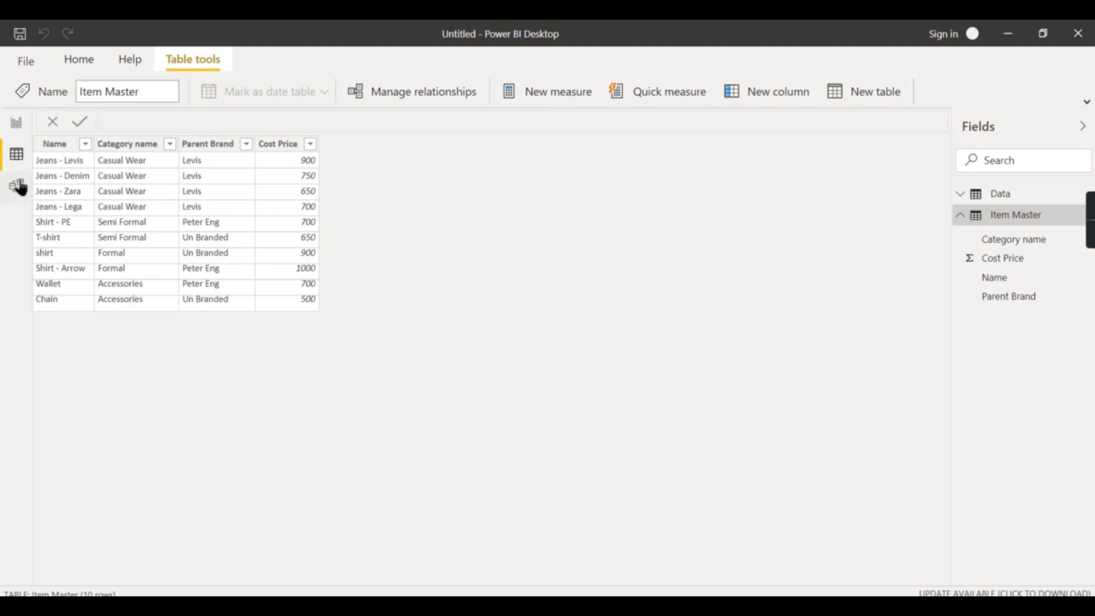
In model view, relate the Data table's Item name to the Item Master table's Name
left_click(17, 186)
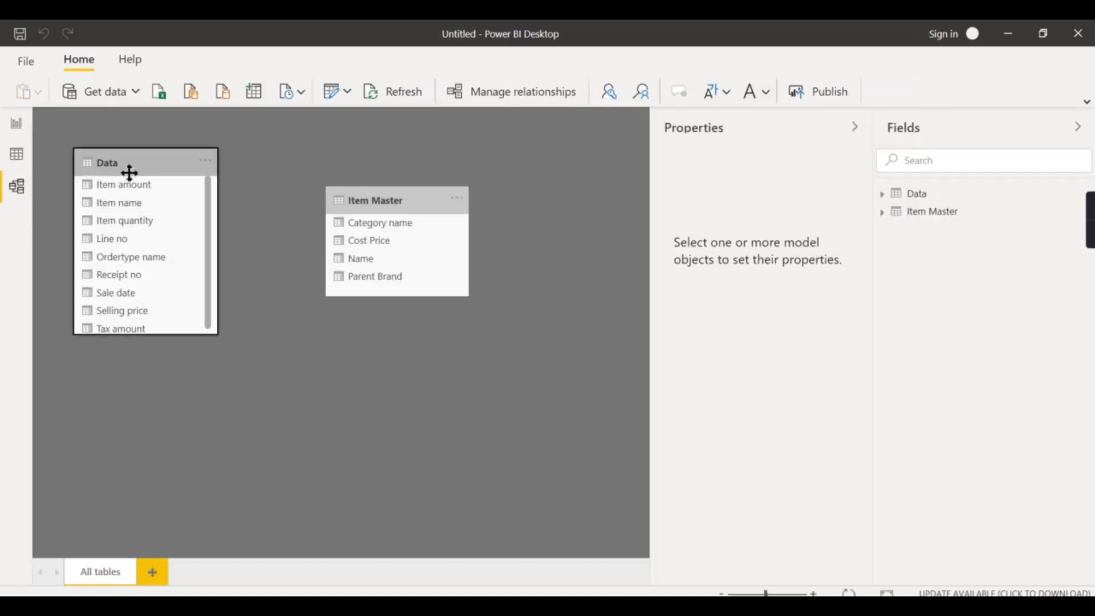
left_click(127, 168)
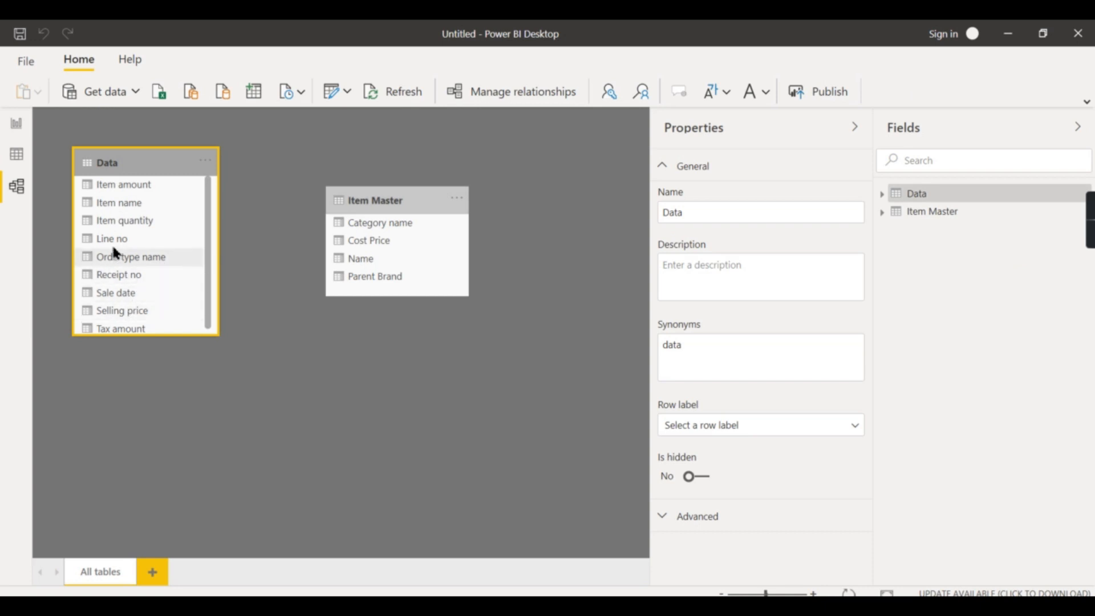
left_click_drag(111, 203, 350, 255)
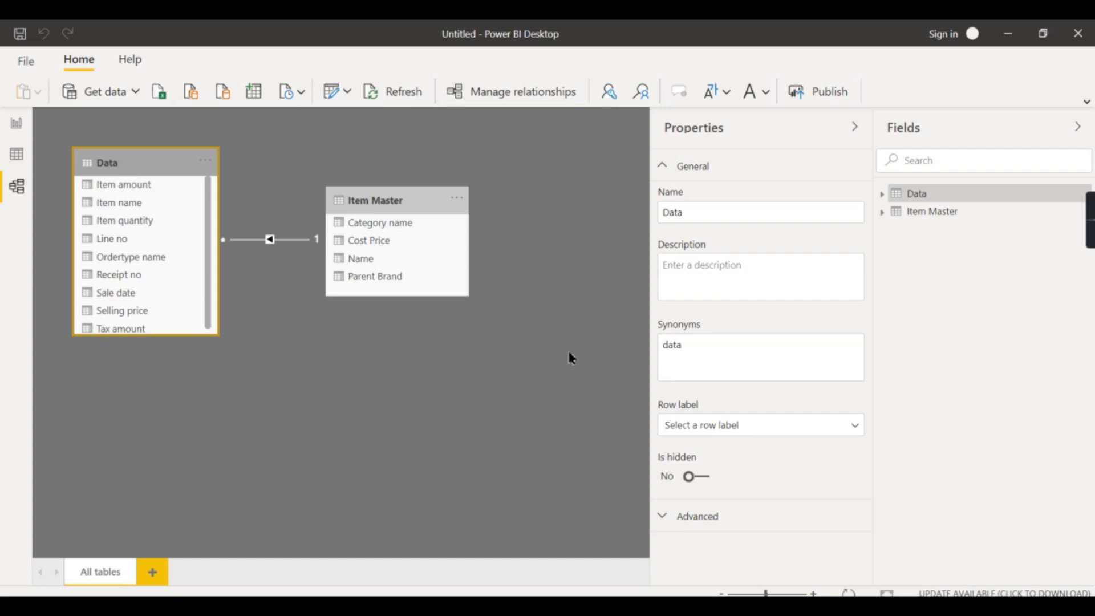
Collapse the Properties and Fields panes and return to the report canvas
left_click(855, 126)
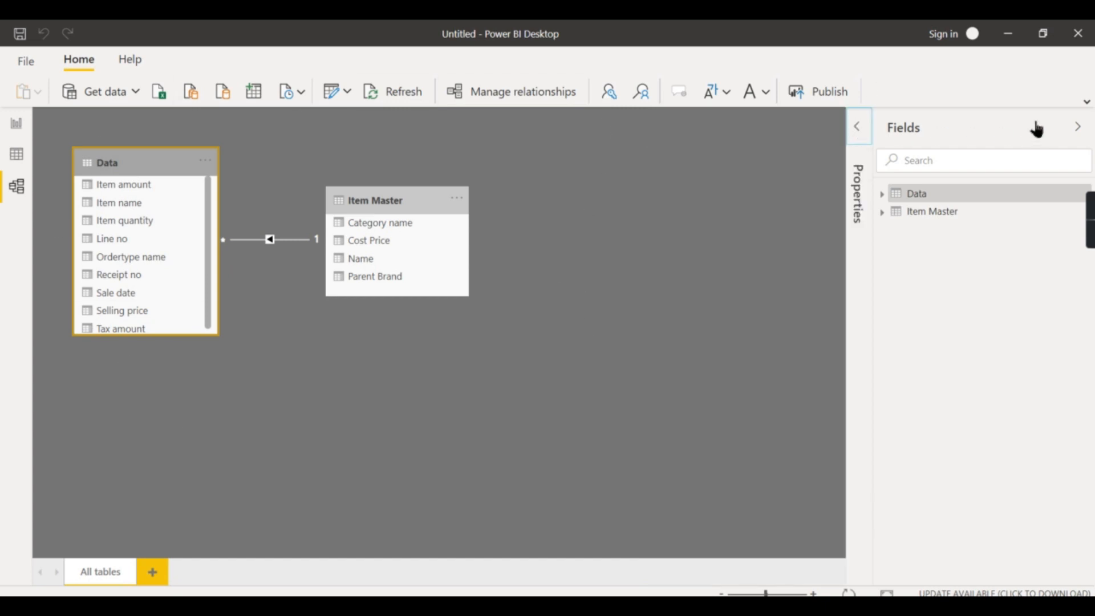
left_click(1077, 127)
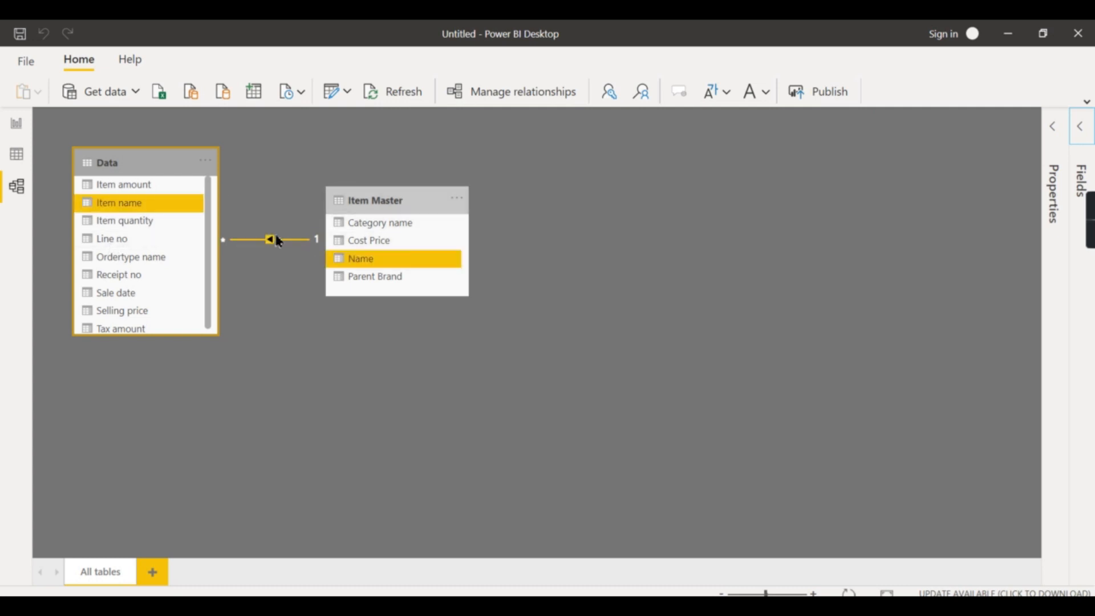
left_click(13, 125)
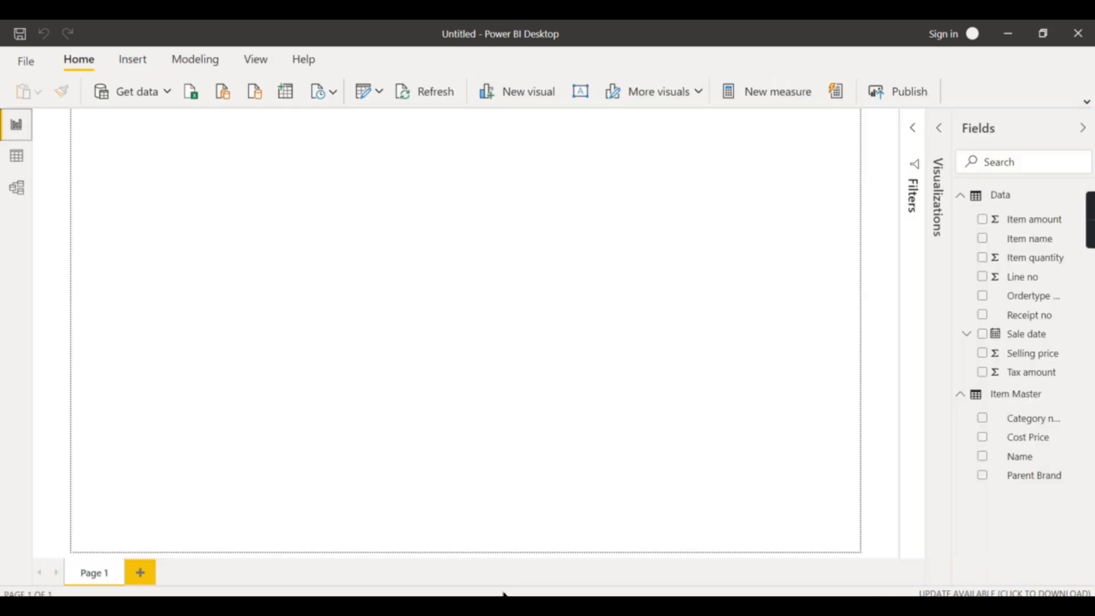
left_click(964, 198)
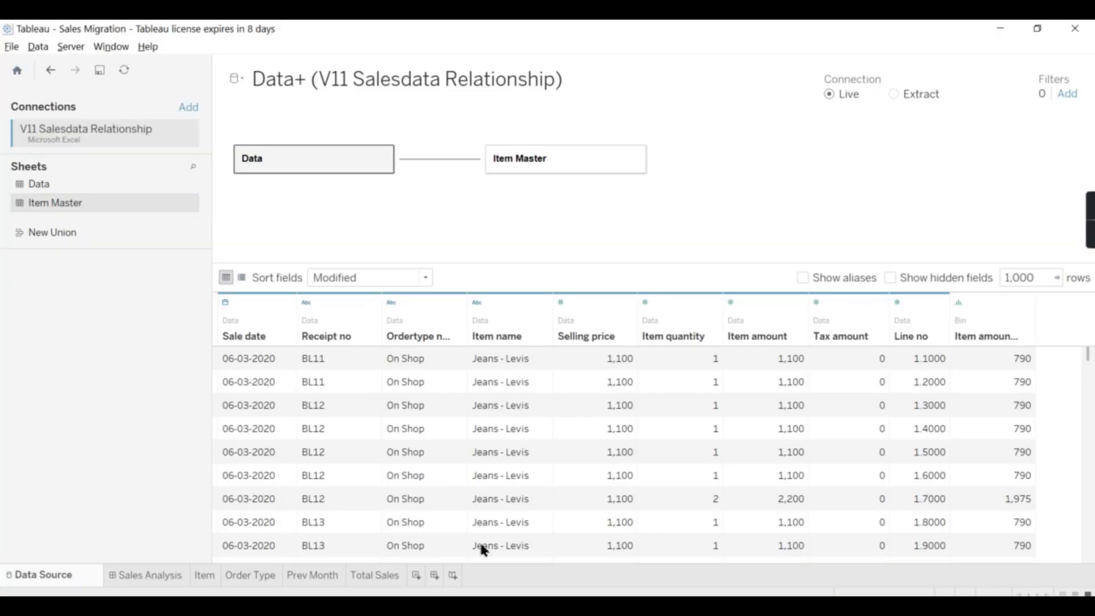
Switch to Tableau and review the Sales Analysis dashboard and the Item bar chart sheet
left_click(162, 575)
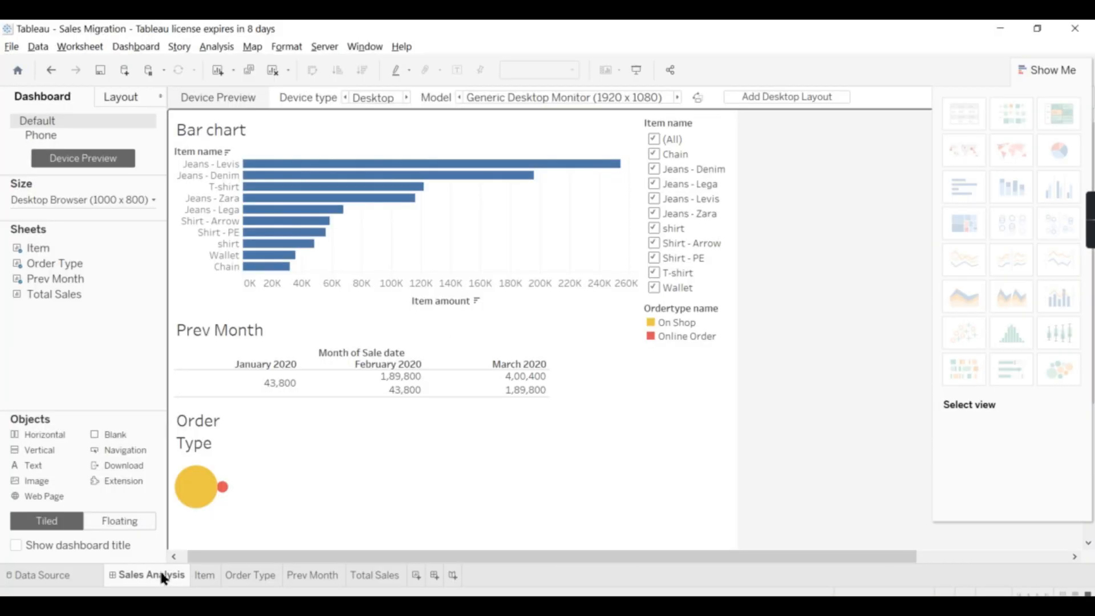
left_click(209, 576)
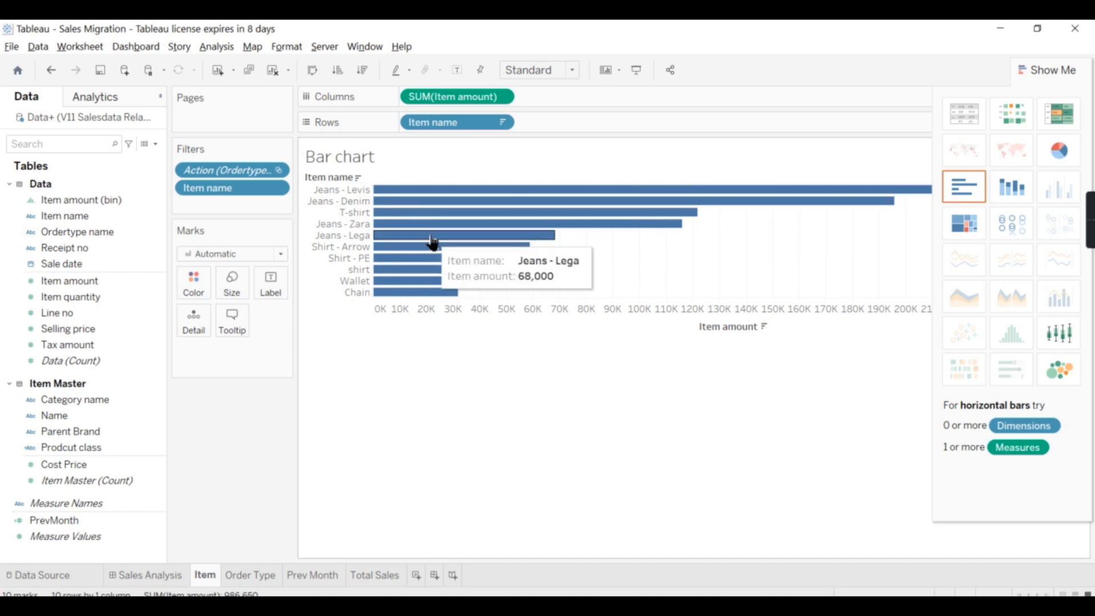
mouse_move(406, 193)
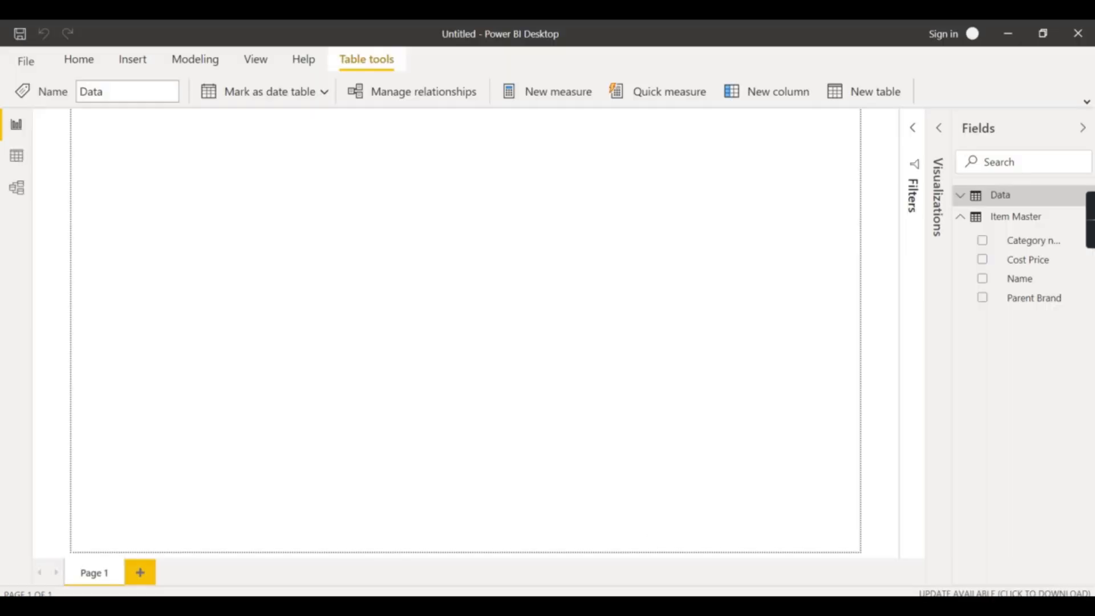
Reopen the visualizations pane and add Item amount from the Data table to a new column chart
left_click(961, 217)
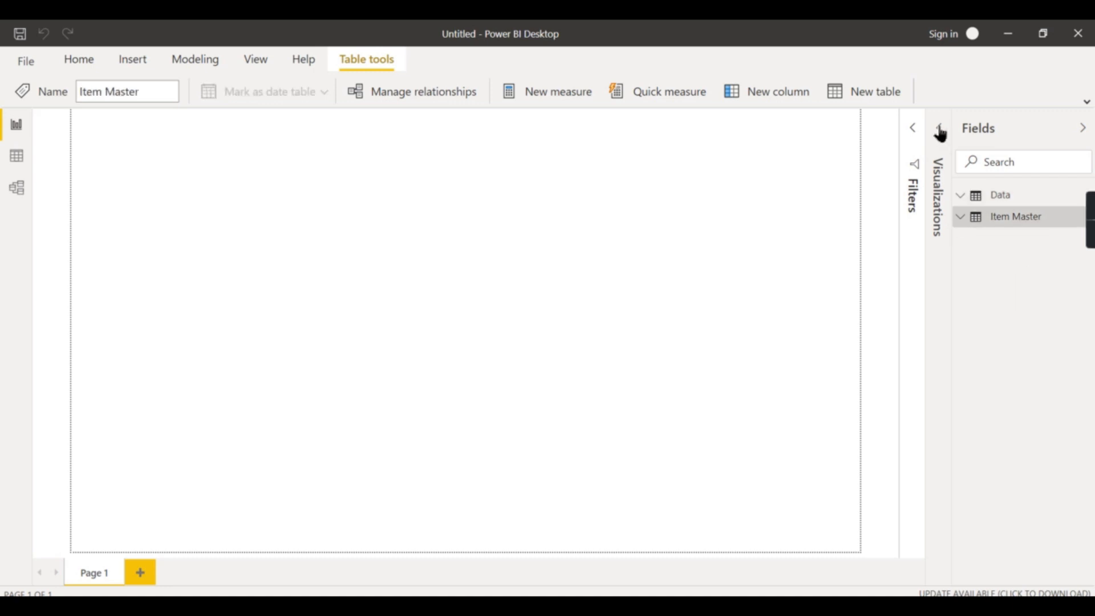
left_click(939, 128)
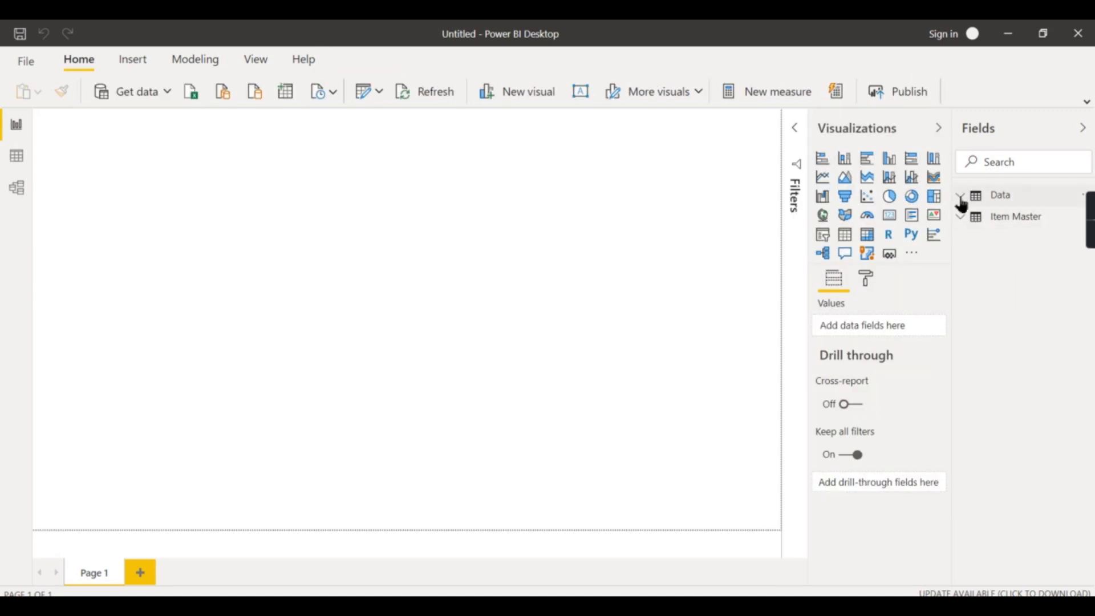
left_click(1017, 197)
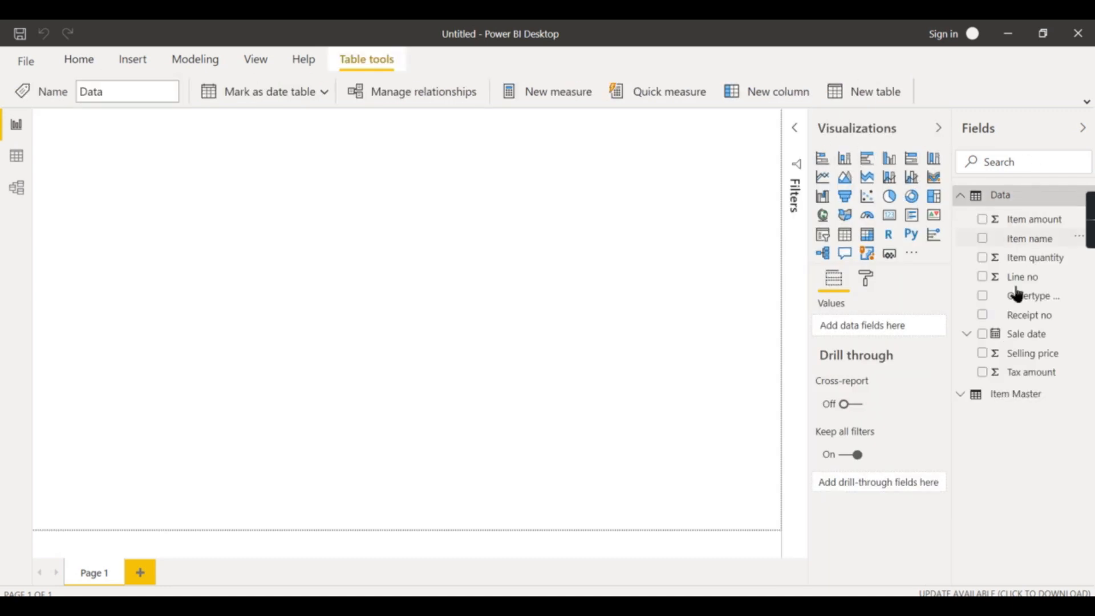
left_click(984, 220)
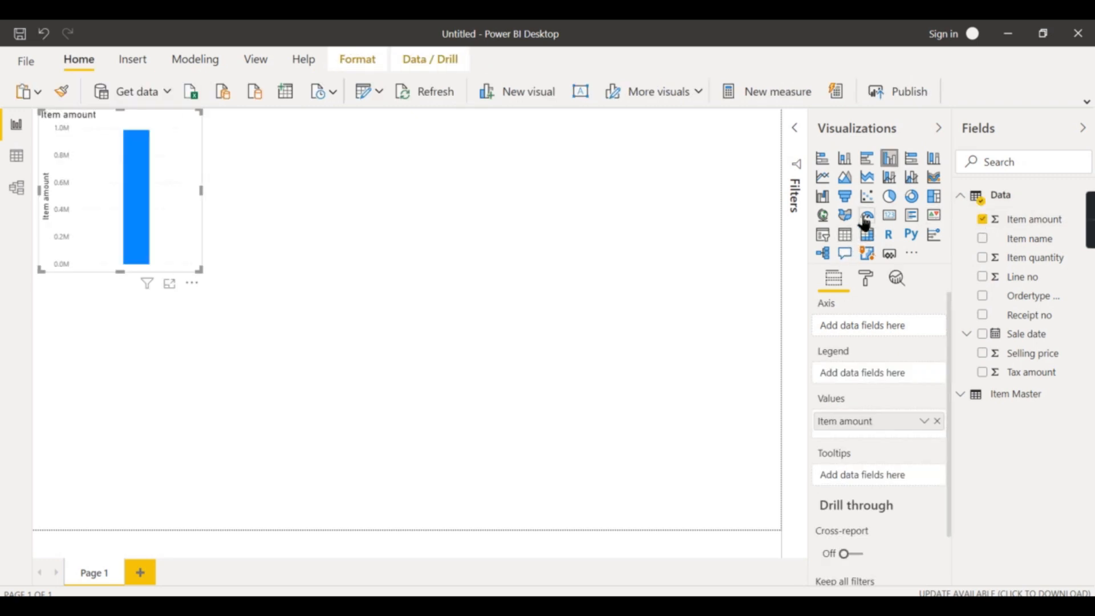
Add Item name to the Item amount chart and convert it to a clustered bar chart
left_click(983, 241)
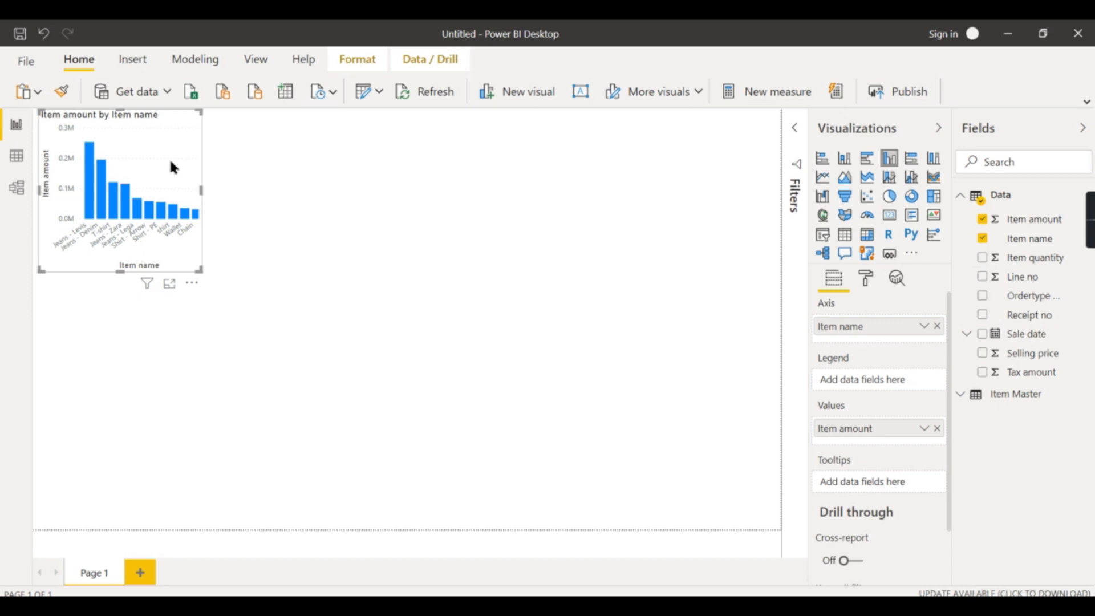
left_click_drag(174, 167, 316, 199)
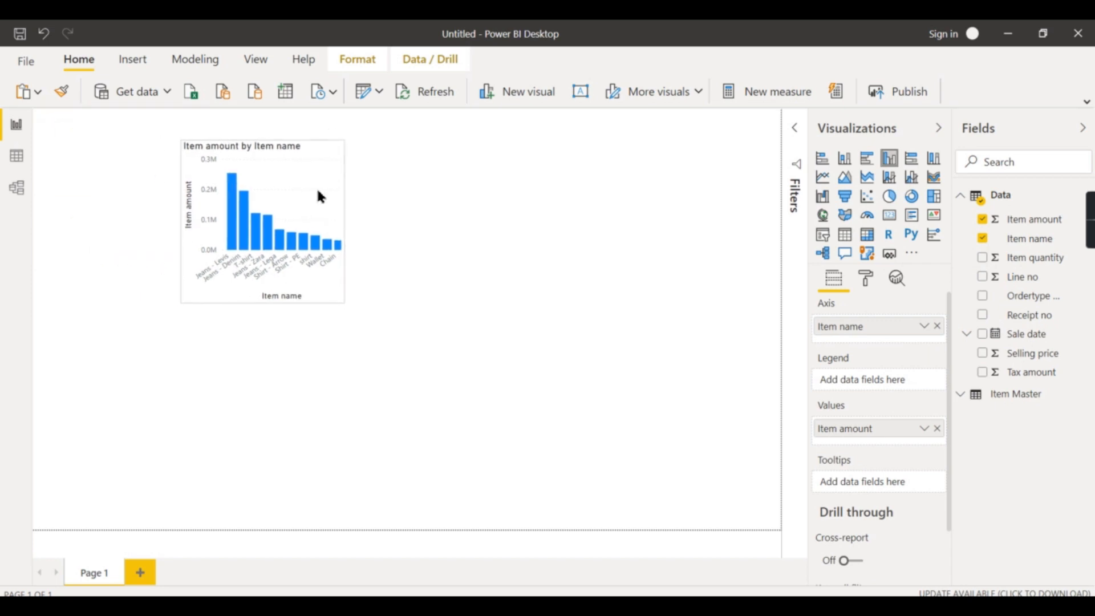
left_click(868, 160)
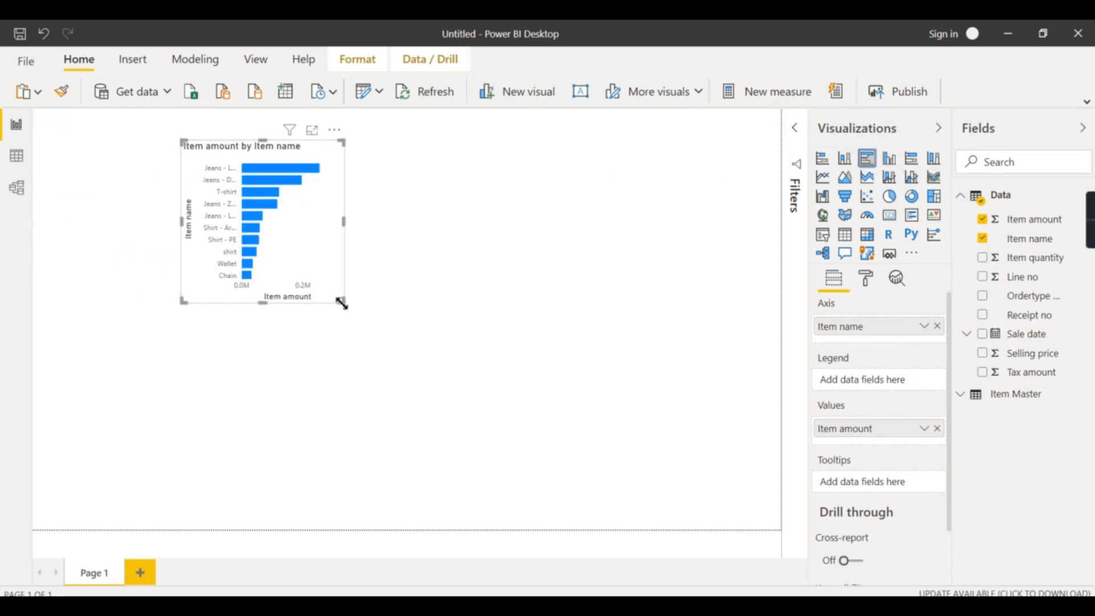
Resize the Item amount by Item name bar chart to fill the upper left part of the canvas
left_click_drag(341, 304, 551, 407)
left_click_drag(425, 293, 319, 285)
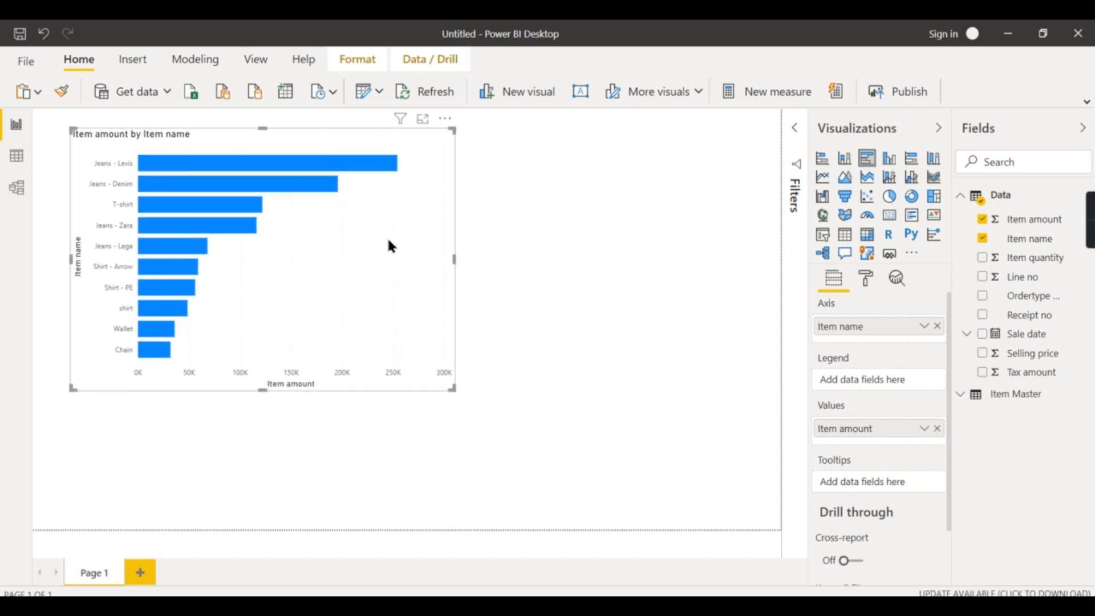
left_click_drag(459, 265, 348, 260)
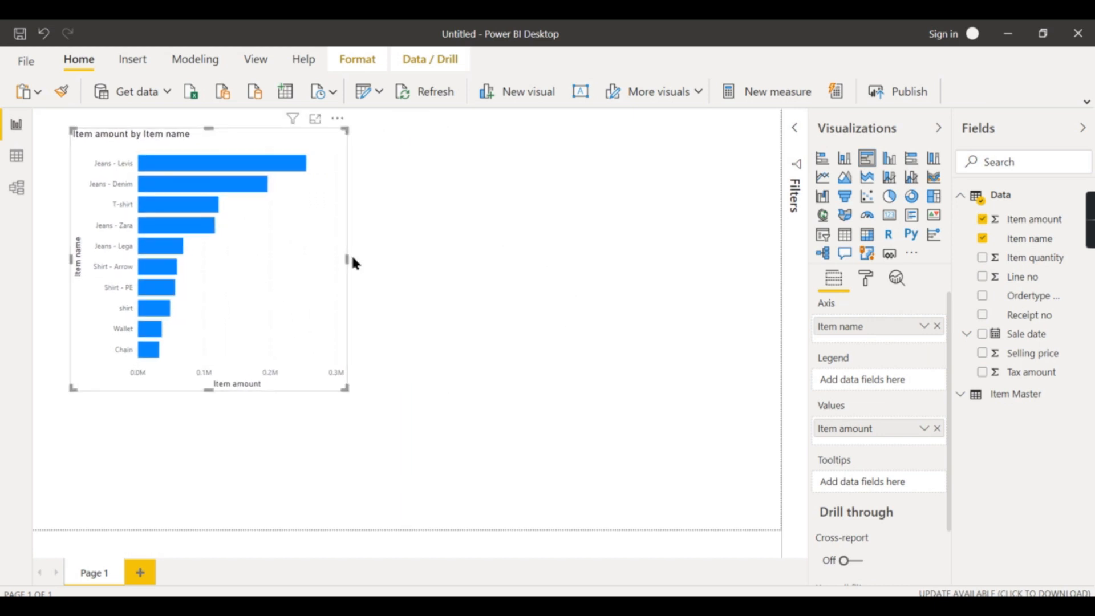
left_click(434, 239)
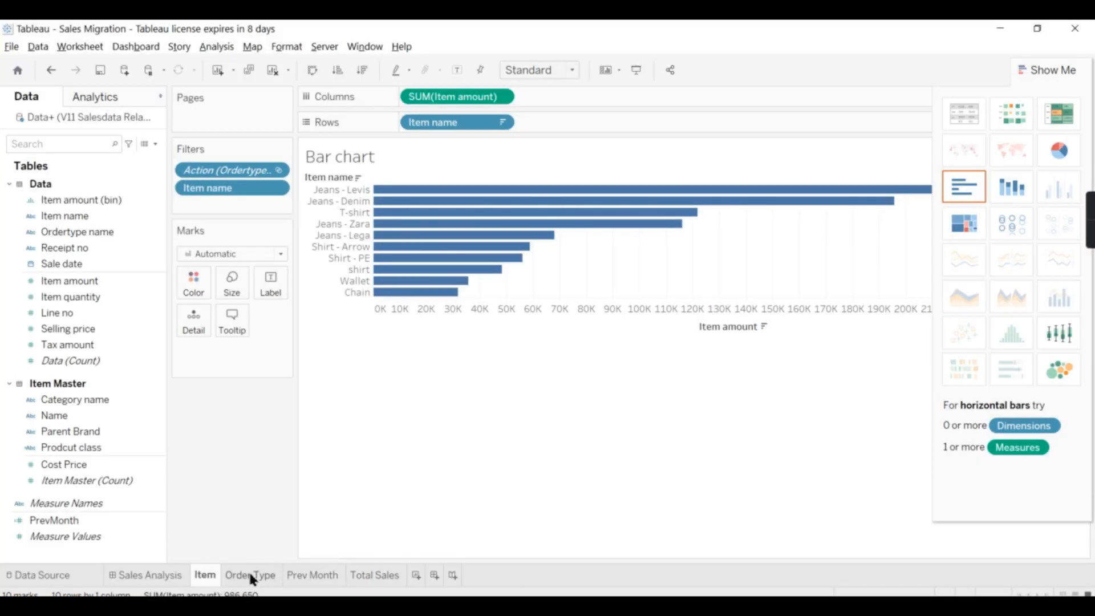
Switch to Tableau and inspect the Order Type bubble chart's values
left_click(250, 574)
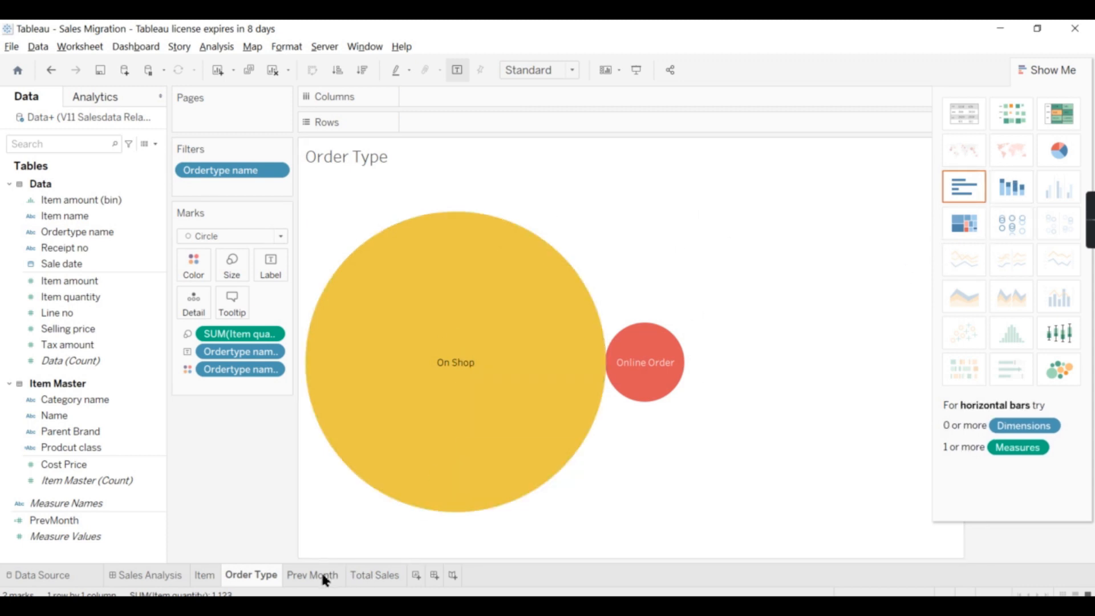
mouse_move(657, 379)
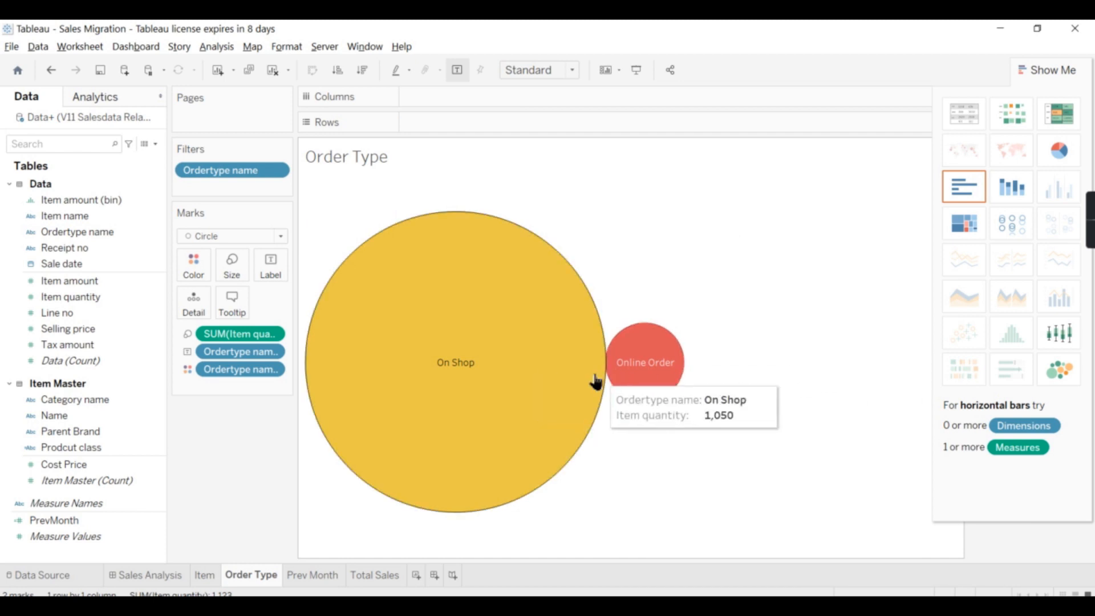
mouse_move(586, 387)
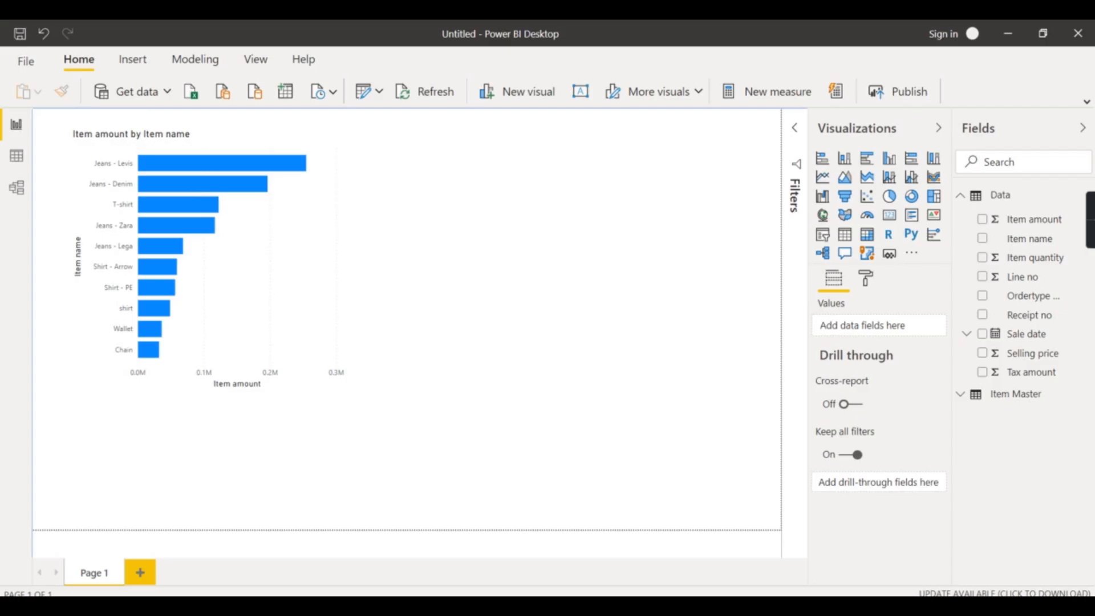
Create a pie chart of Item quantity by Ordertype name and place it beside the bar chart
left_click(889, 196)
left_click_drag(142, 475, 556, 209)
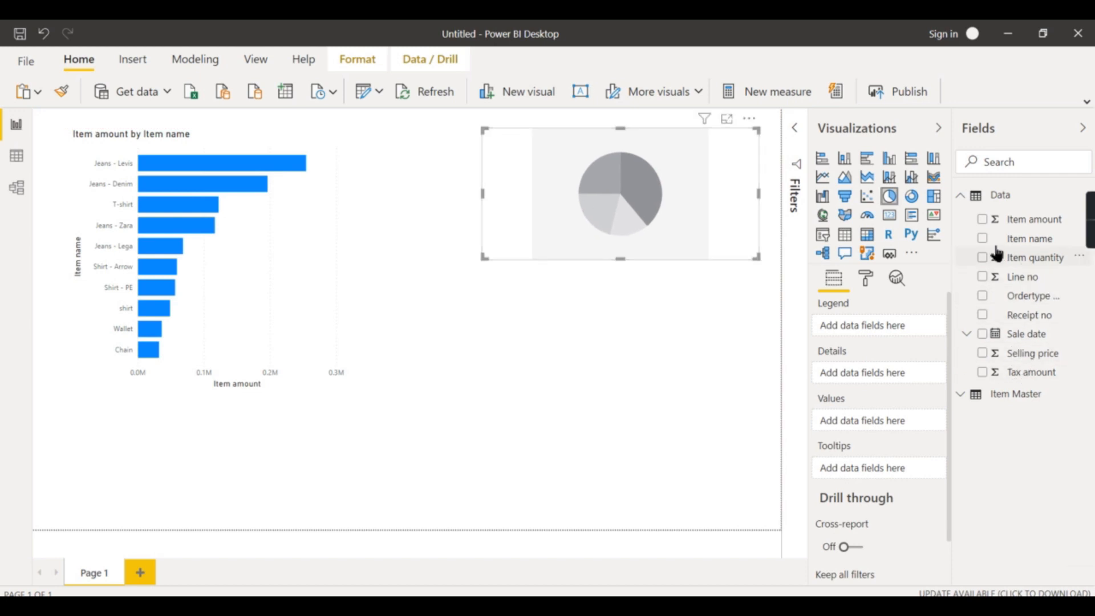
left_click(982, 296)
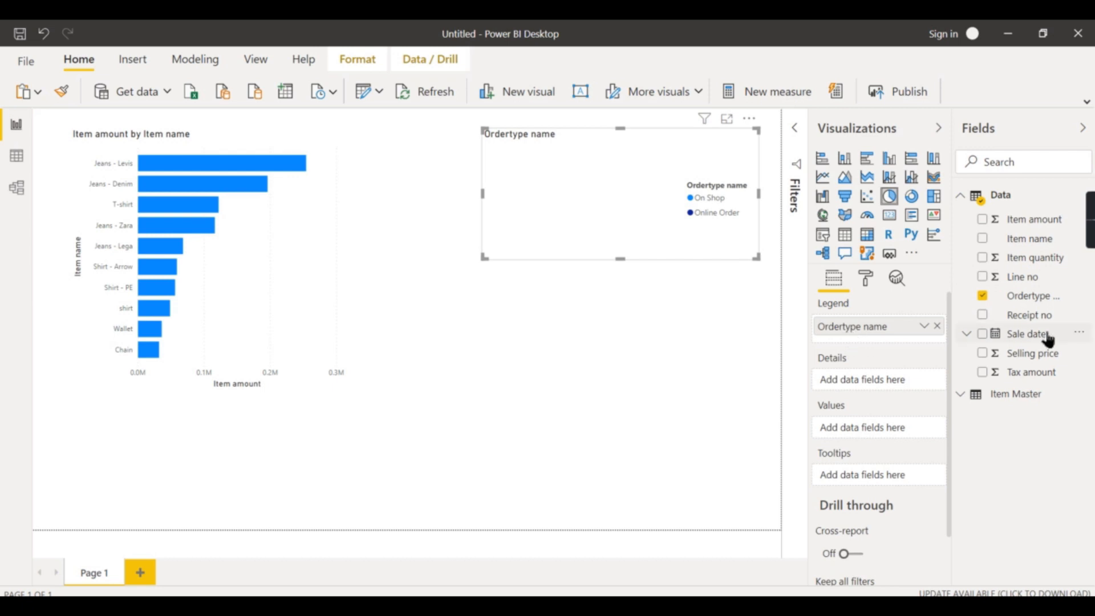
left_click(982, 257)
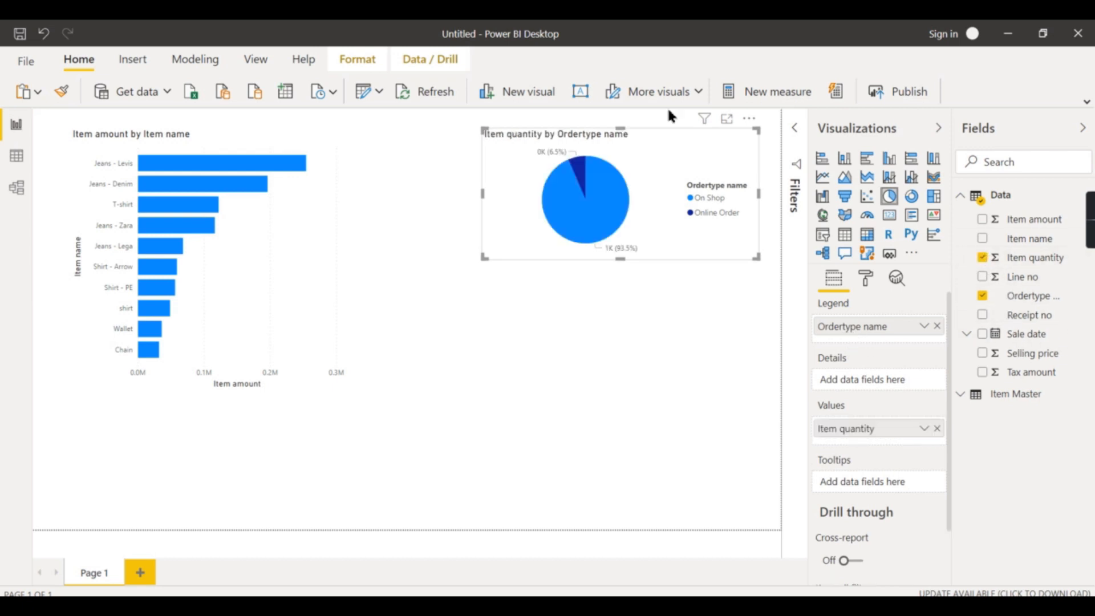
left_click_drag(515, 161, 434, 161)
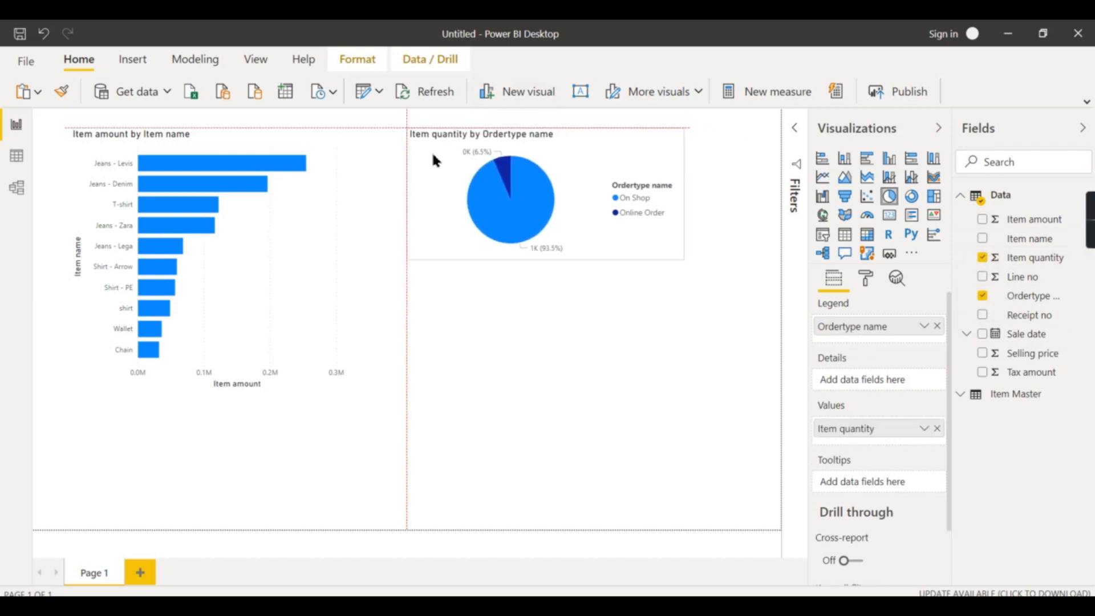
left_click_drag(677, 259, 707, 320)
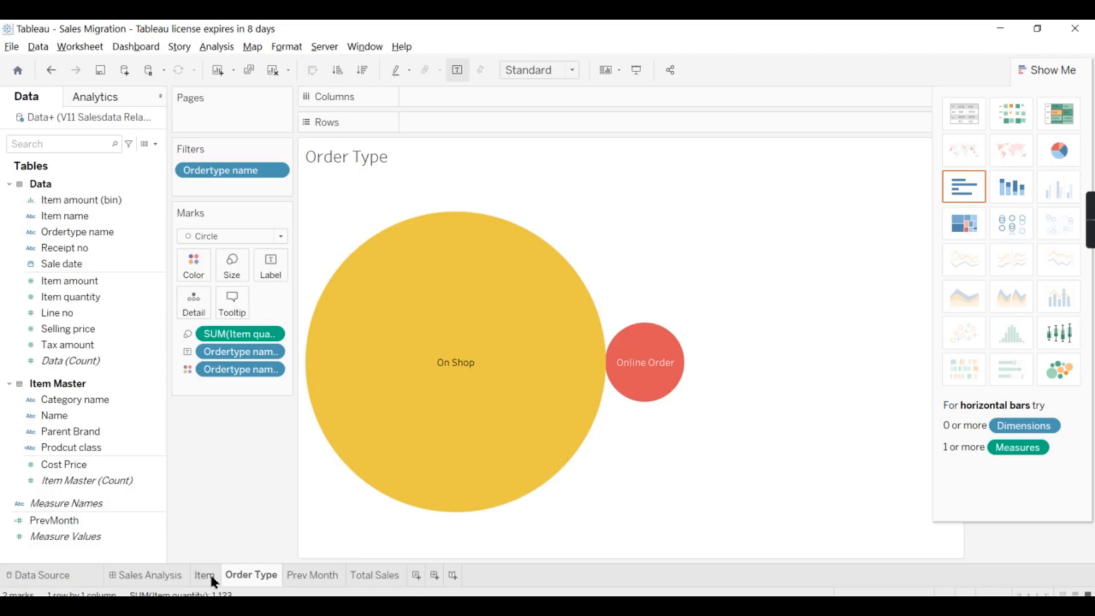
Realign the bar chart and the pie chart along the top of the report canvas
left_click(210, 576)
left_click(238, 576)
left_click(129, 574)
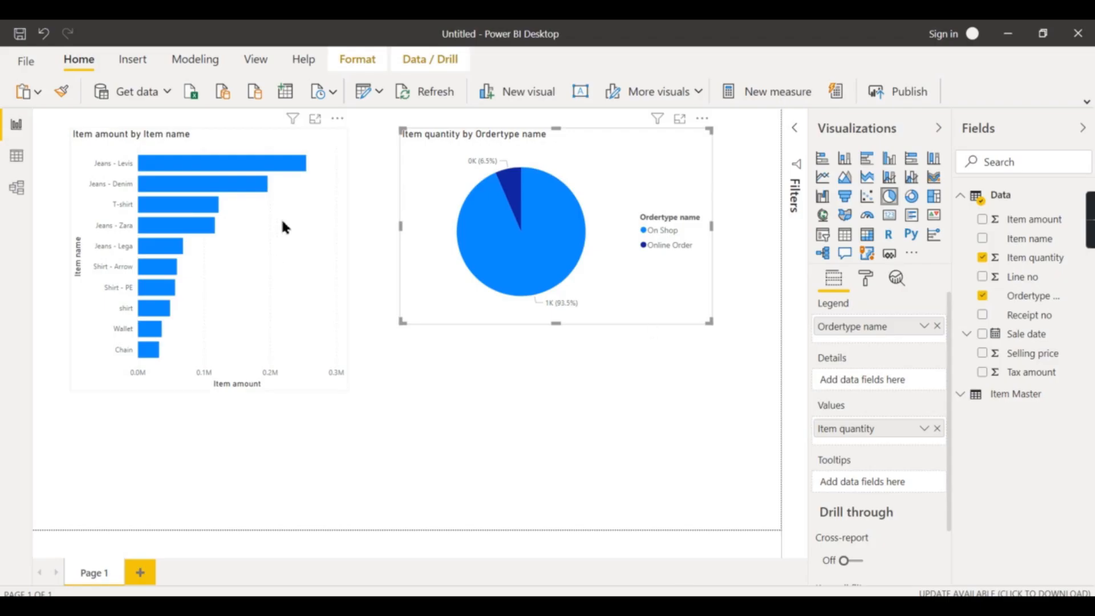
left_click(282, 238)
left_click_drag(304, 272, 263, 267)
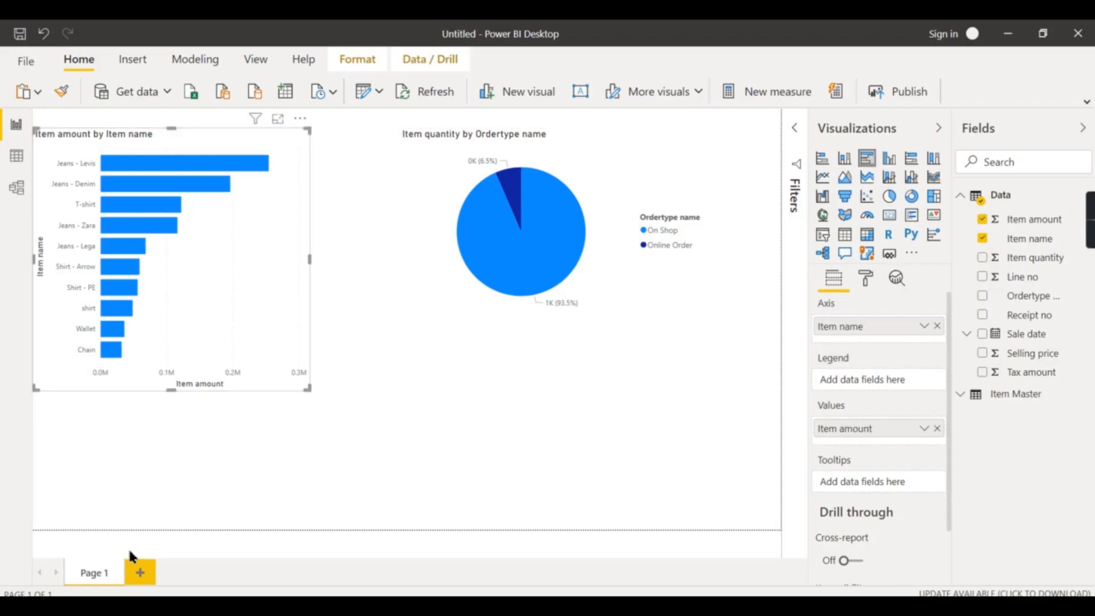
left_click_drag(436, 284, 391, 269)
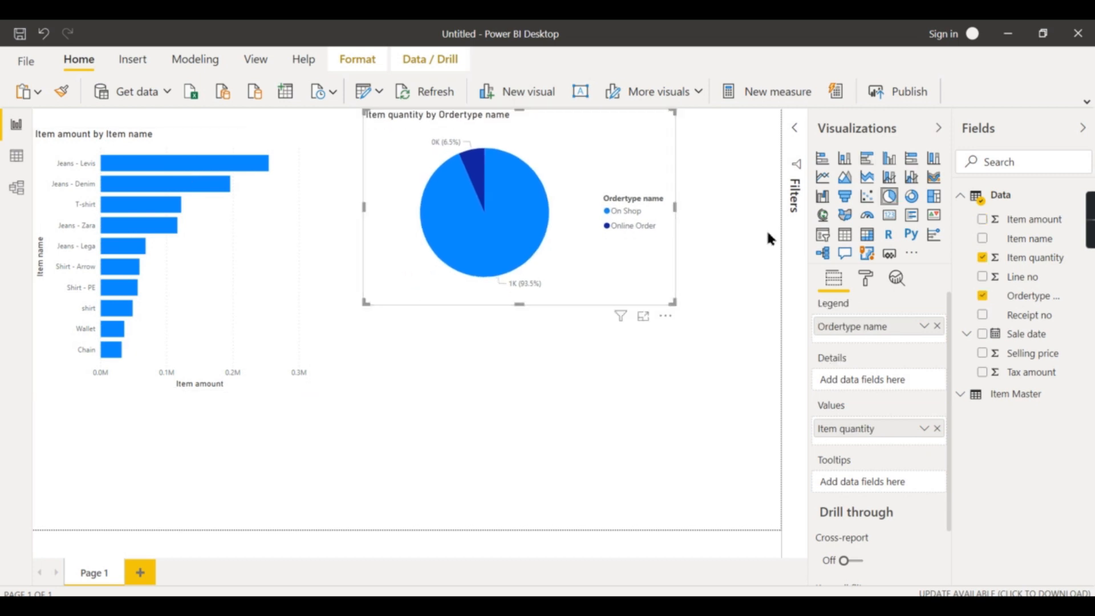
Switch to Tableau and examine the Prev Month sheet and the PrevMonth calculated field formula
left_click(245, 266)
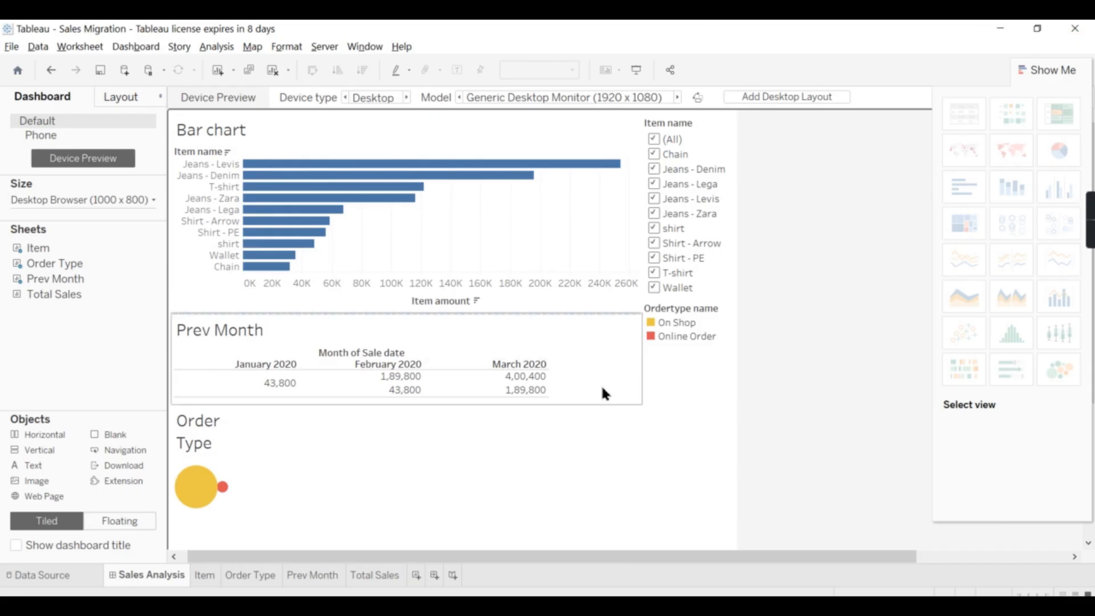
left_click(600, 383)
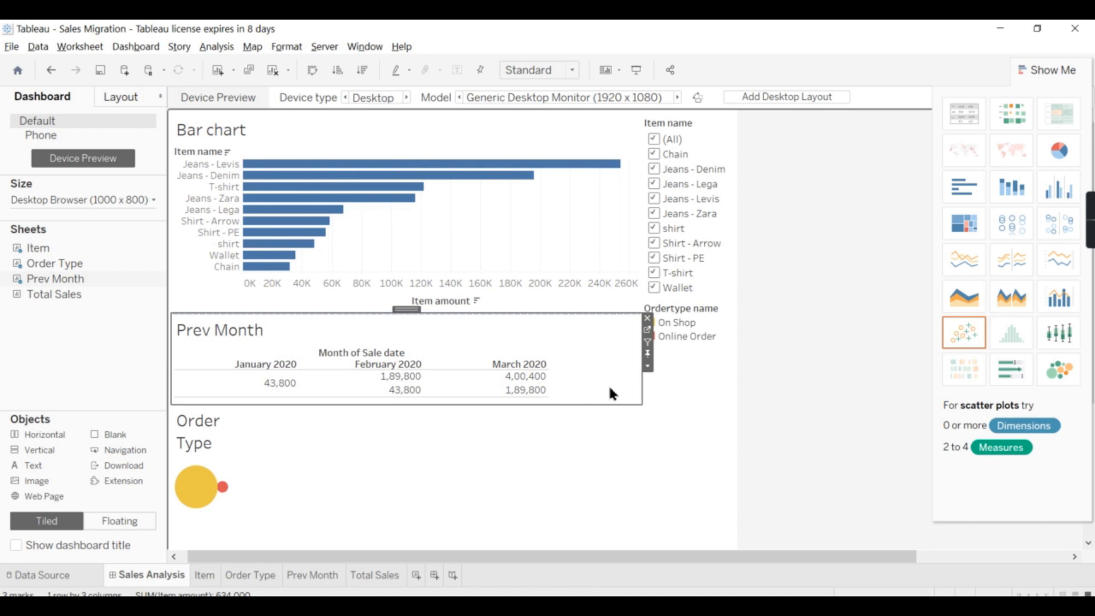
left_click(313, 575)
mouse_move(369, 195)
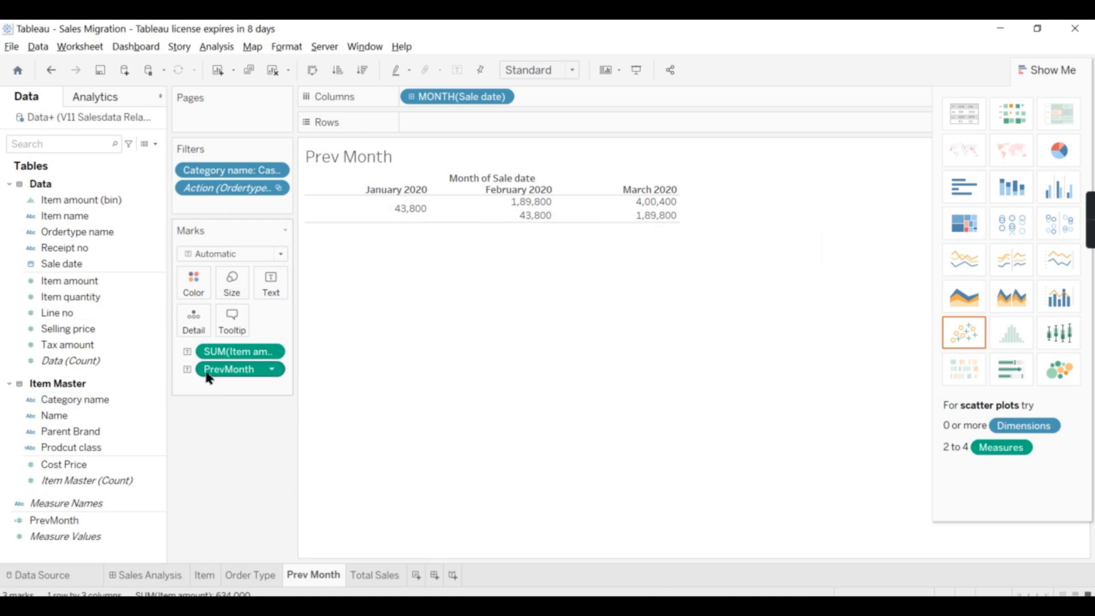
left_click(83, 529)
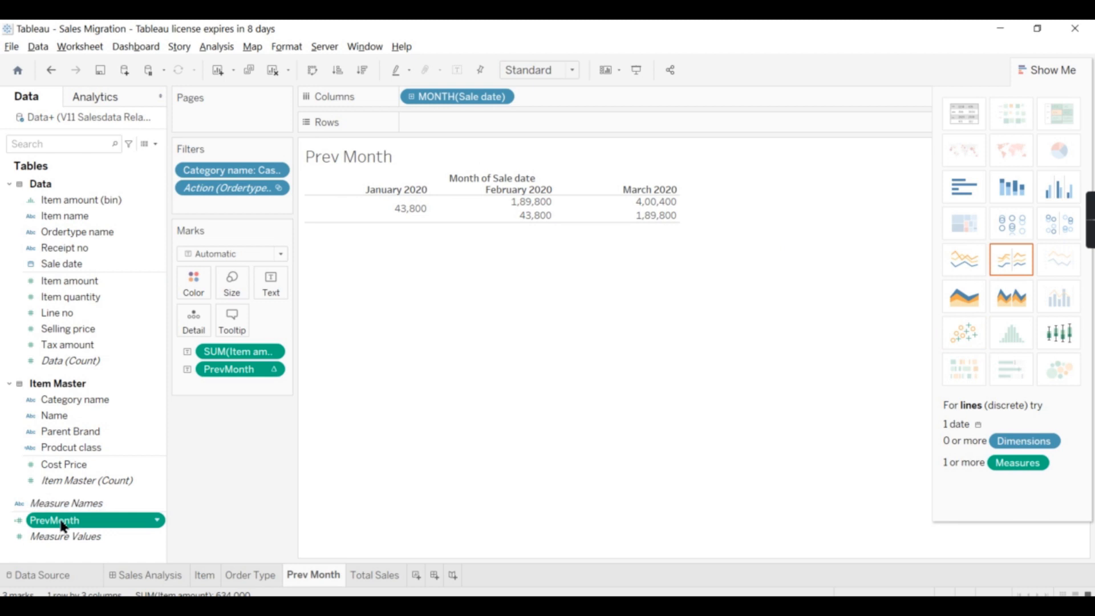
right_click(63, 527)
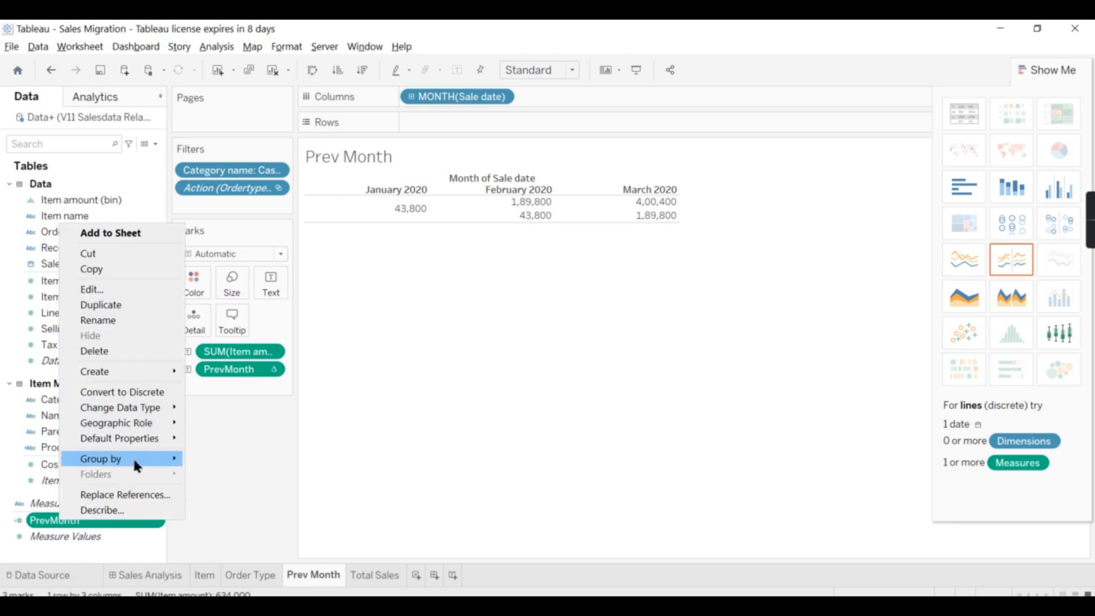
left_click(101, 288)
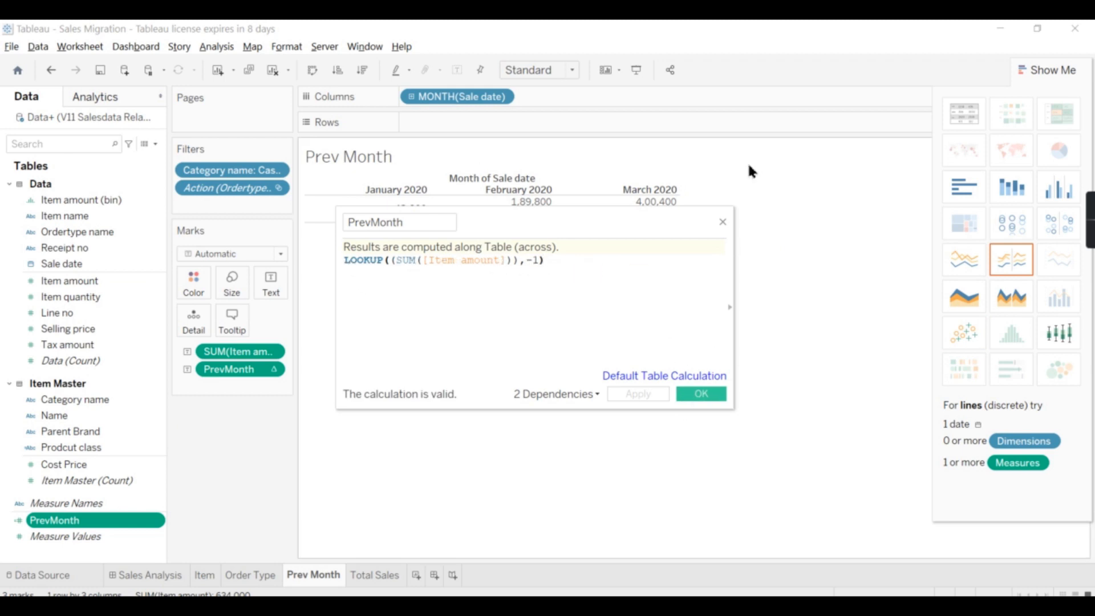
left_click(722, 223)
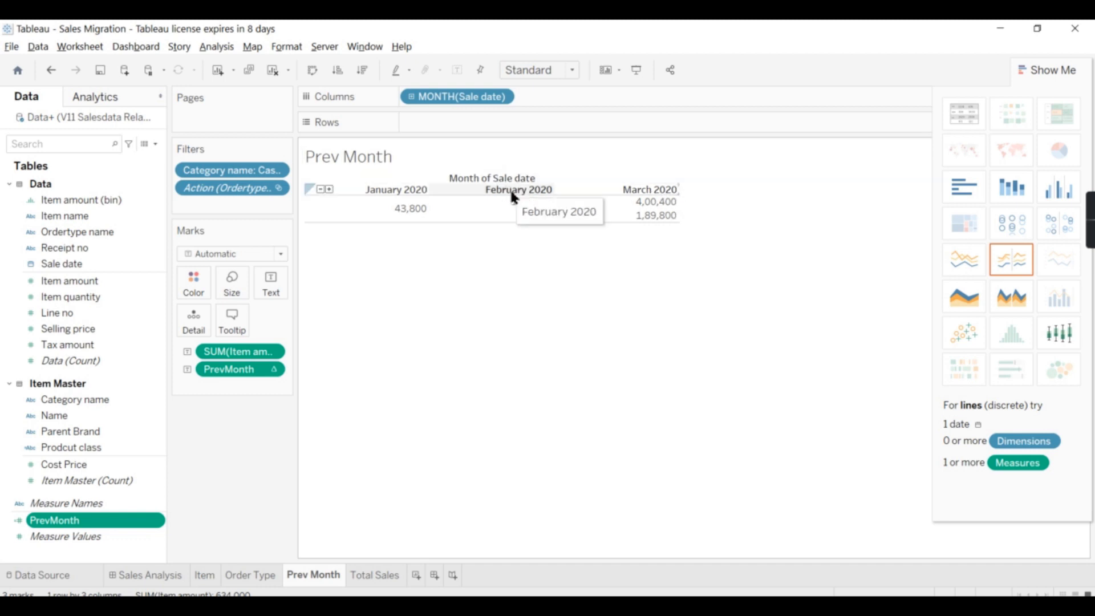
mouse_move(508, 210)
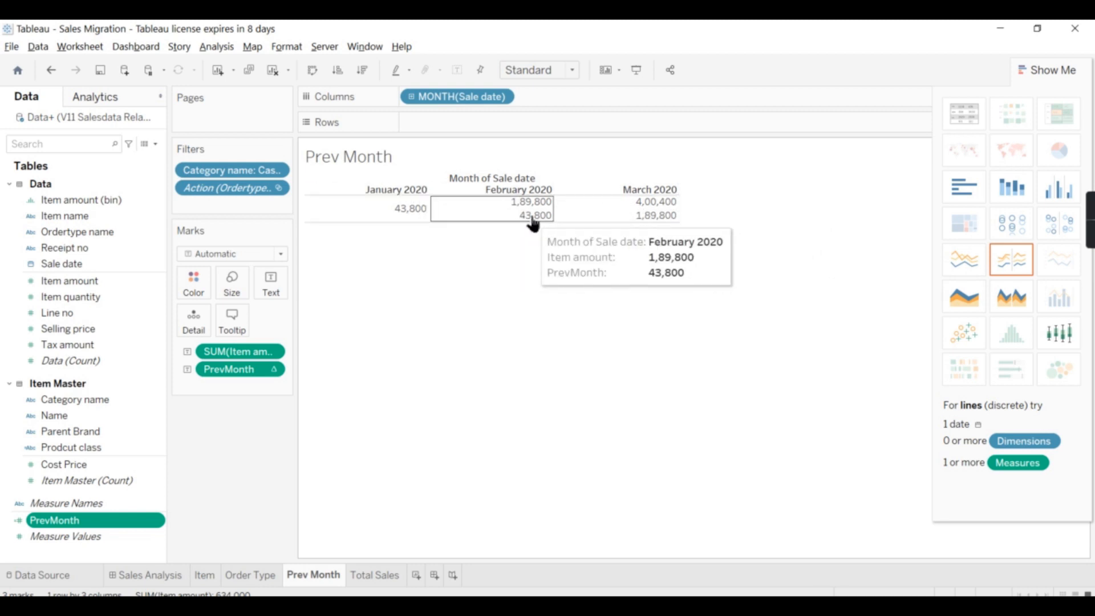
mouse_move(412, 211)
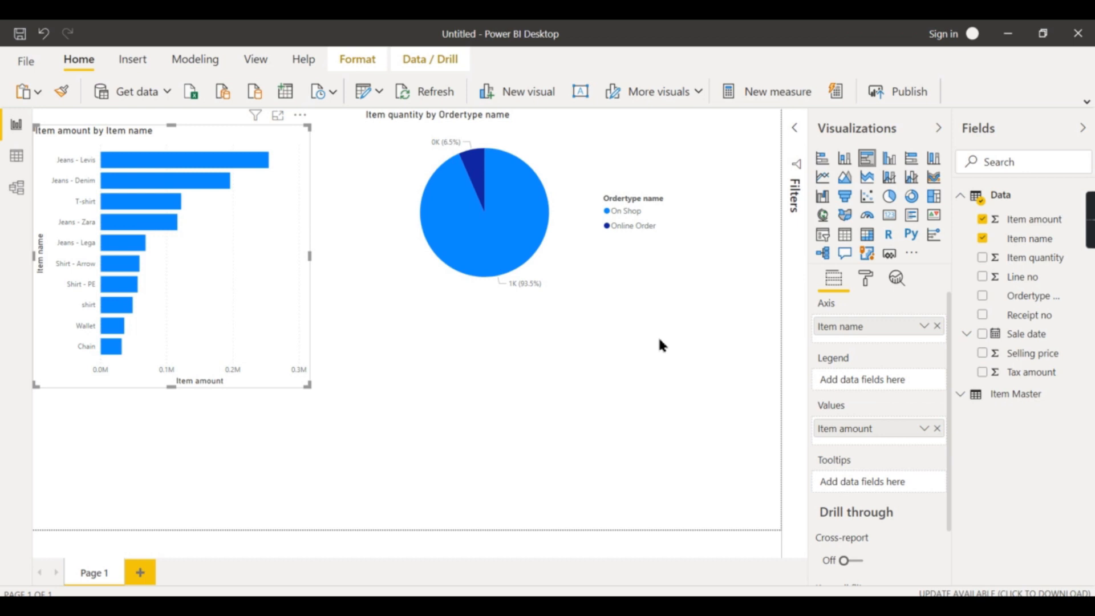
Add a table visual and place it in the lower right area of the canvas
left_click(560, 439)
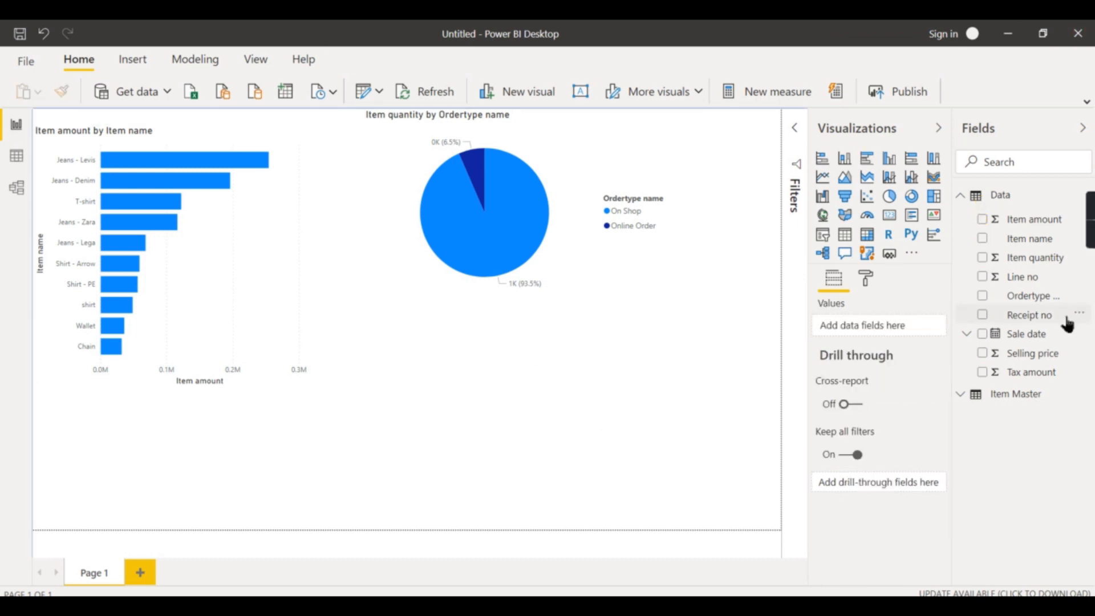
left_click(843, 242)
left_click_drag(720, 156, 442, 448)
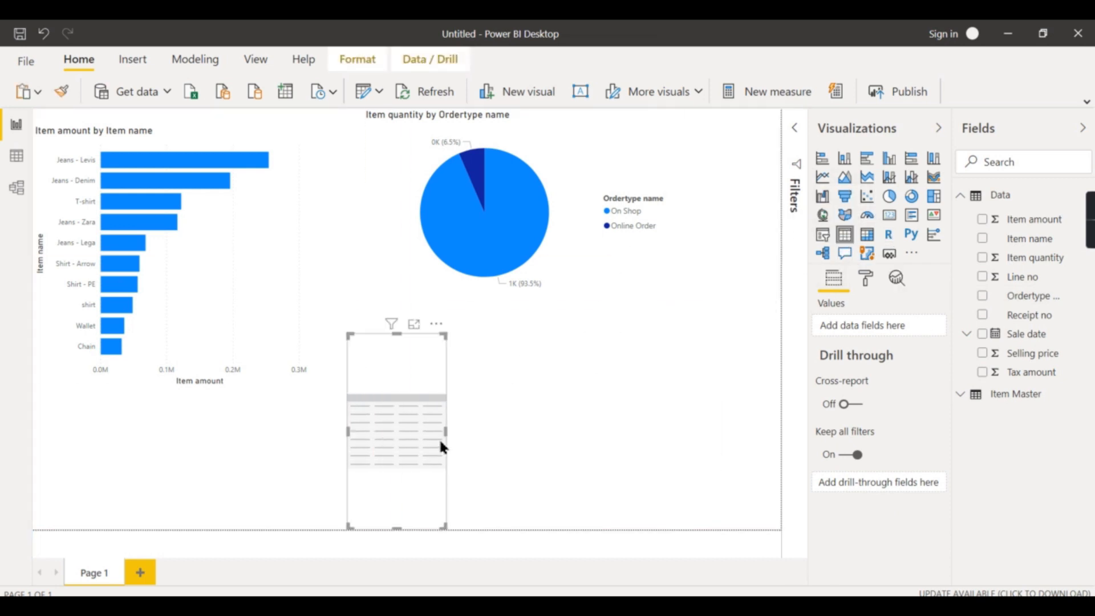
left_click_drag(446, 528, 758, 489)
left_click_drag(404, 430, 380, 500)
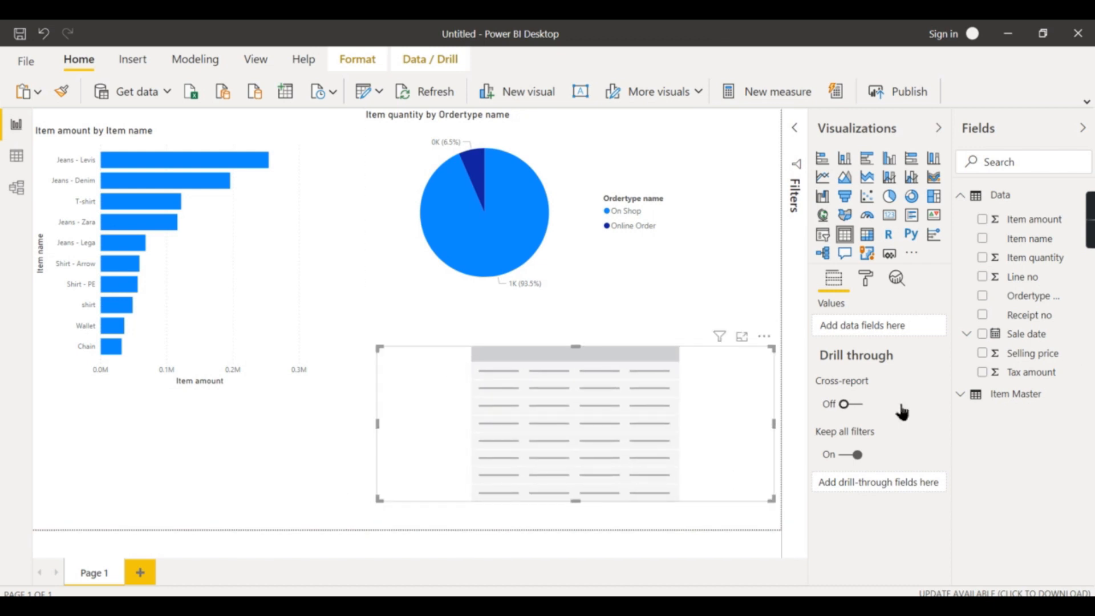
Add Item amount and Sale date to the table, removing Quarter and Day from the date hierarchy
left_click(983, 221)
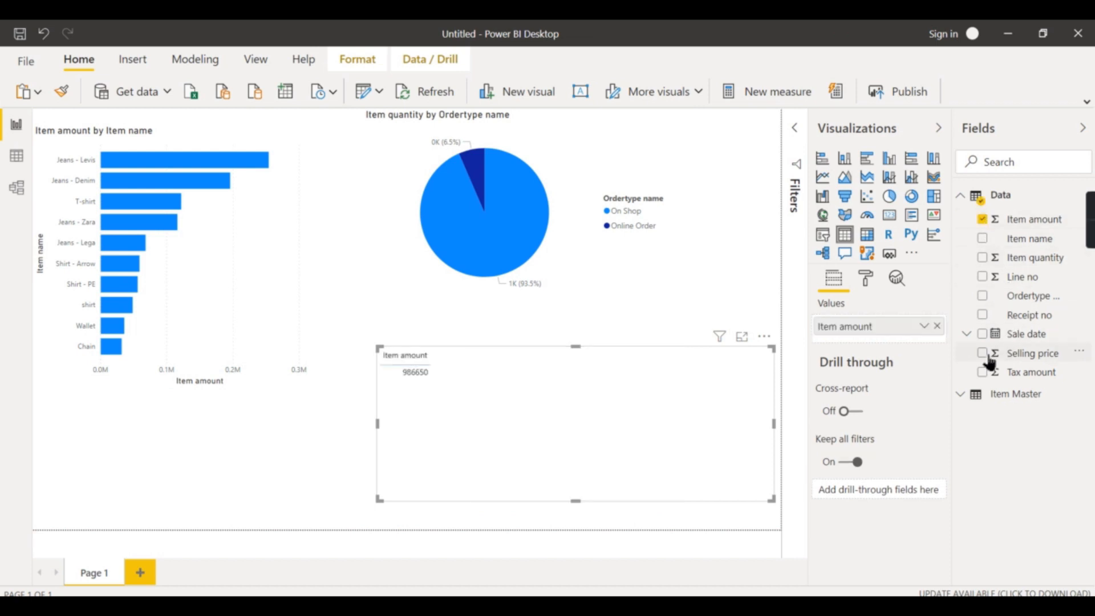
left_click(978, 337)
left_click_drag(880, 344, 852, 321)
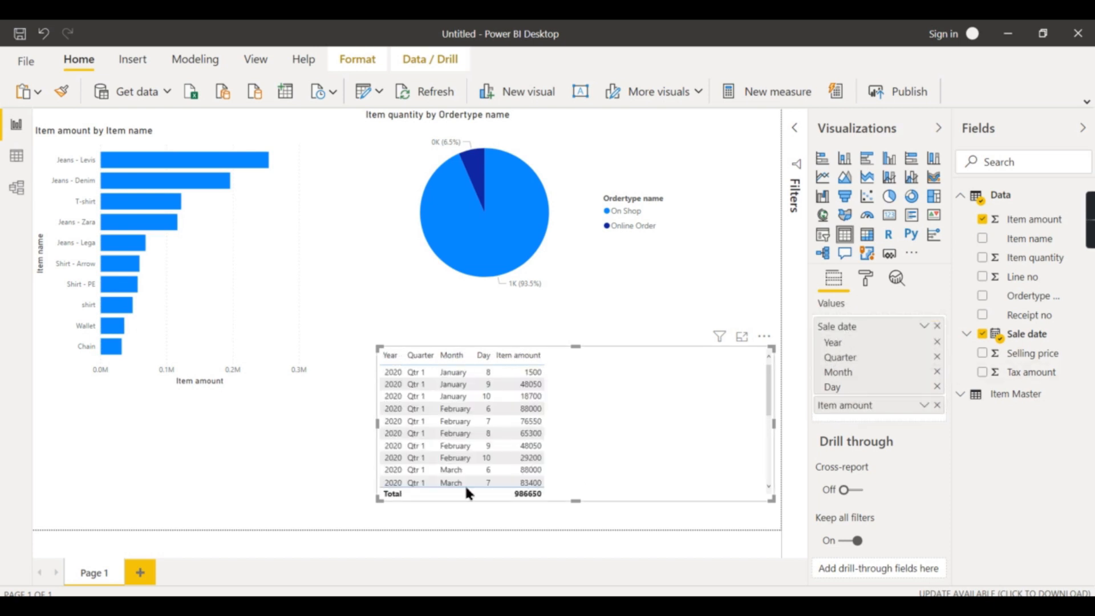
left_click(938, 357)
left_click(938, 372)
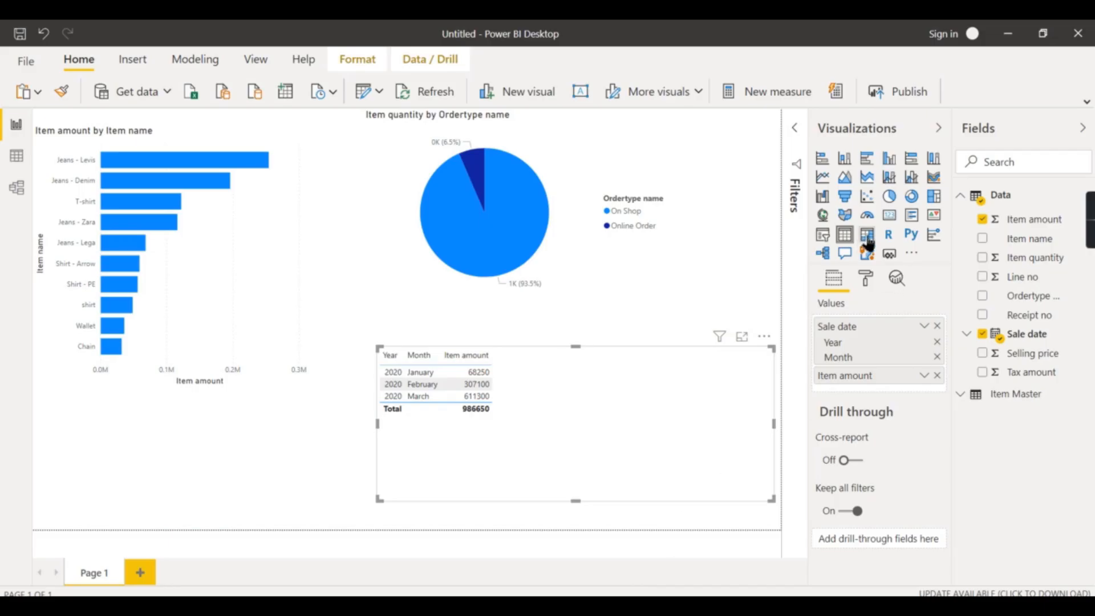
Convert the table to a matrix and move Sale date from rows to columns
left_click(868, 238)
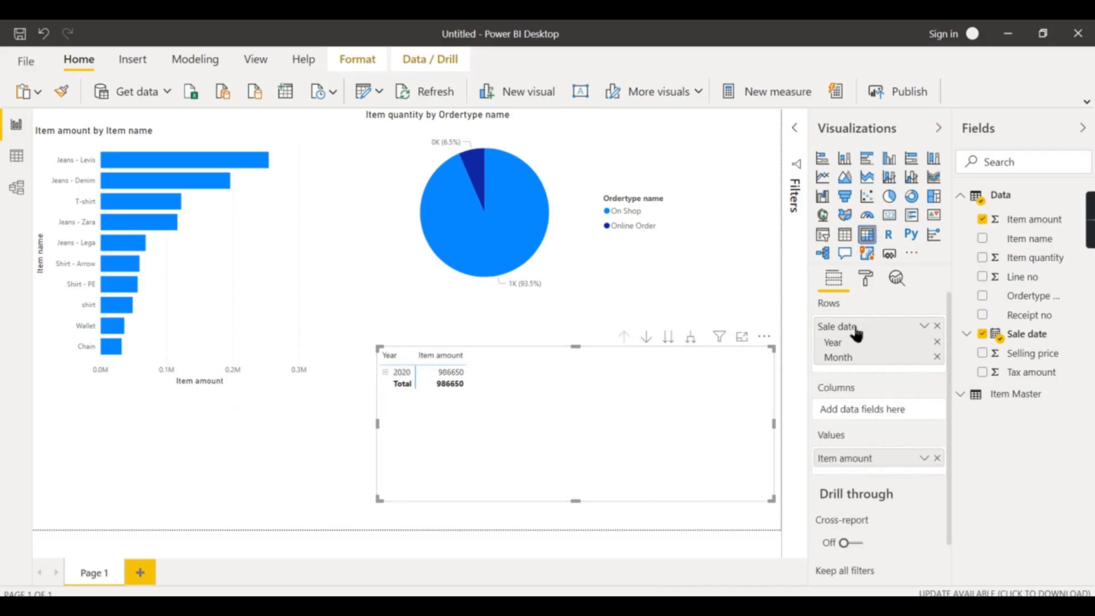
left_click_drag(853, 326, 844, 406)
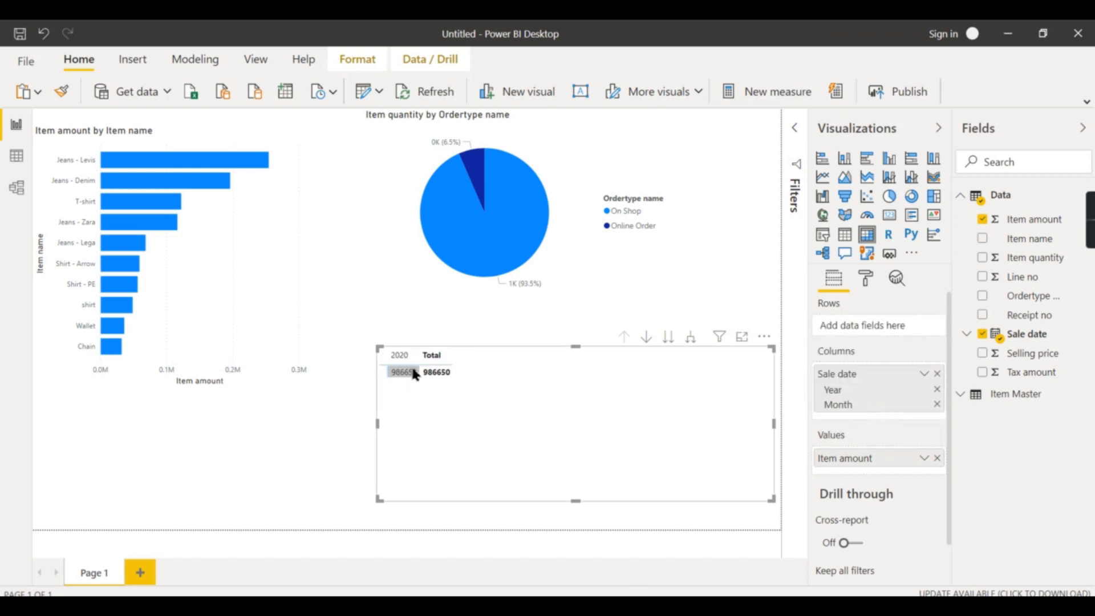
Expand the matrix's Sale date columns down one level to show months under the year
left_click(690, 337)
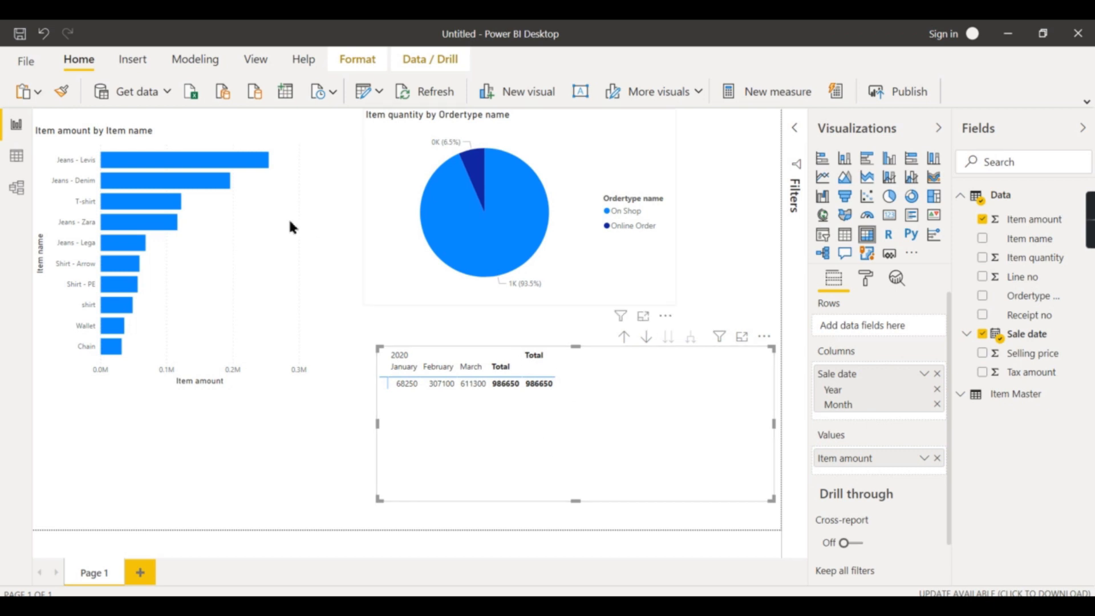
left_click(268, 279)
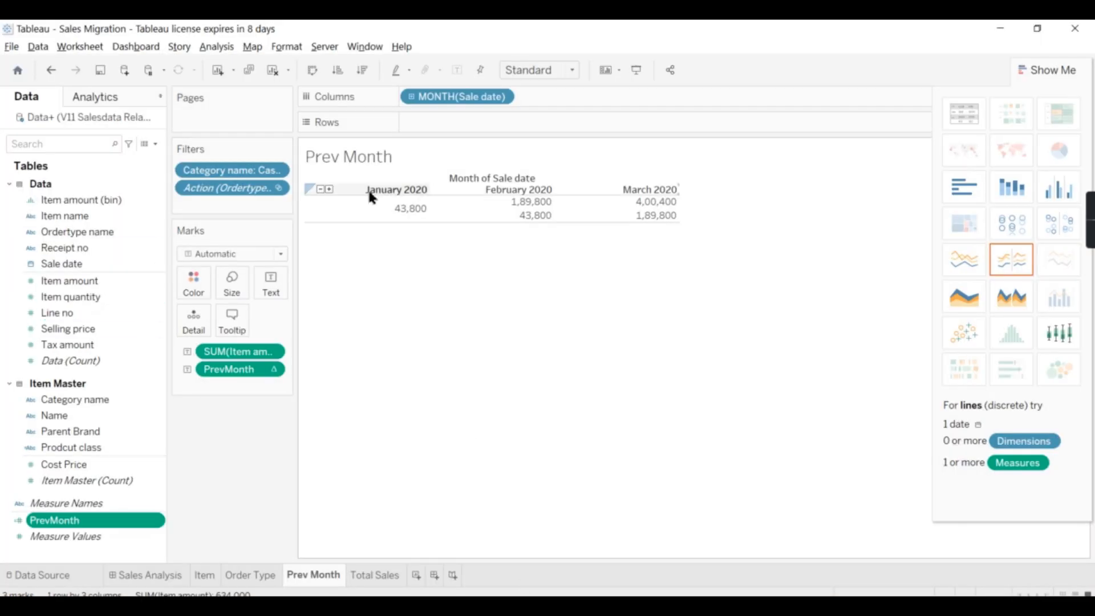
In Tableau, open the Item sheet and color its bar chart by Item amount, then return to Power BI
left_click(205, 576)
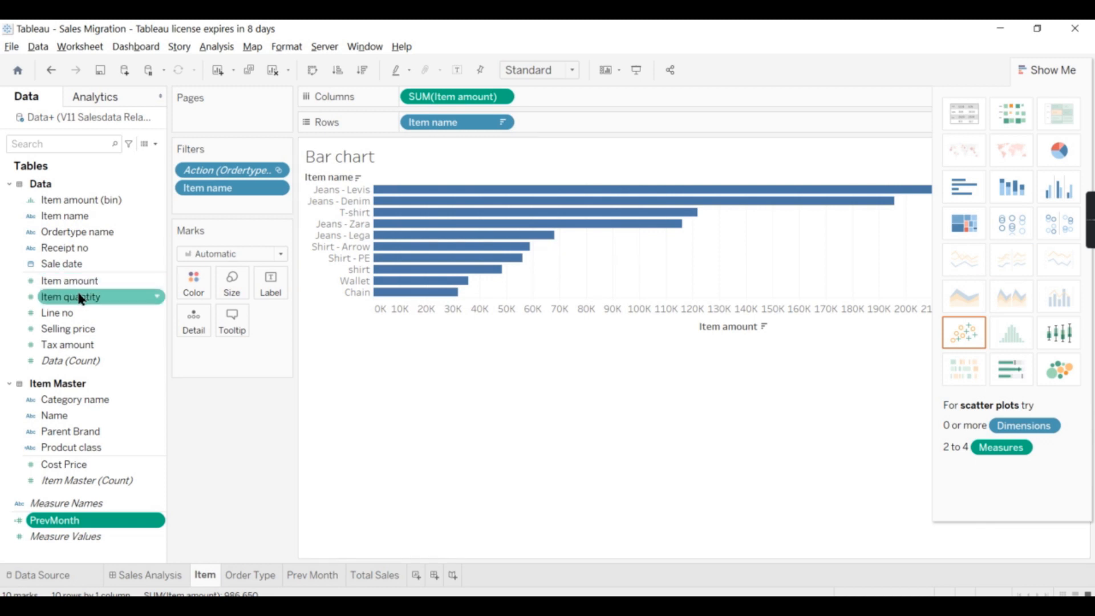
left_click_drag(67, 281, 193, 285)
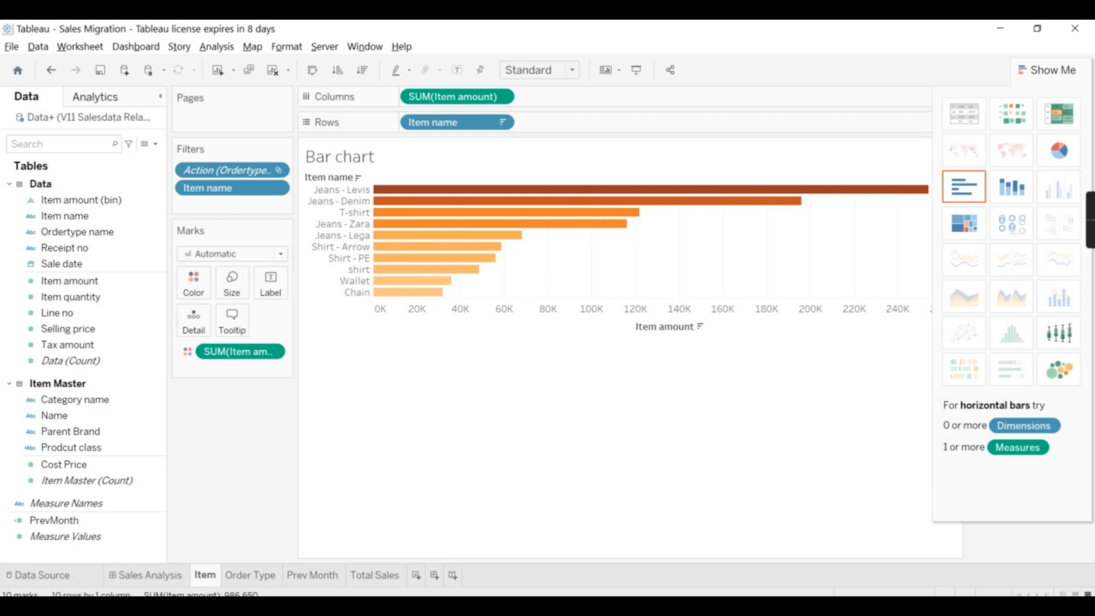
key("alt+Tab")
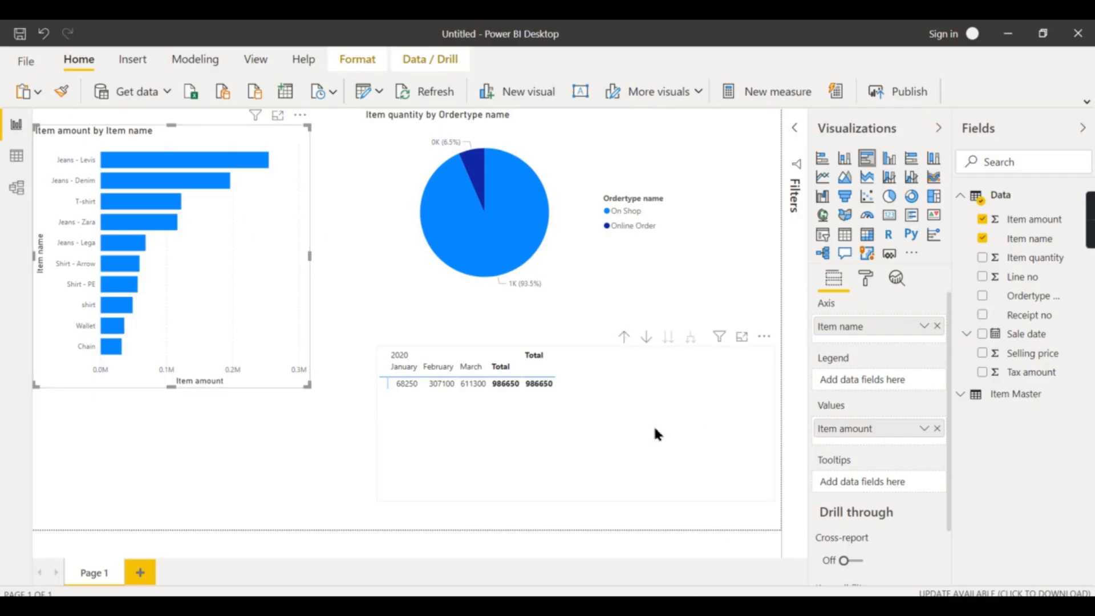
Open conditional formatting for the bar chart's data colors as a color scale based on Sum of Item amount
left_click(600, 409)
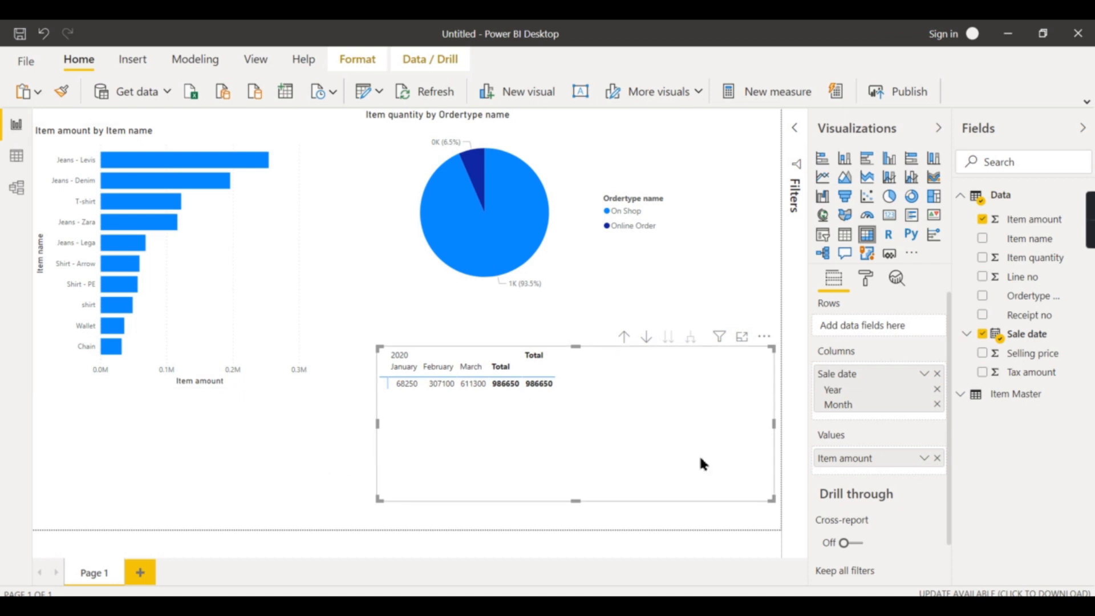
left_click(259, 283)
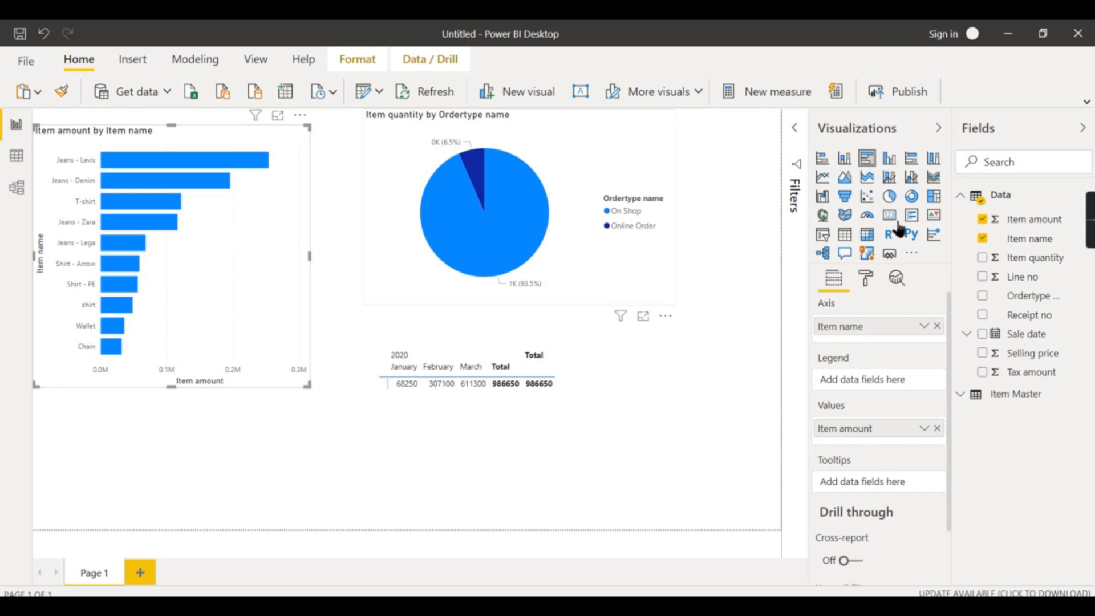
left_click(865, 283)
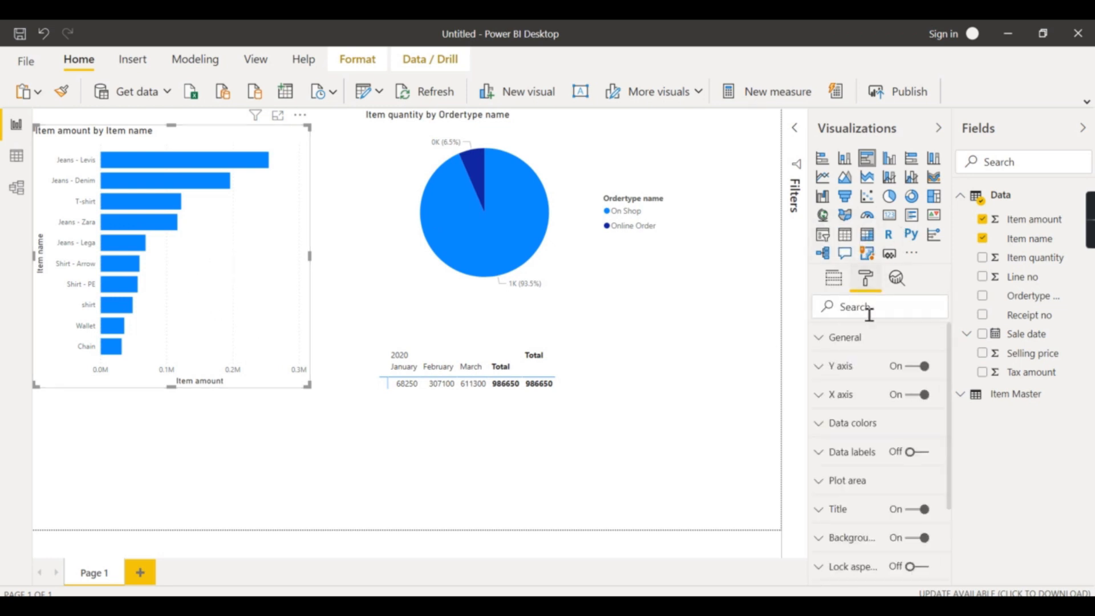
scroll(859, 438, "down", 2)
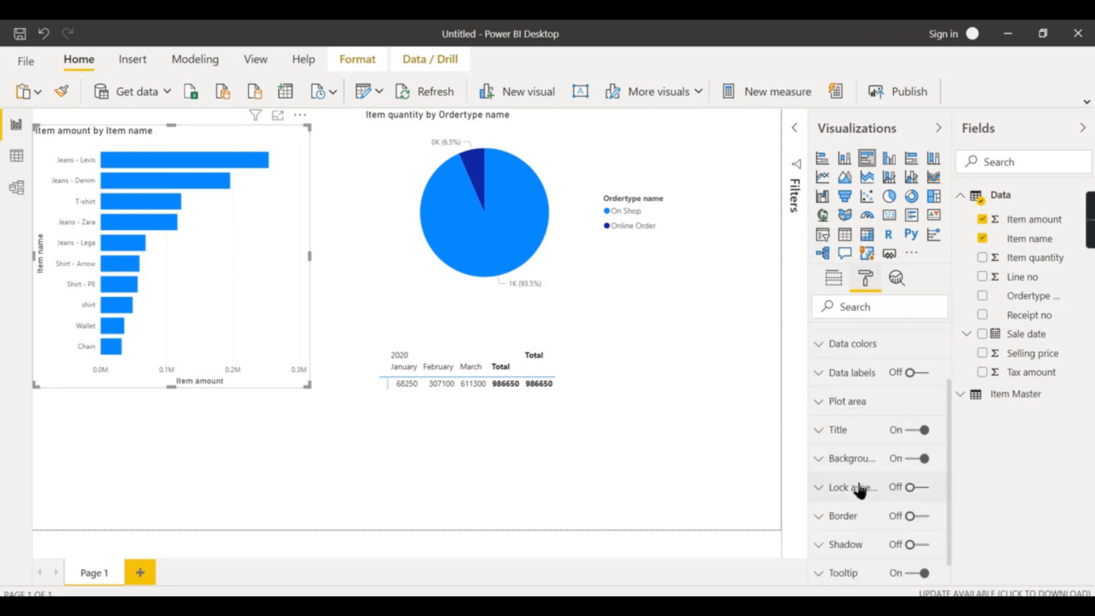
left_click(854, 346)
left_click(844, 449)
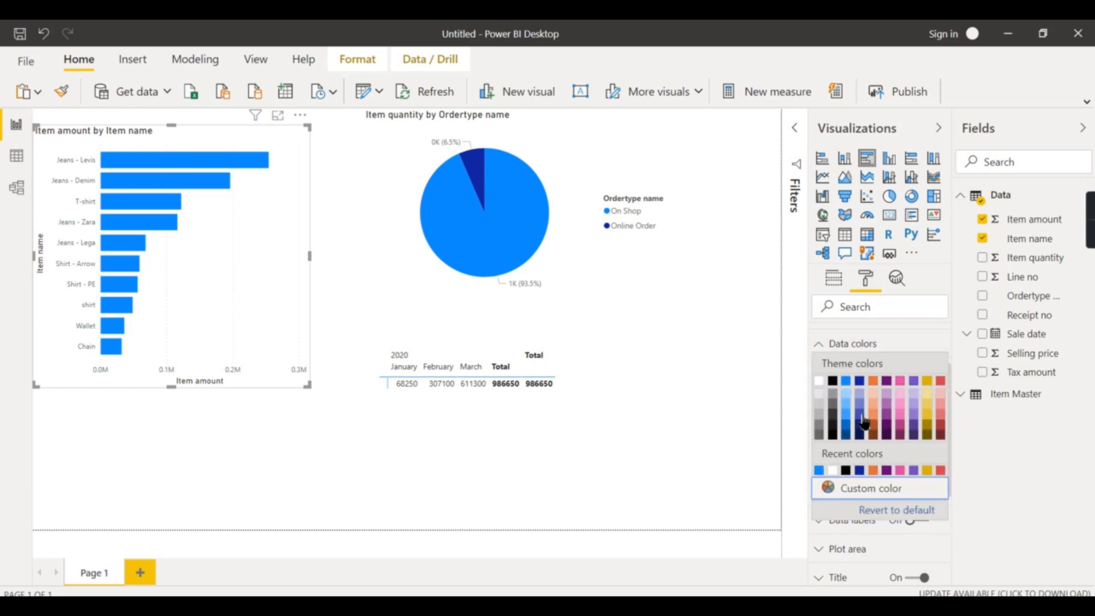
left_click(879, 422)
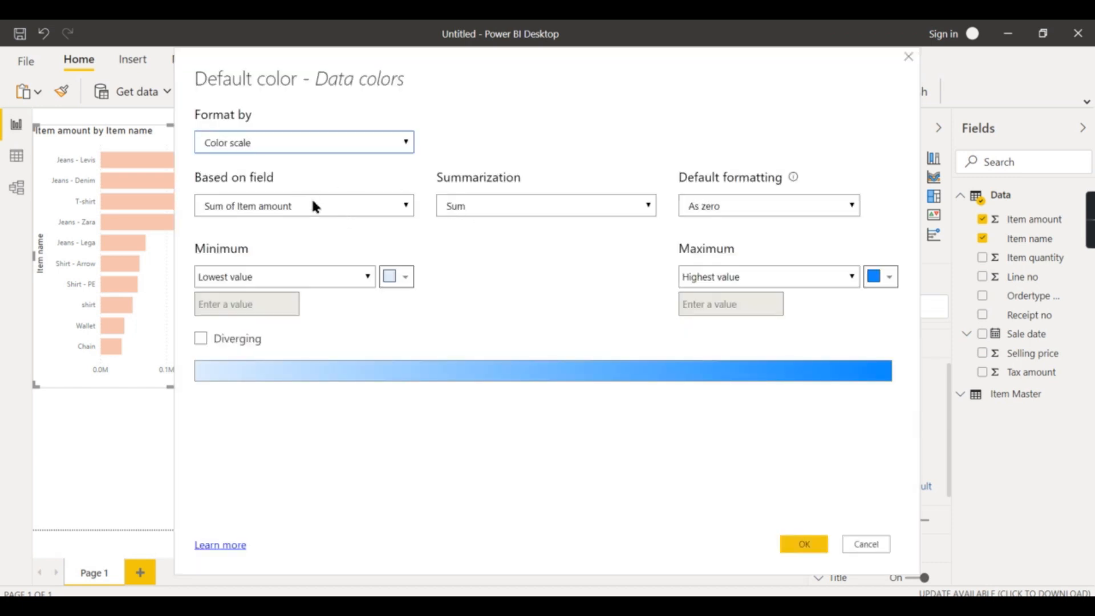
left_click(311, 204)
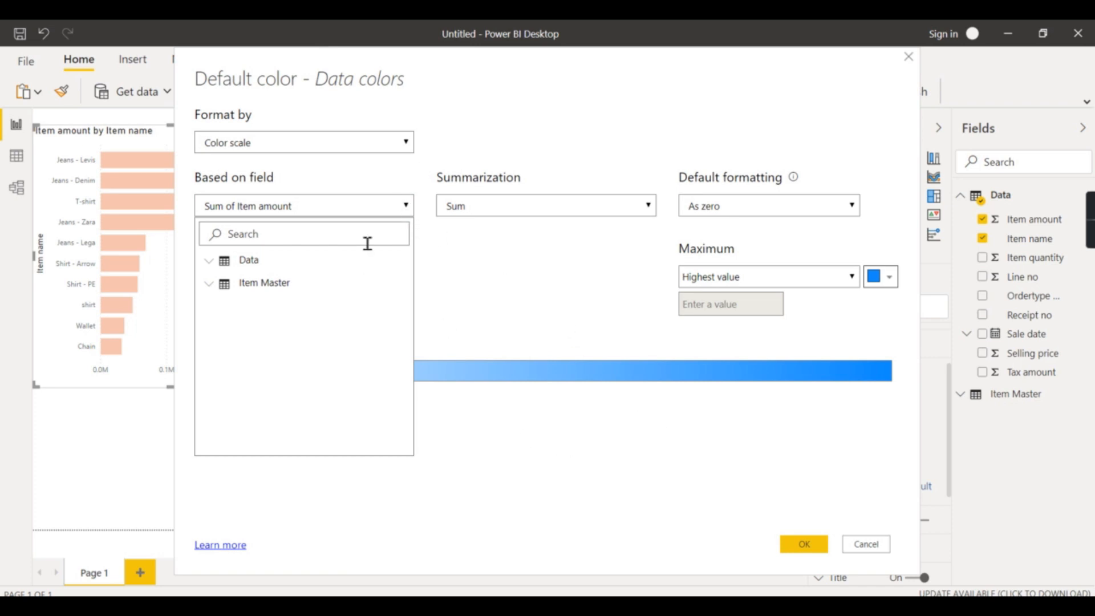
left_click(383, 209)
Set the color scale's minimum to light peach and maximum to dark orange, and apply it
left_click(406, 279)
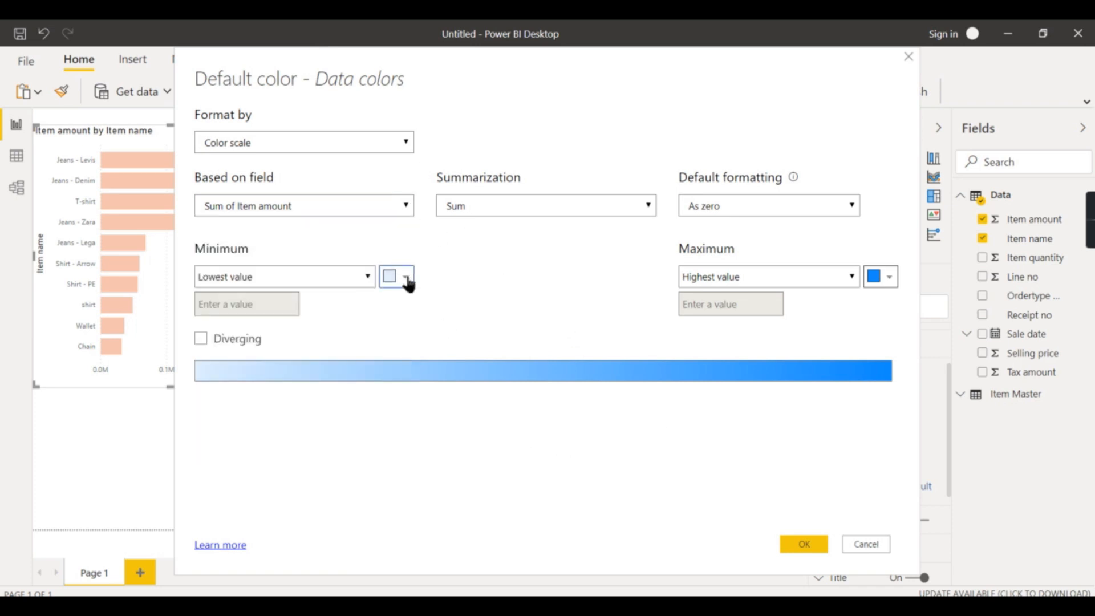
left_click(340, 343)
left_click(879, 277)
left_click(827, 372)
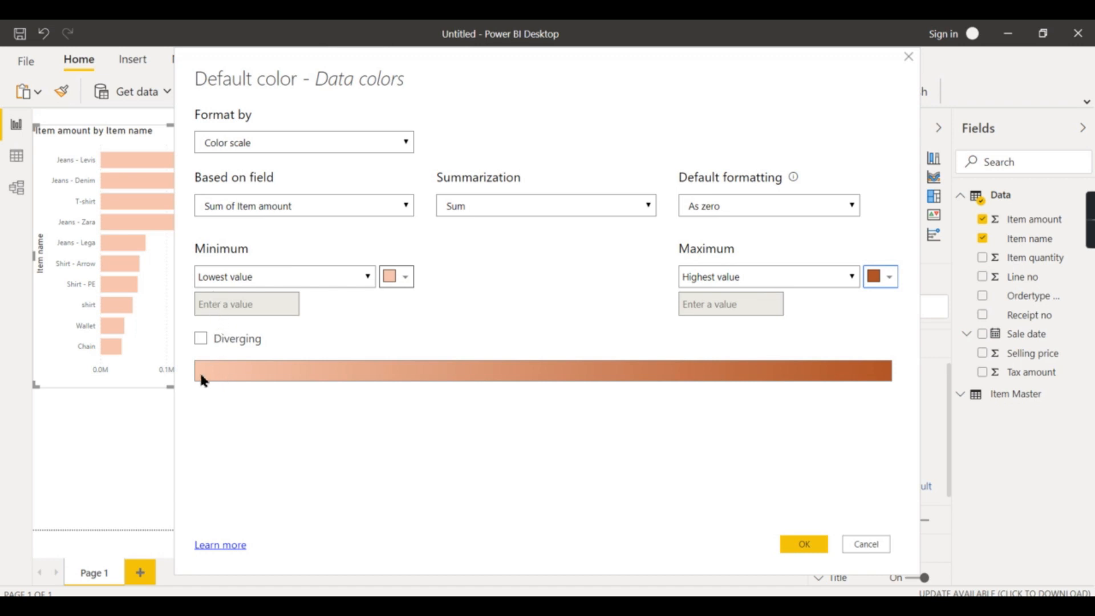
left_click(803, 545)
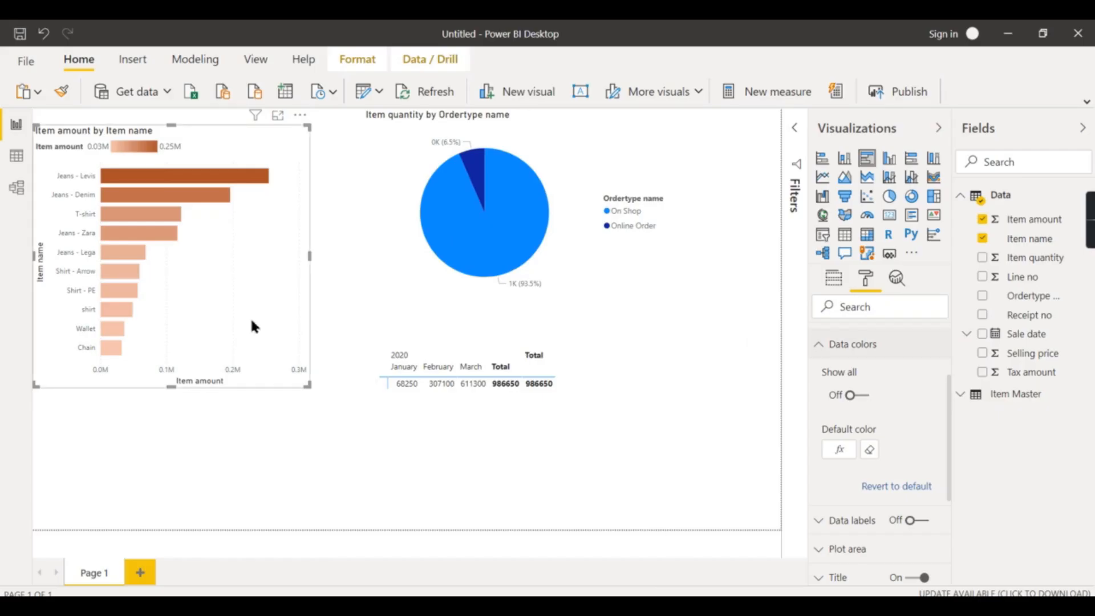
Switch to Tableau and browse its worksheets before opening the Data Source page
left_click(853, 344)
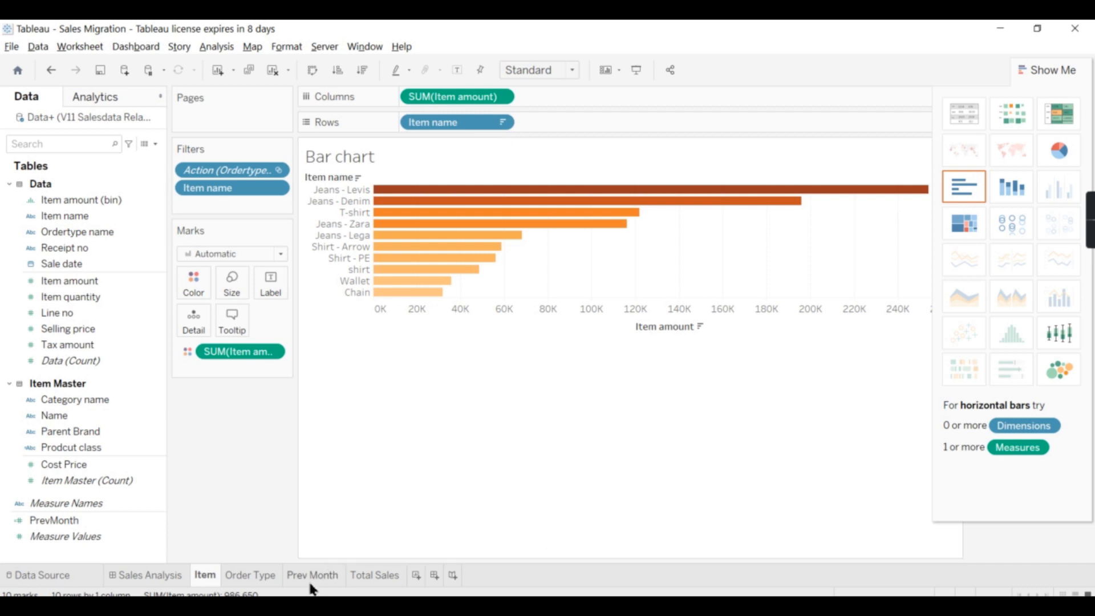
left_click(313, 576)
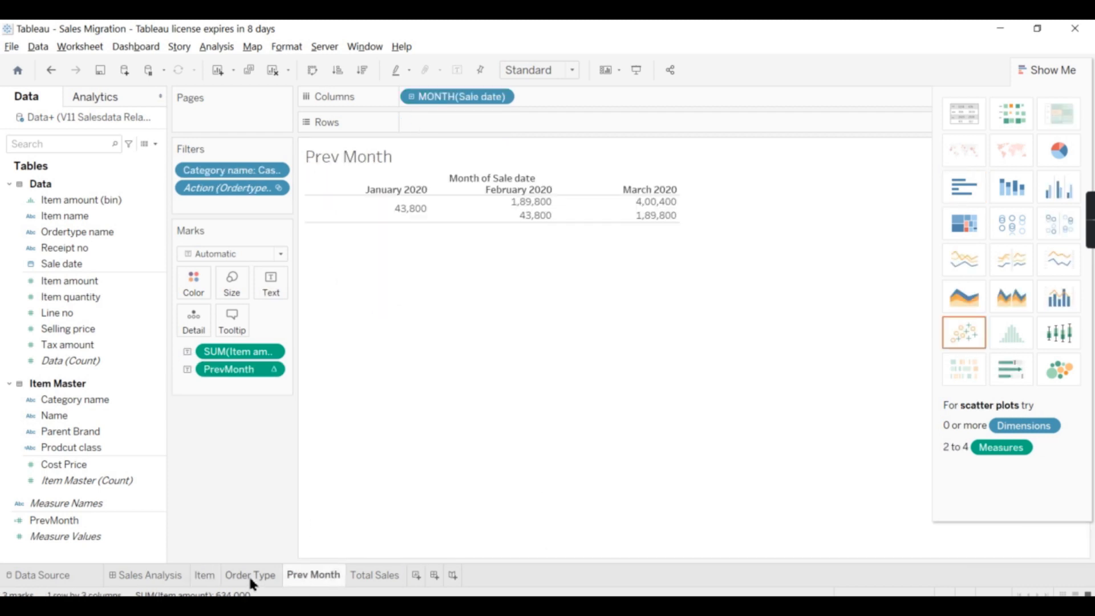
left_click(248, 574)
left_click(208, 575)
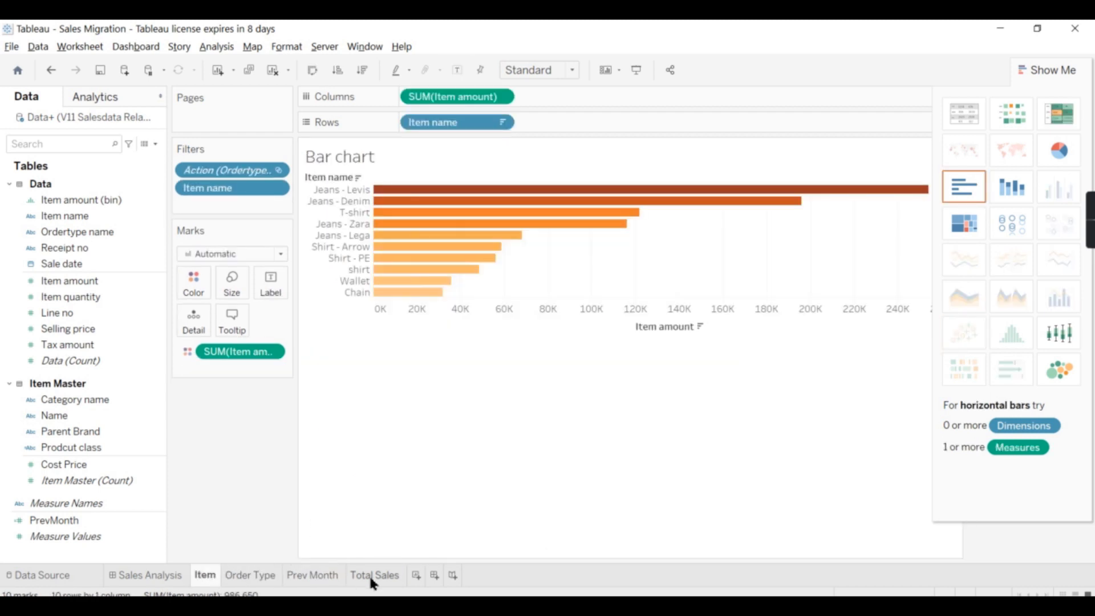
left_click(370, 581)
left_click(325, 580)
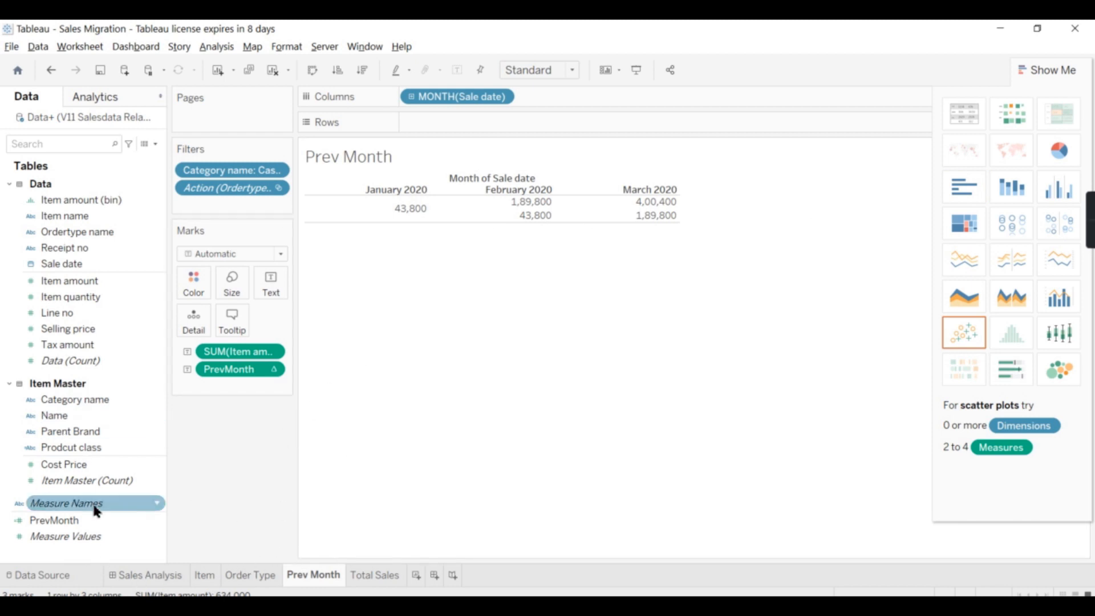
left_click(79, 575)
Copy the Prodcut class formula in the Item Master table and delete the Prodcut class calculated field
left_click(567, 159)
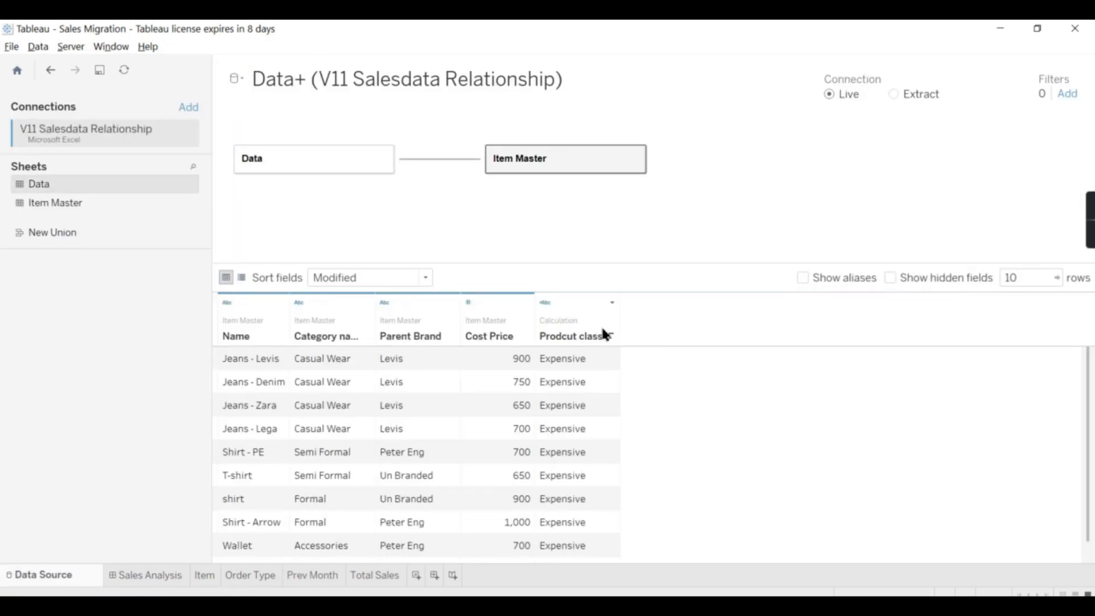
left_click(579, 319)
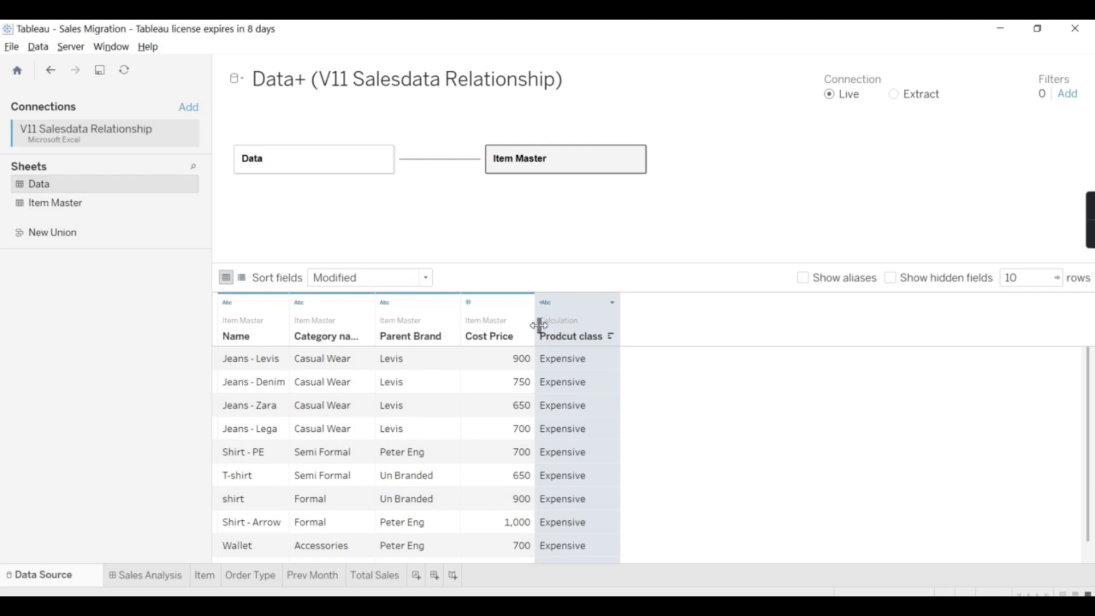
right_click(588, 335)
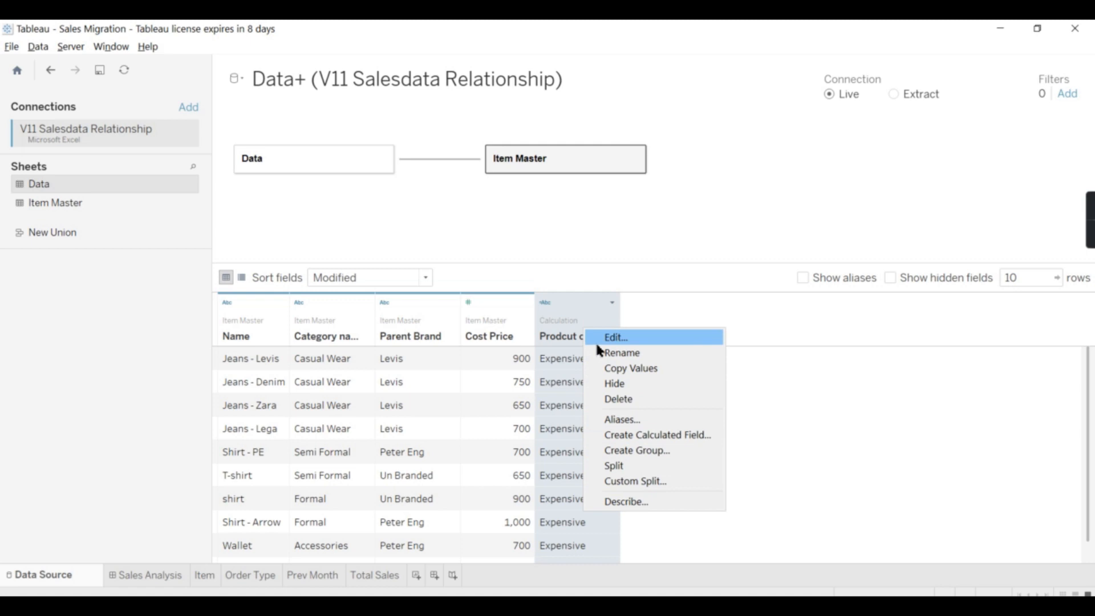
left_click(616, 337)
left_click_drag(709, 259, 335, 232)
key("ctrl+c")
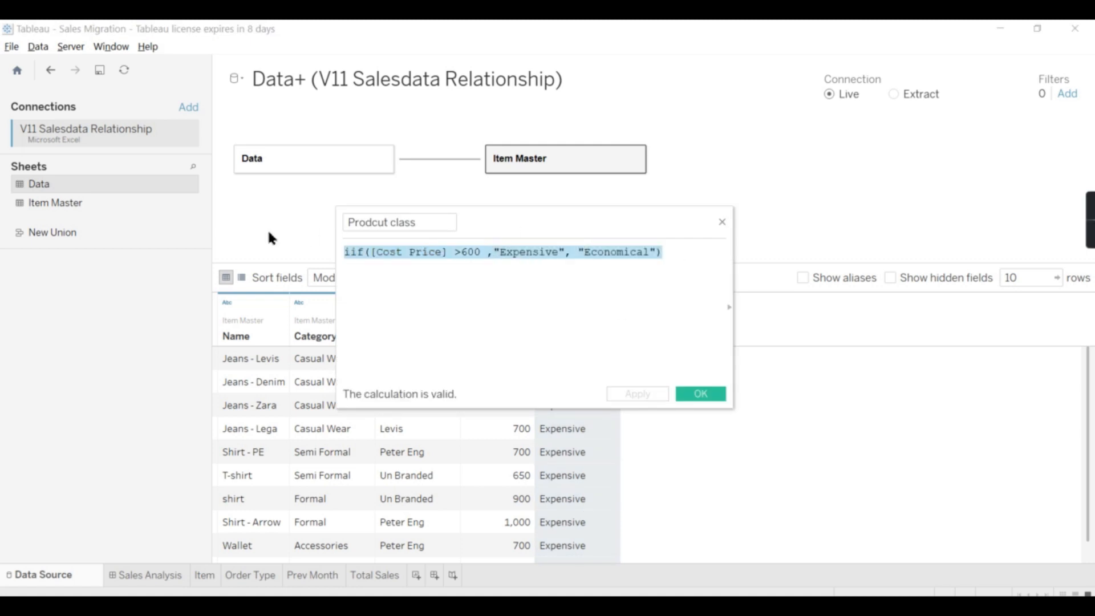
key("Delete")
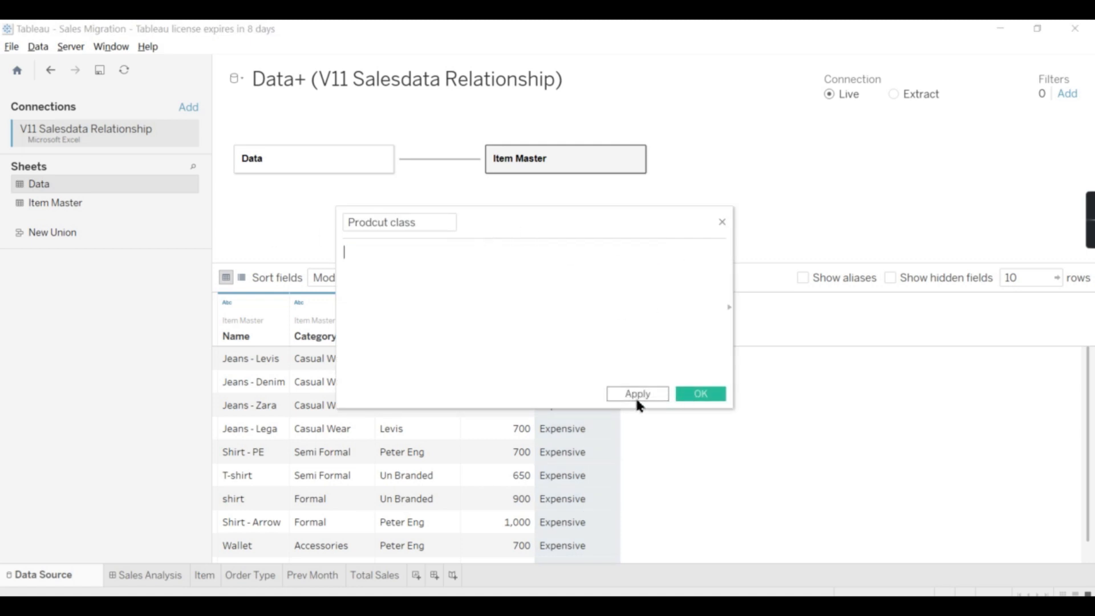
left_click(720, 222)
right_click(581, 342)
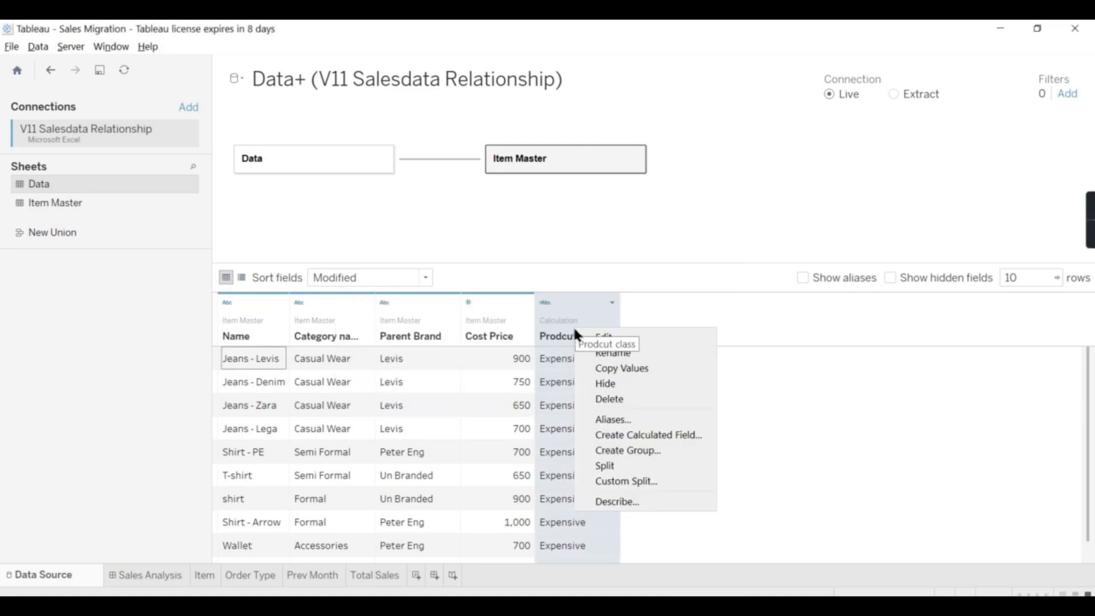
left_click(619, 398)
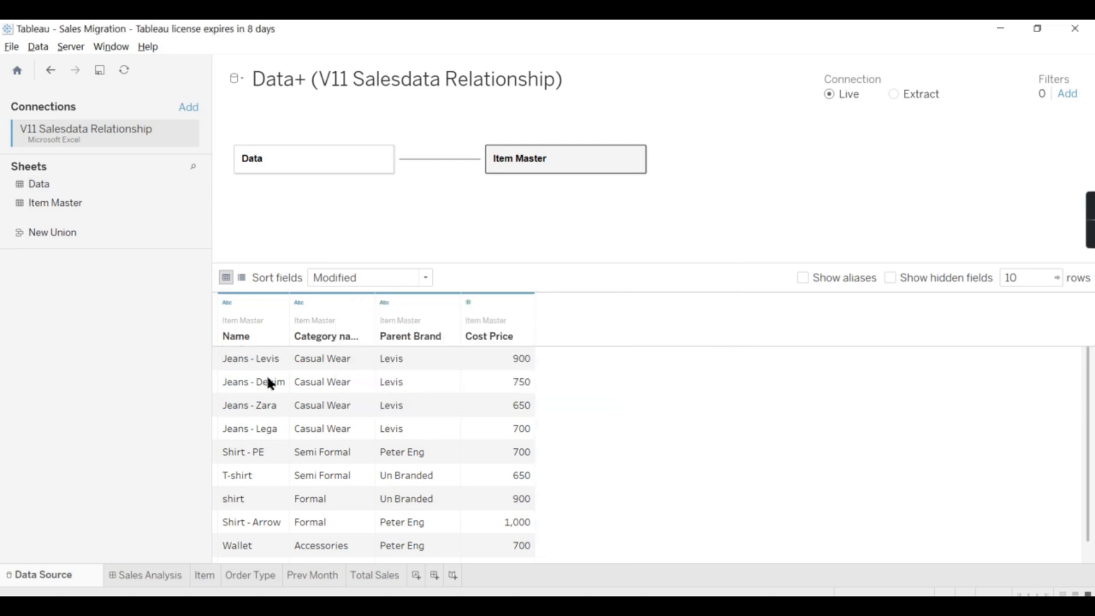
Create a calculated field named Cost Classiifiation on Cost Price with the formula iif([Cost Price] >600 ,"Expensive", "Economical")
right_click(507, 321)
left_click(832, 473)
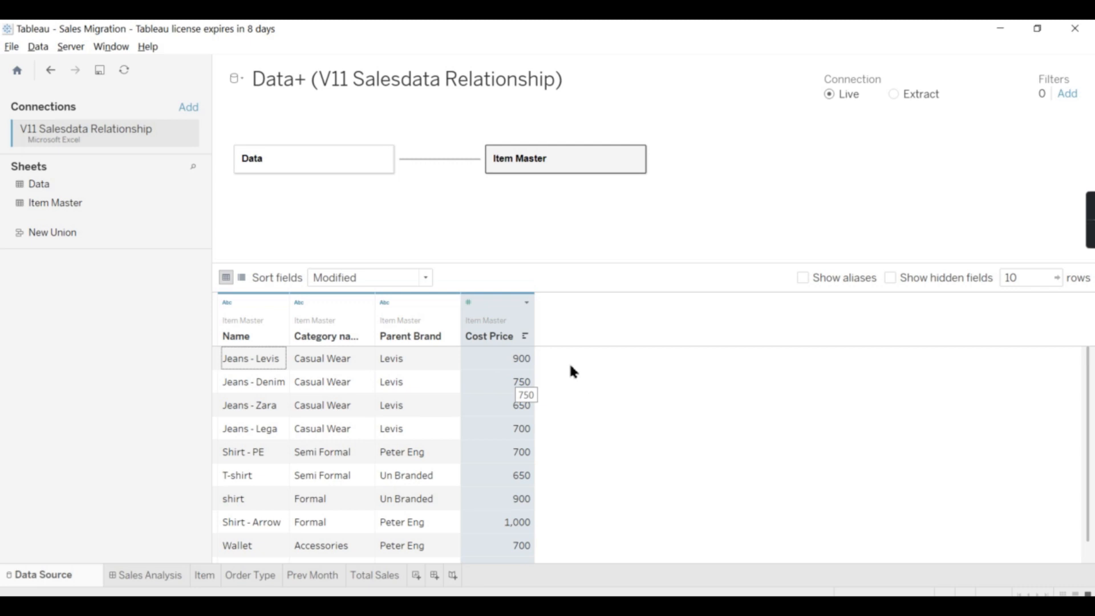
right_click(515, 325)
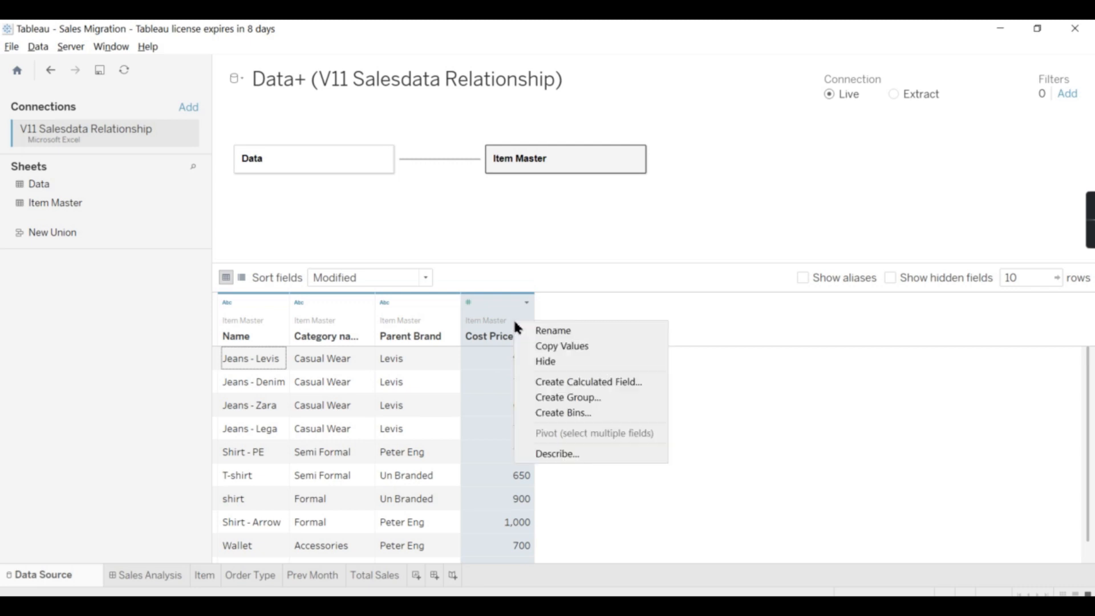
left_click(591, 385)
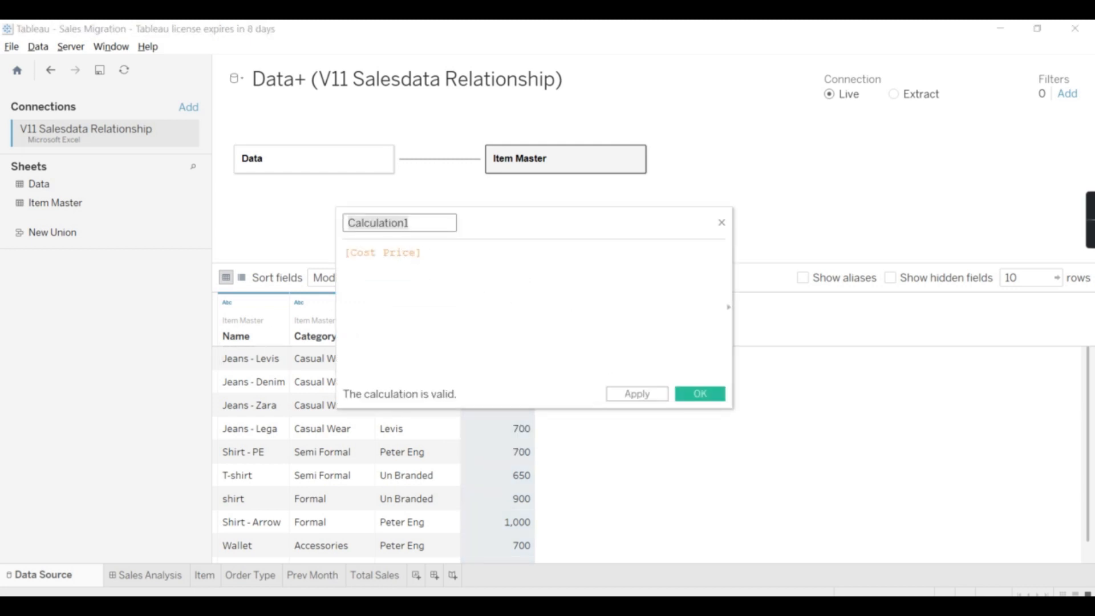
type("Cost ")
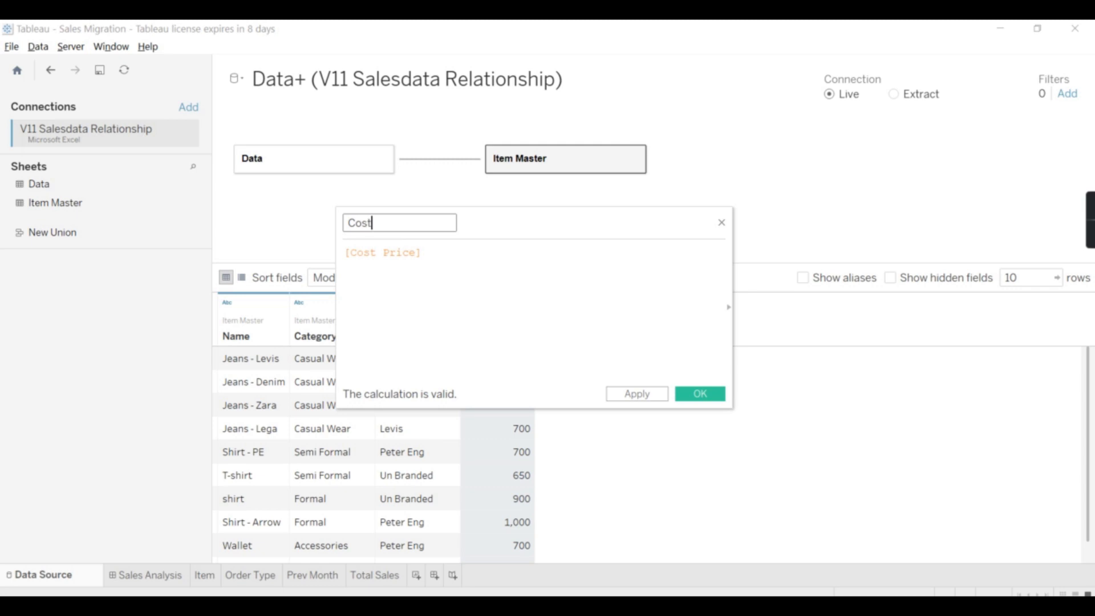
type("Classiifiation")
left_click_drag(467, 257, 157, 259)
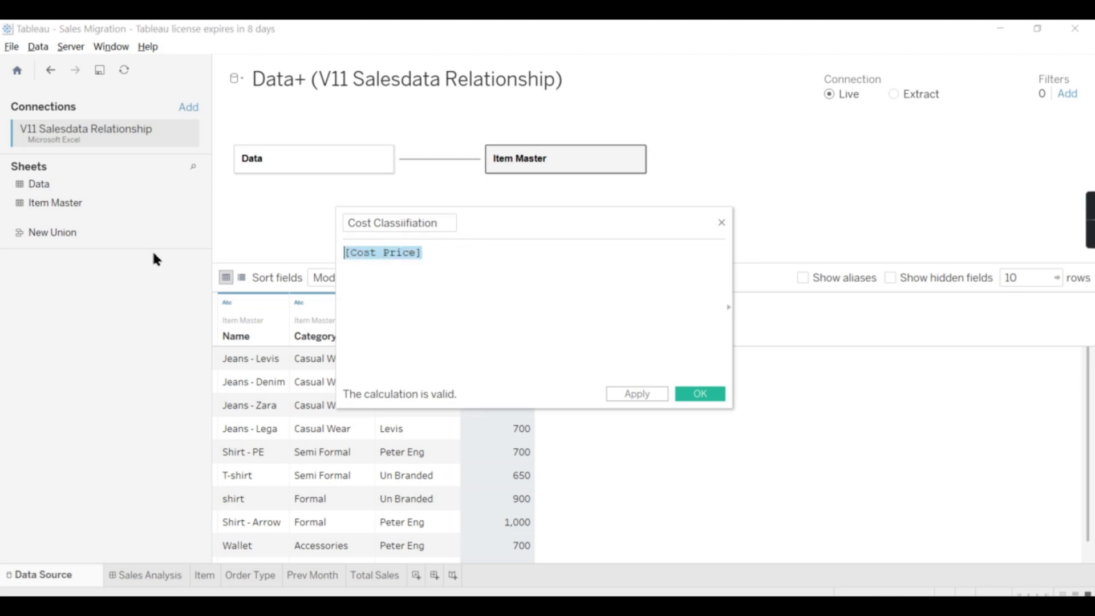
key("ctrl+v")
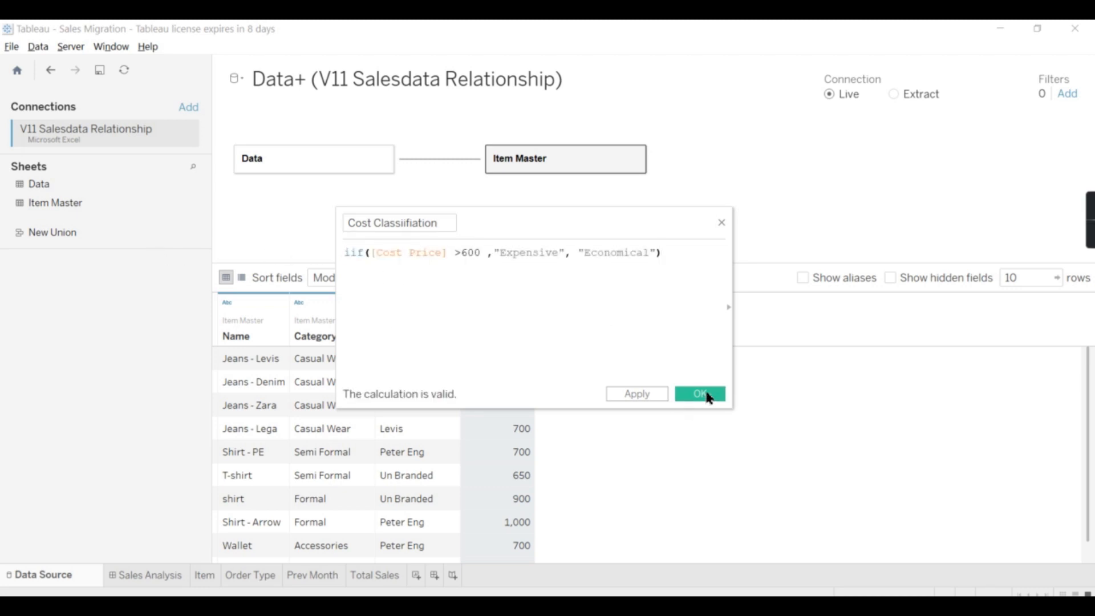
left_click(701, 394)
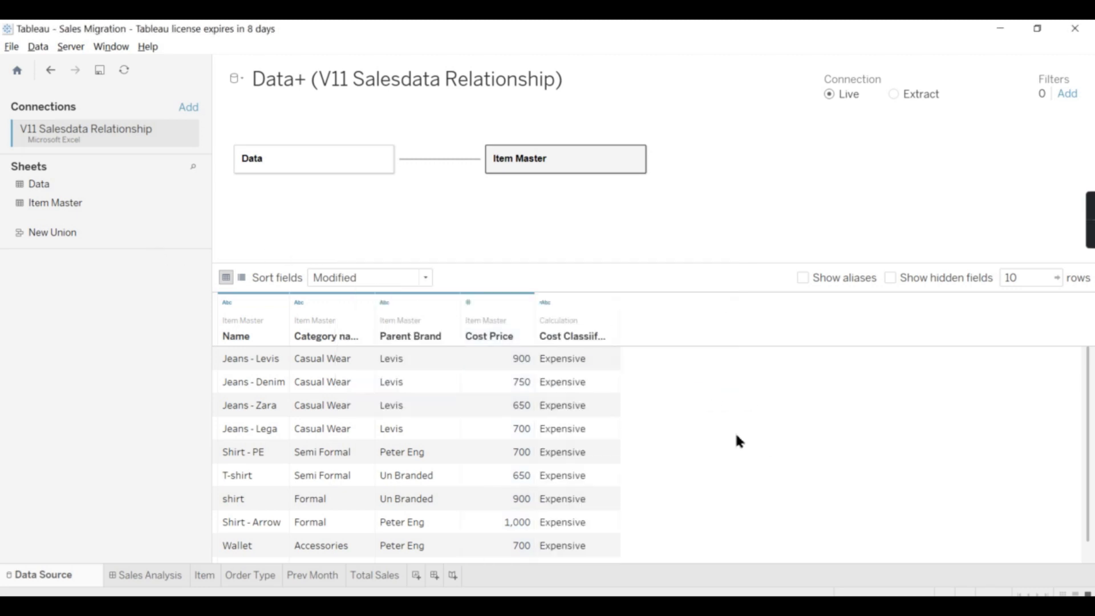
Widen the Cost Classiifiation column and open the Sales Analysis dashboard
left_click_drag(620, 310, 640, 311)
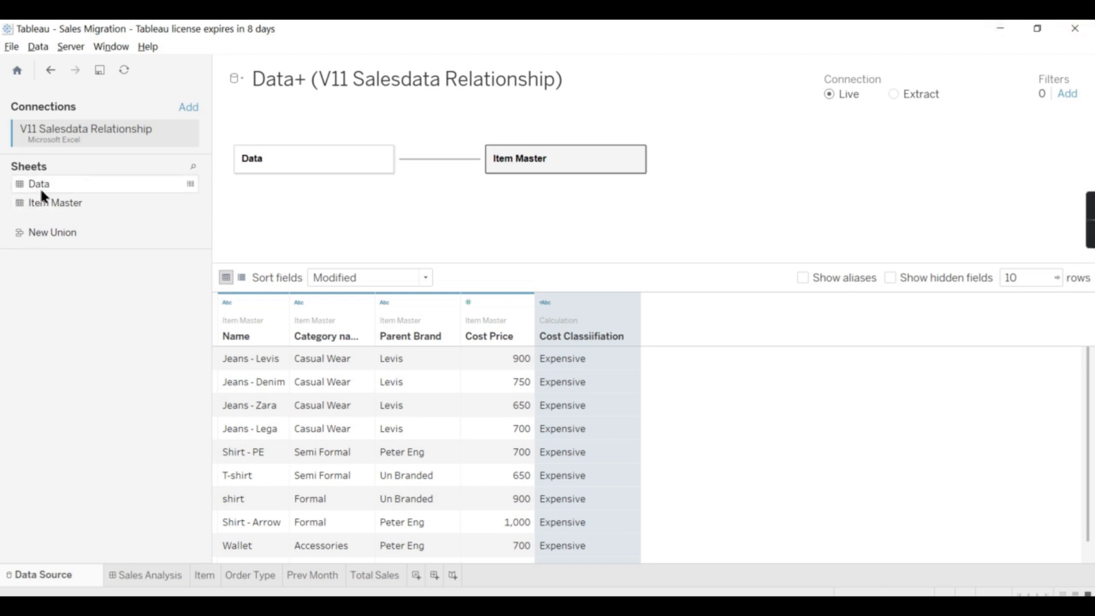
left_click(146, 575)
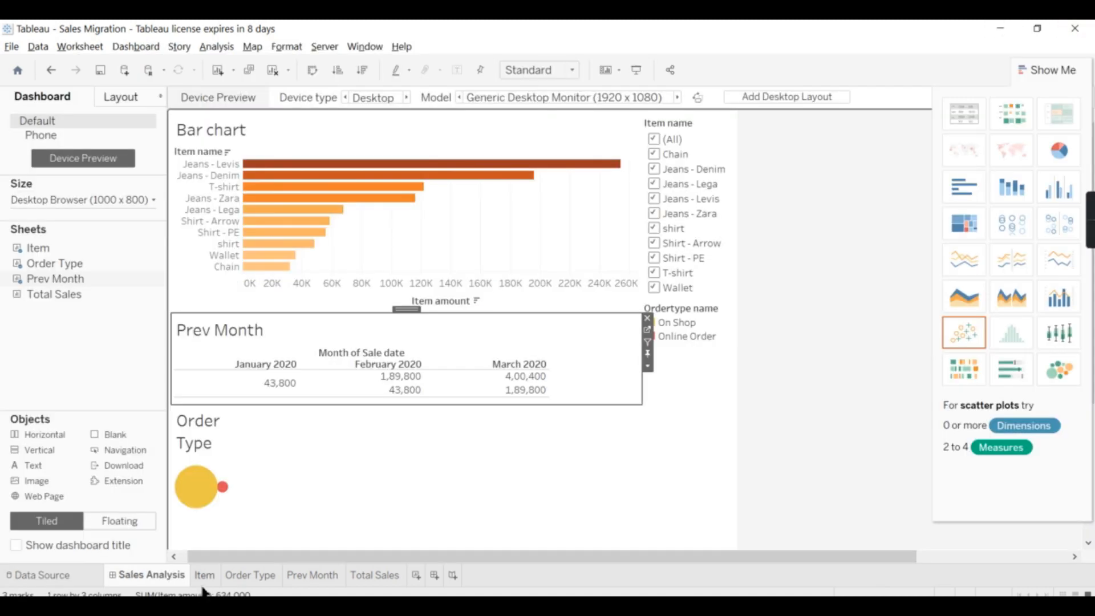
Open the Item worksheet in Tableau and switch back to Power BI Desktop
left_click(206, 576)
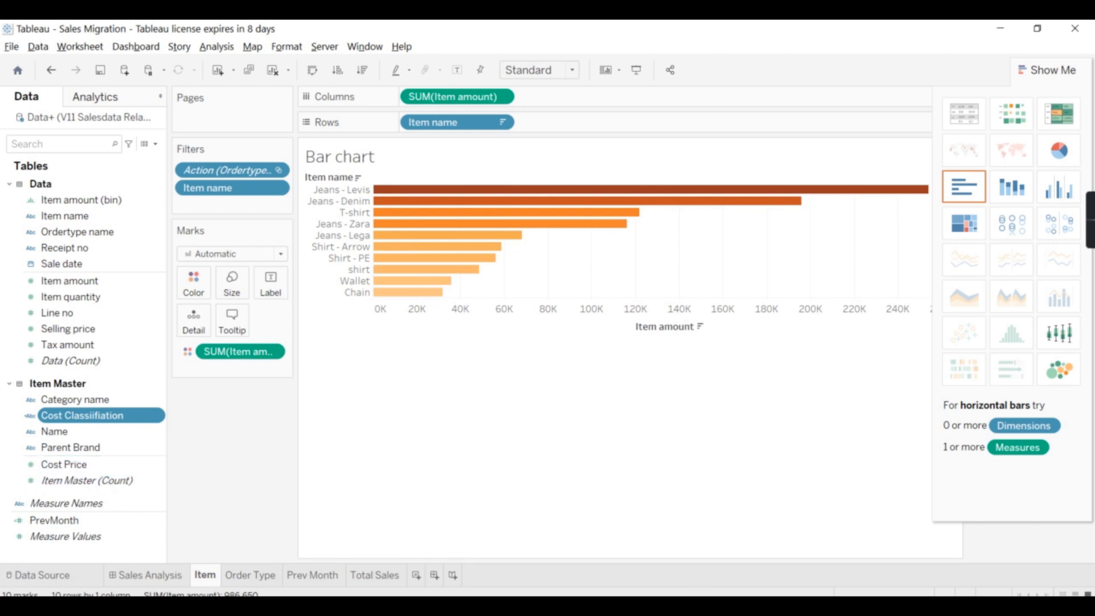
key("alt+Tab")
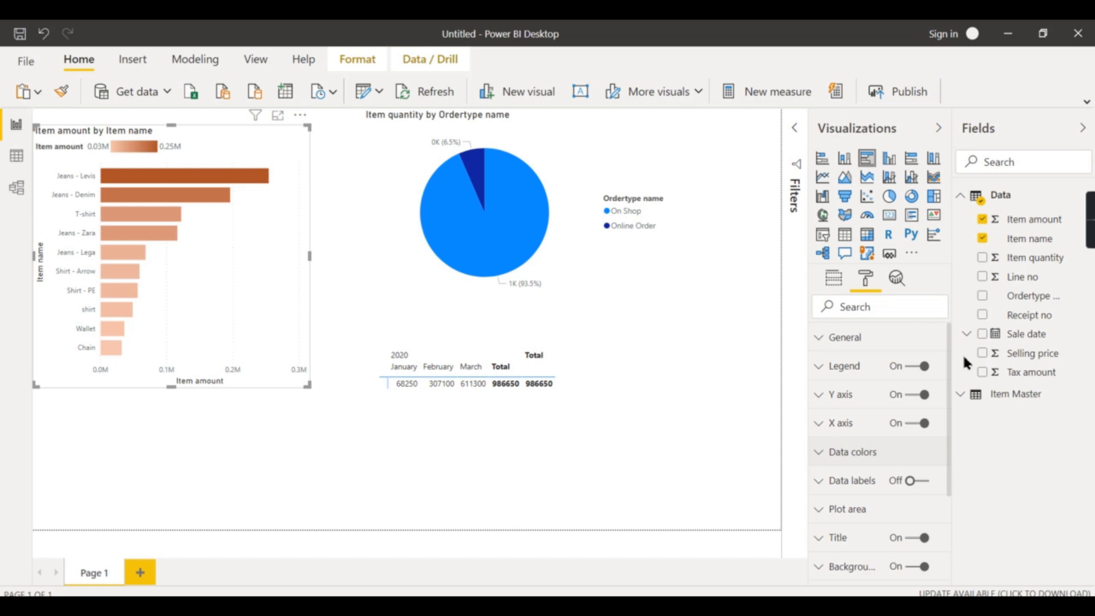
left_click(1024, 259)
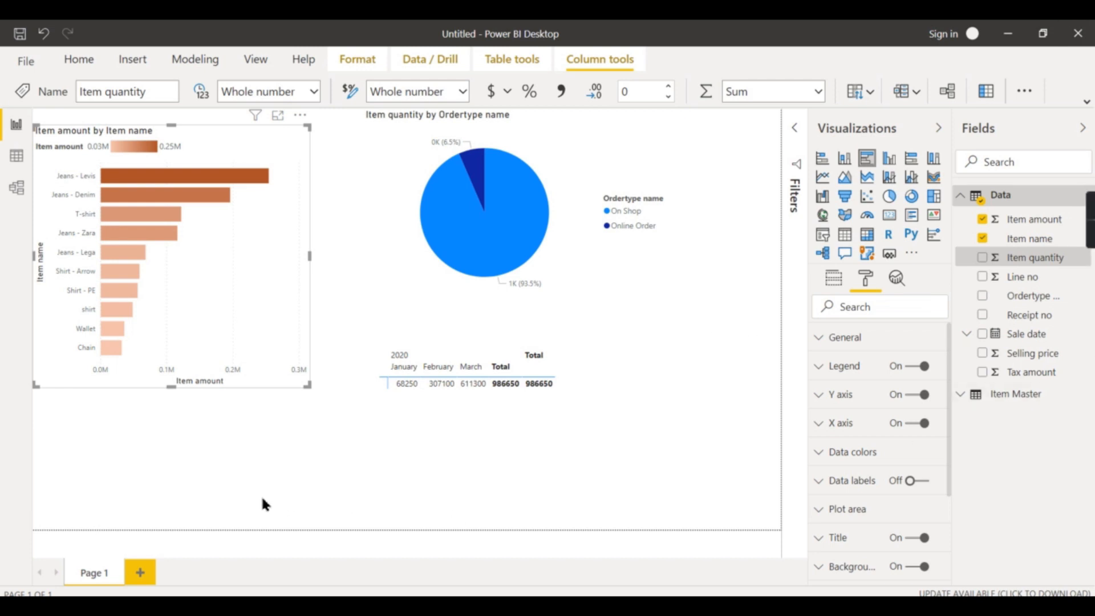
mouse_move(570, 567)
left_click(624, 535)
left_click(1003, 197)
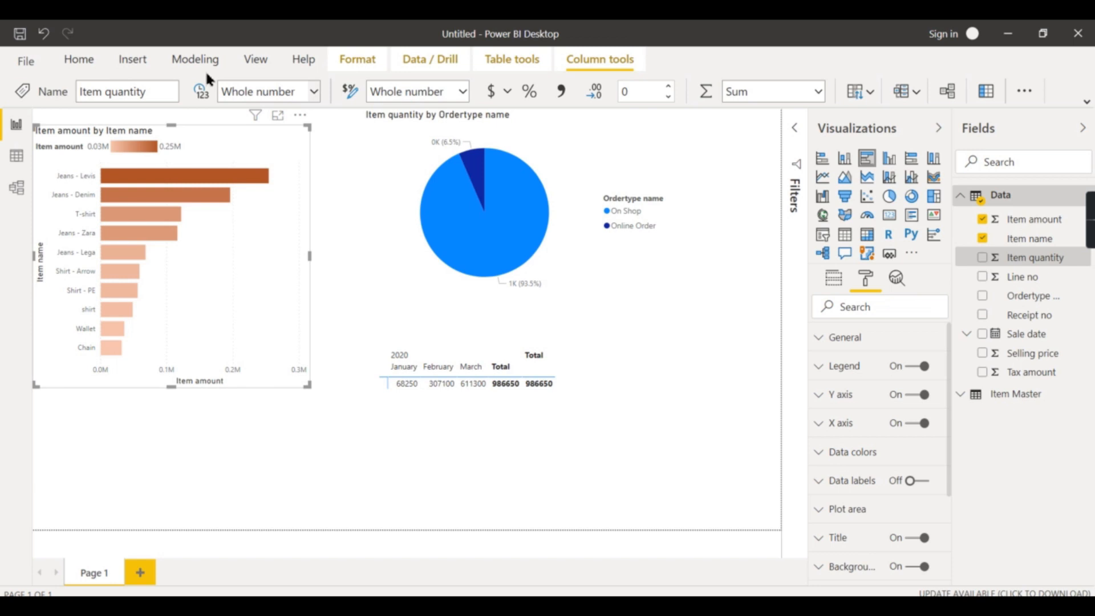
Open the Power Query Editor through Transform data and select the Item Master query
left_click(85, 59)
left_click(379, 93)
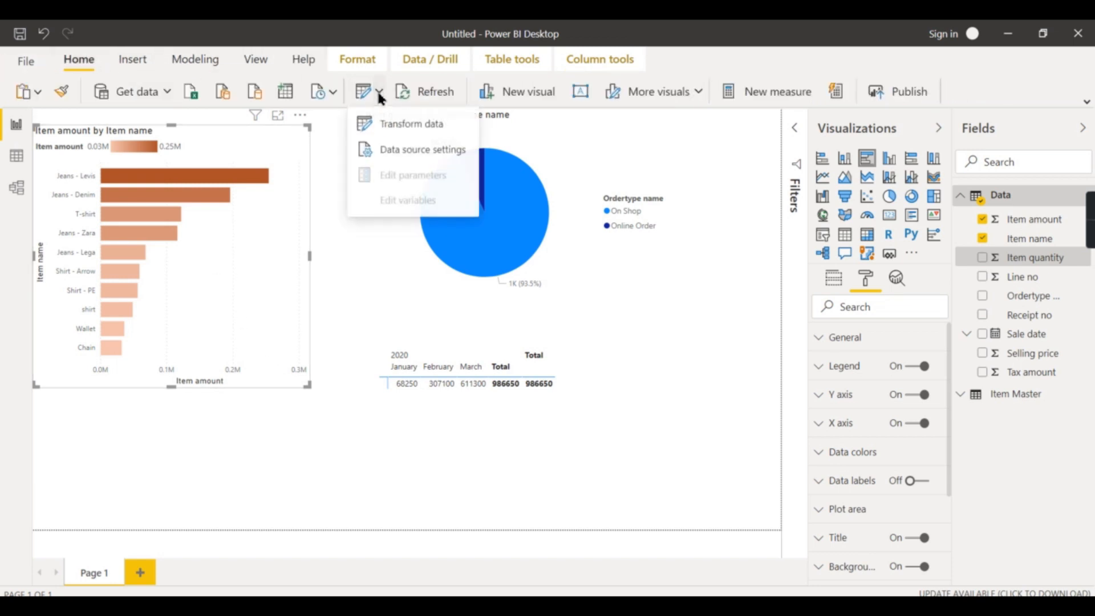
left_click(393, 123)
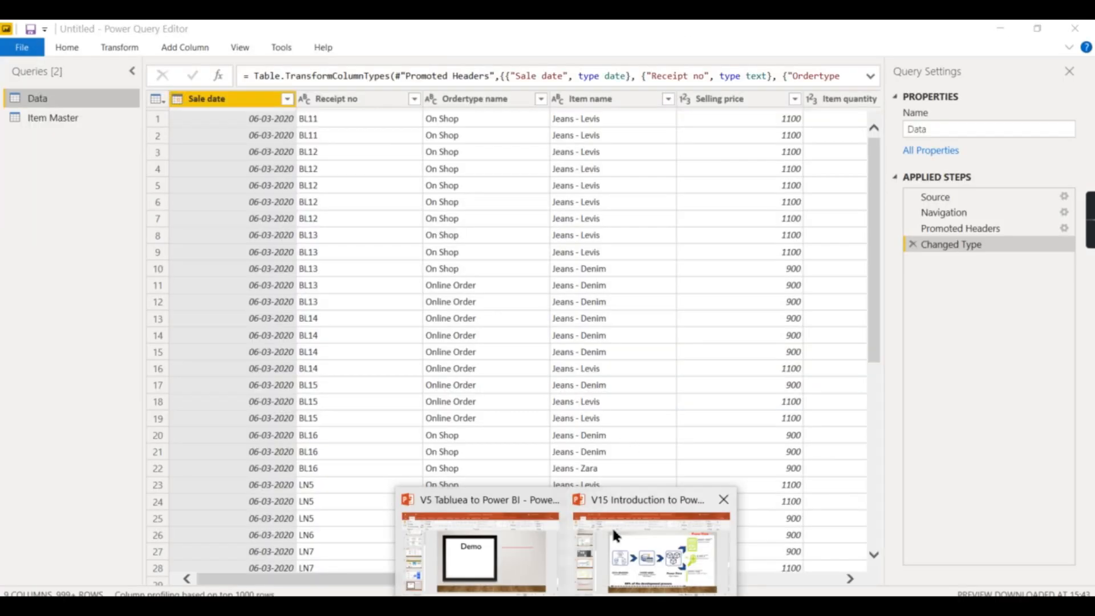
left_click(611, 526)
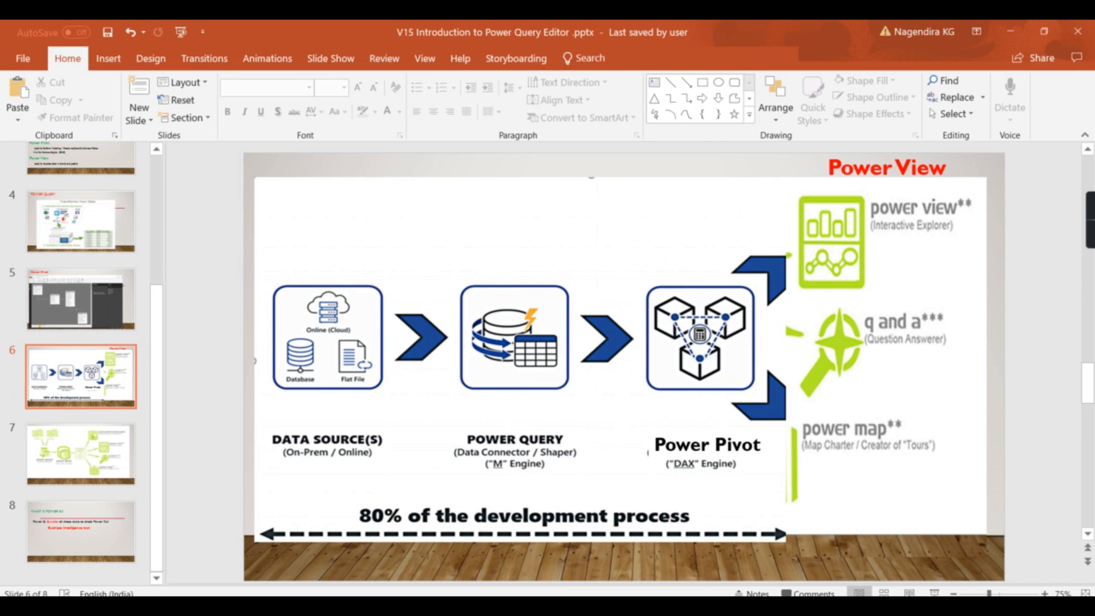
left_click(686, 573)
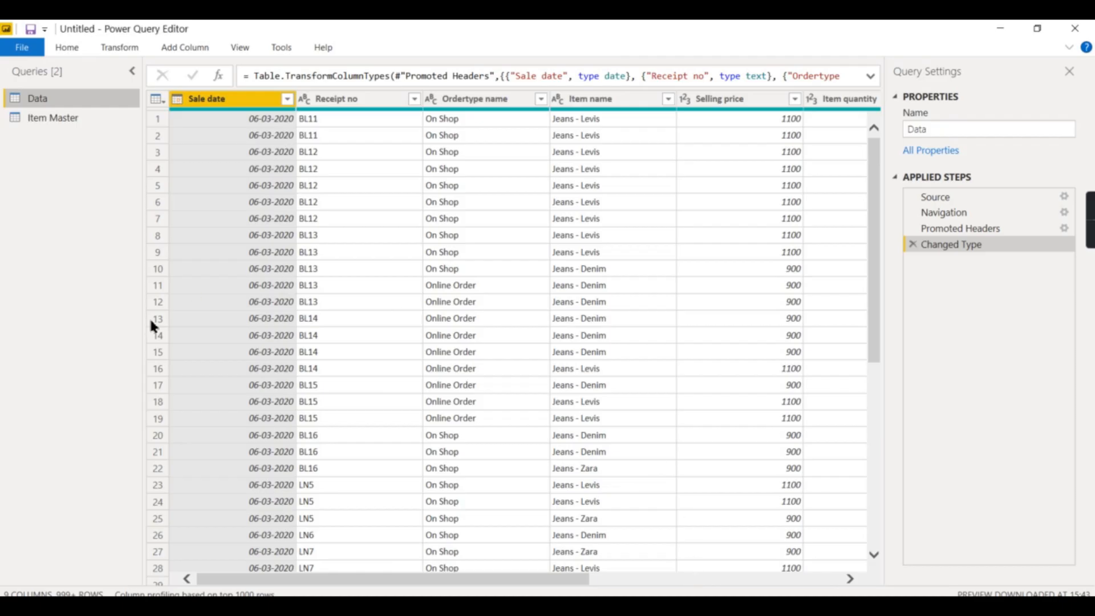
left_click(20, 116)
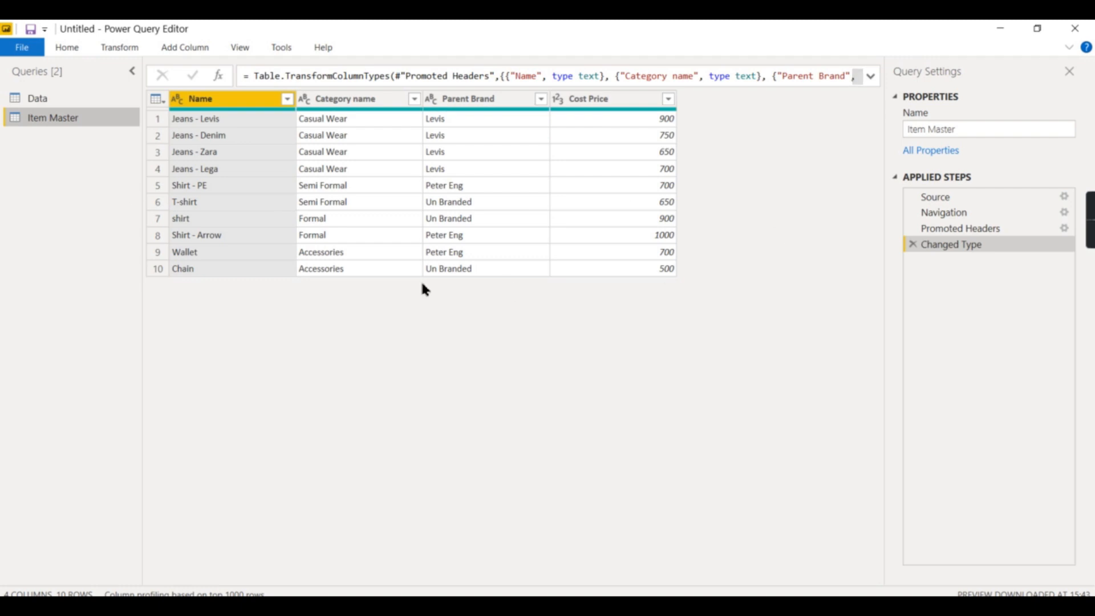
Add a custom column to Item Master with the formula if [Cost Price] > 600 then "Expensive" else "Economical"
right_click(640, 104)
left_click(854, 217)
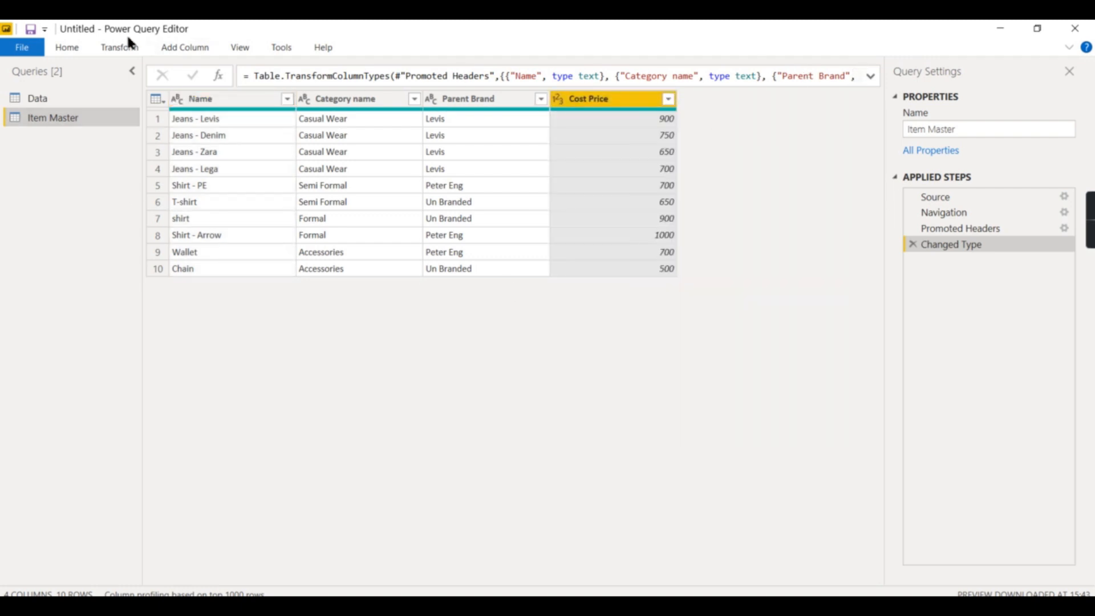
left_click(66, 50)
left_click(184, 47)
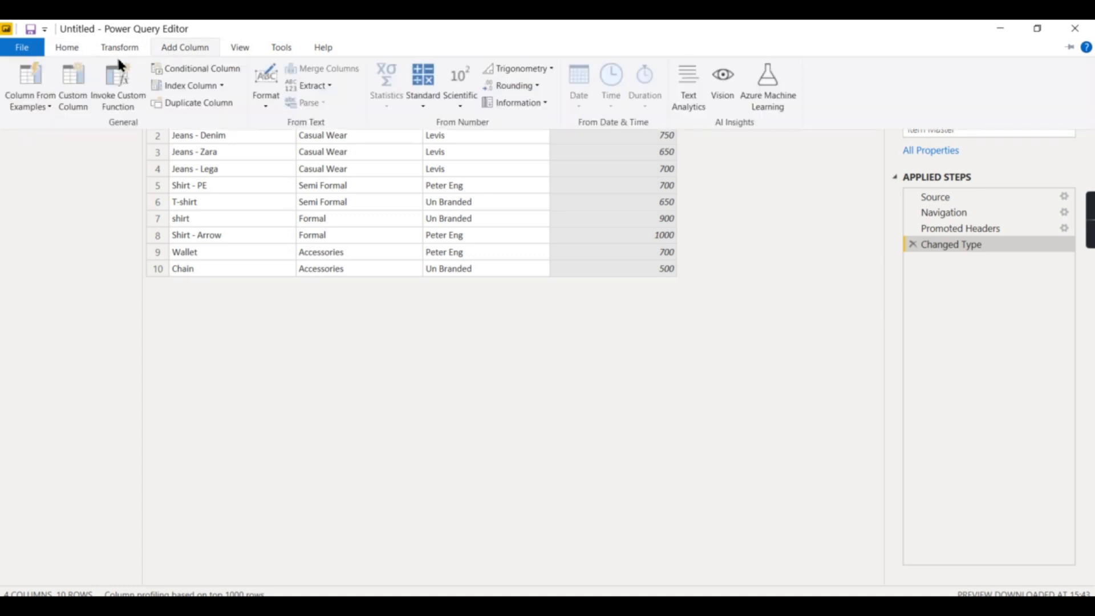
left_click(83, 86)
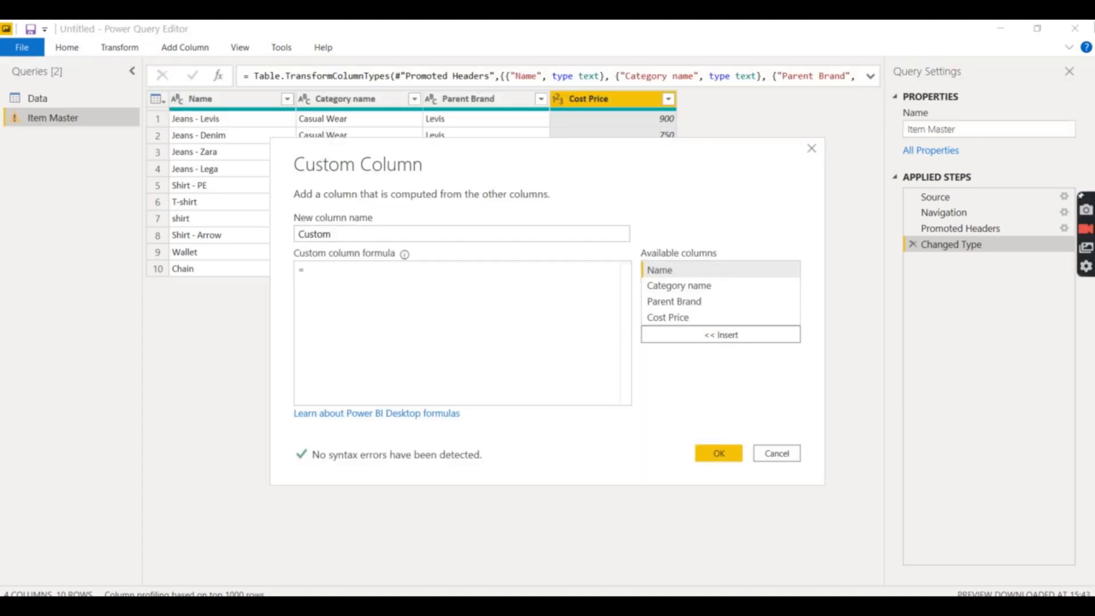
type("if")
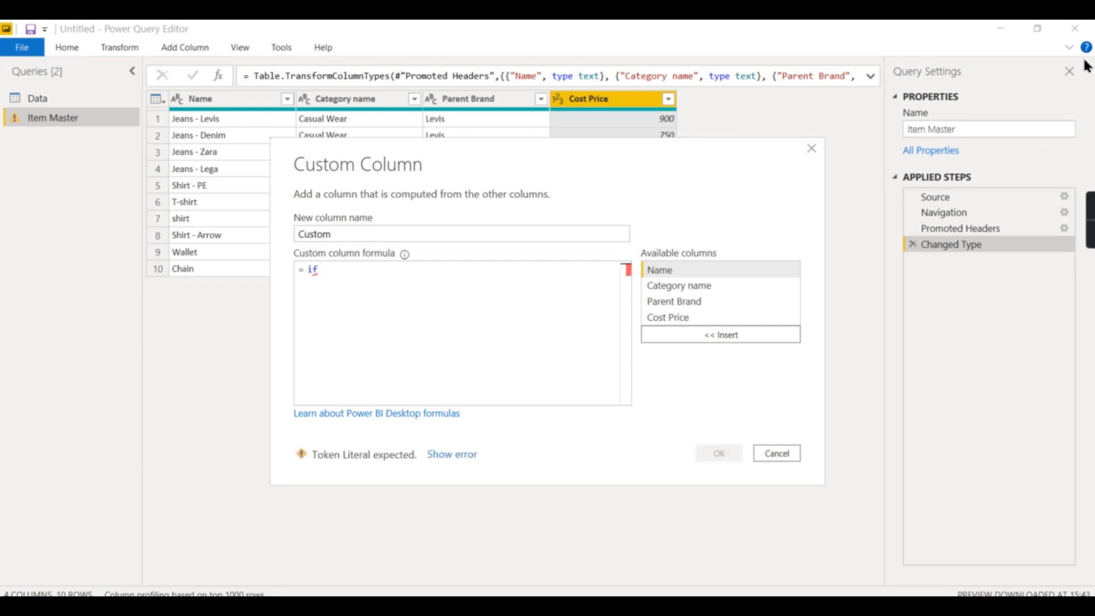
double_click(666, 317)
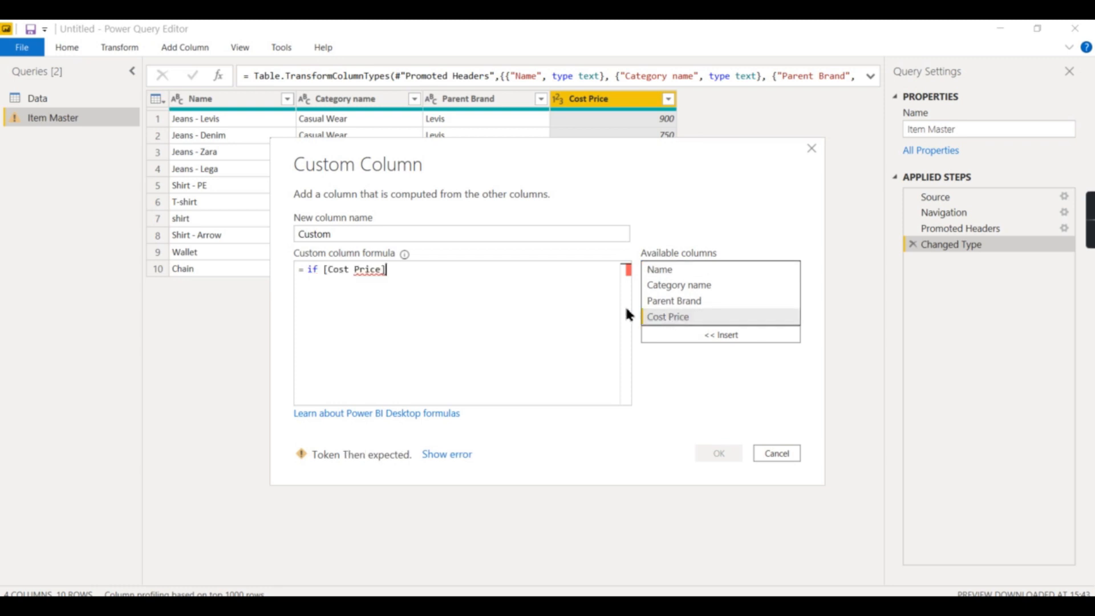
type("> ")
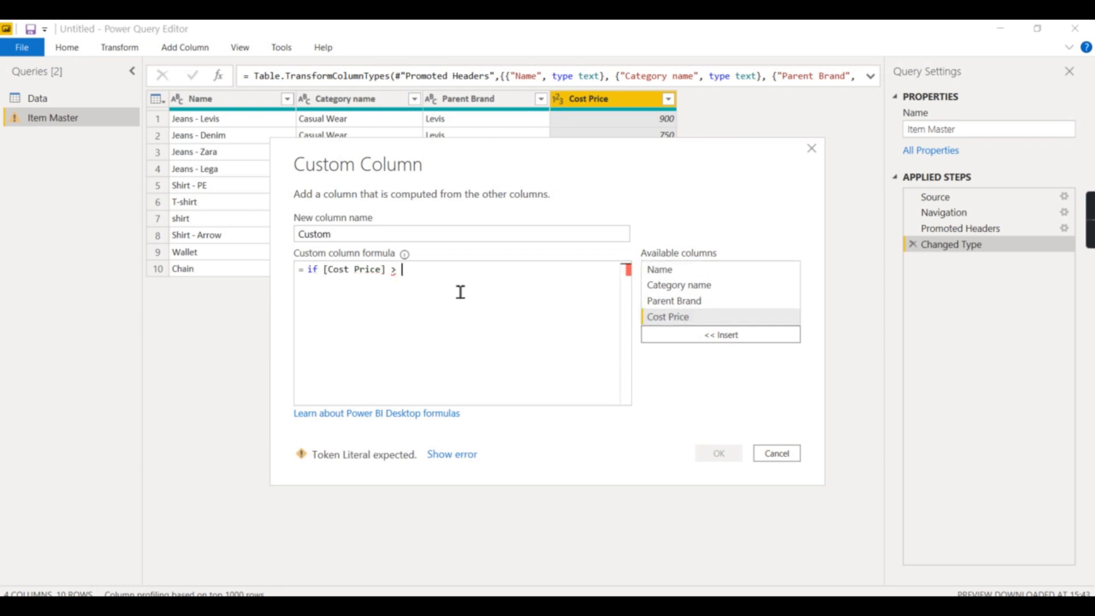
type("9")
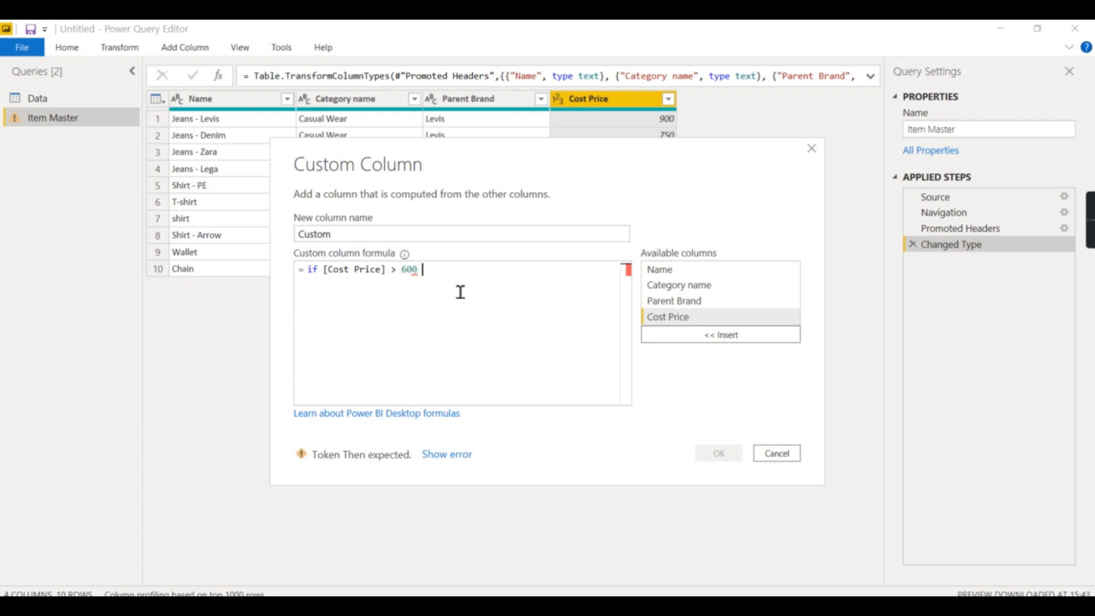
type("00 then")
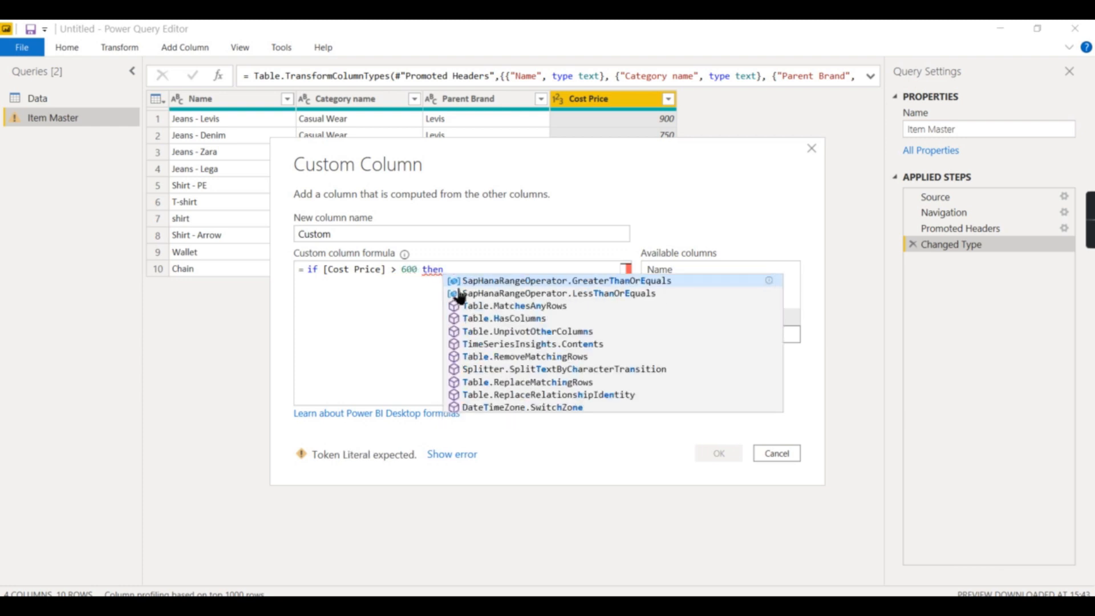
type(" \"Expensive")
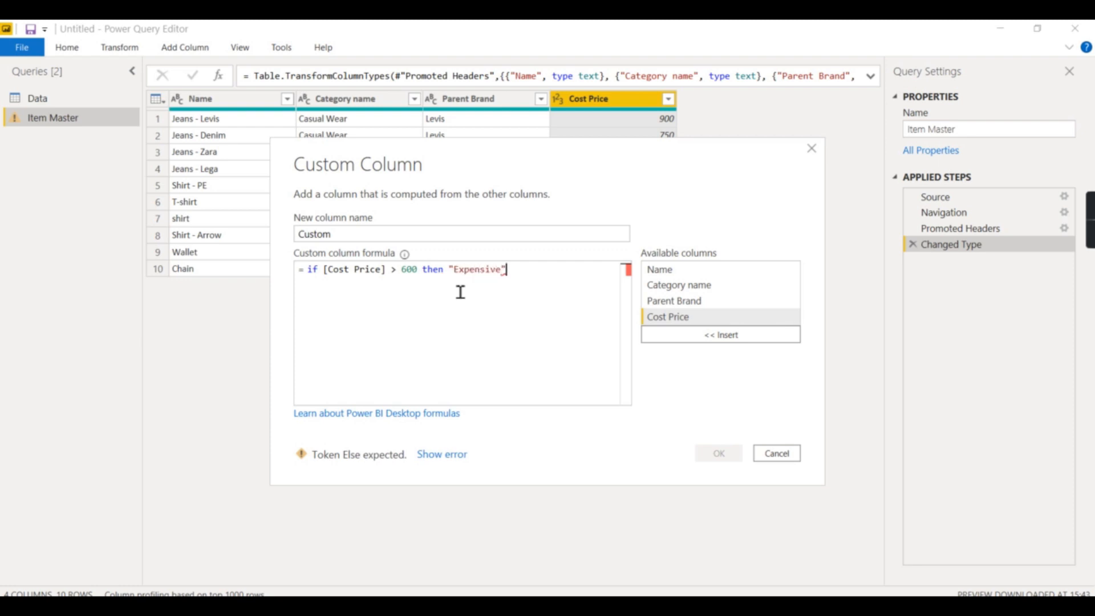
type("\" els")
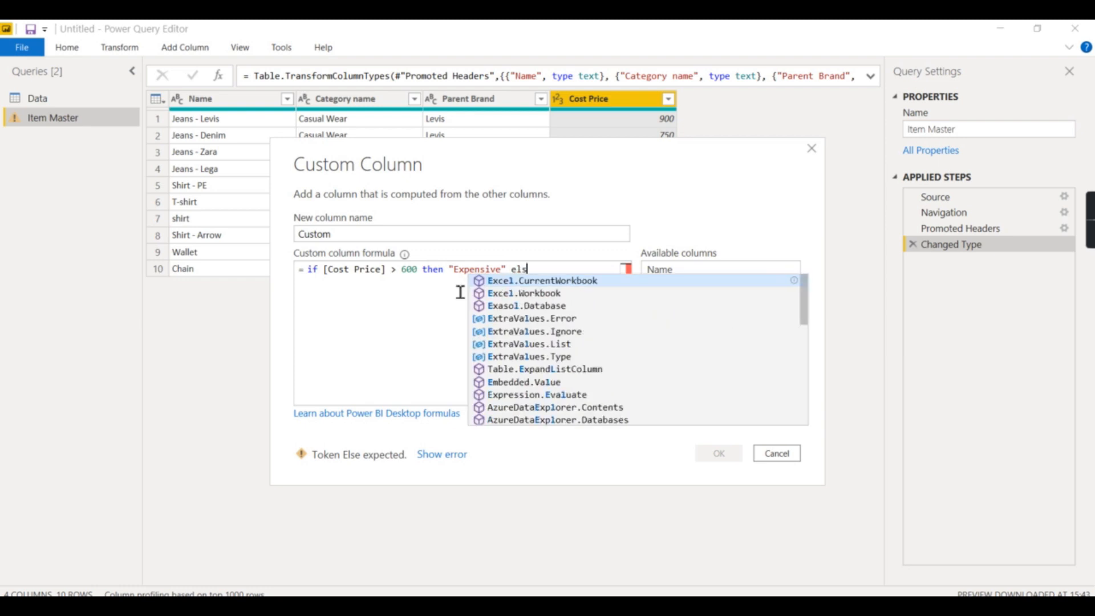
type("e \"")
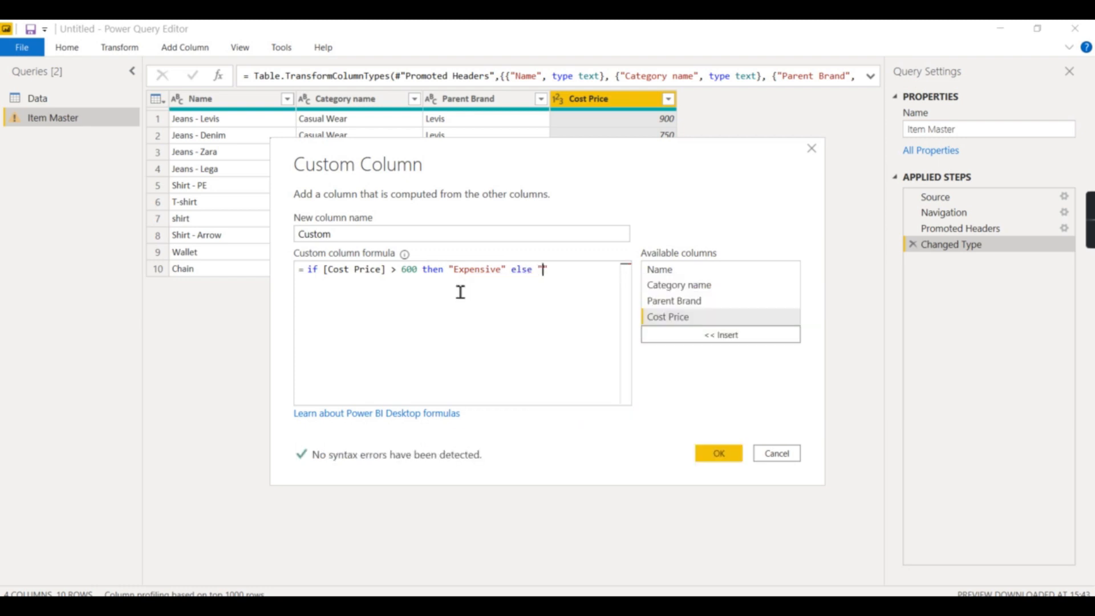
type("Economical\"")
left_click(714, 457)
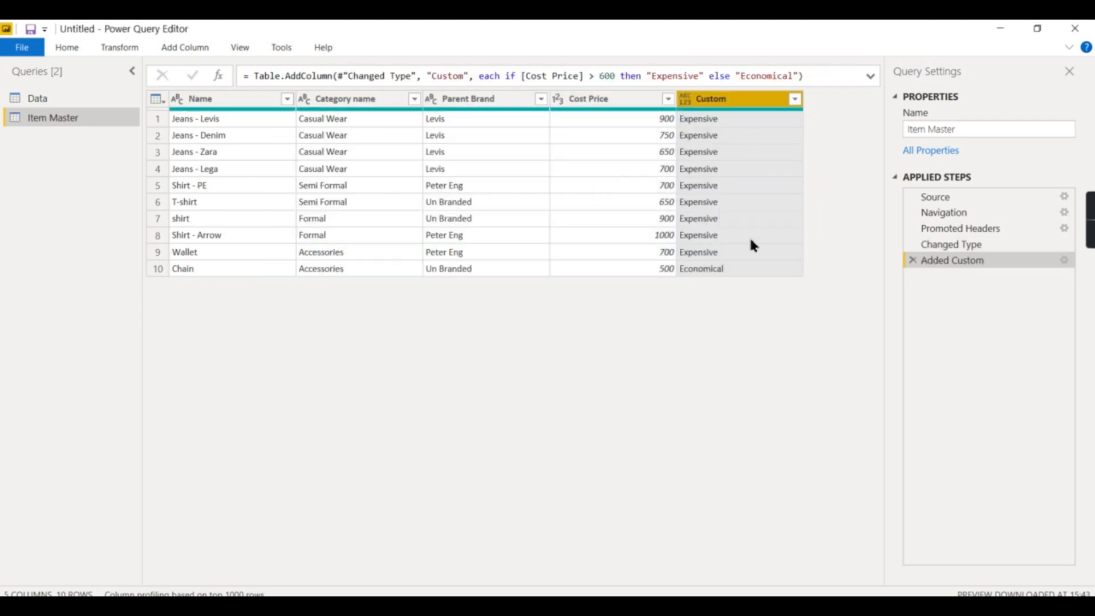
Rename the new Custom column to Prod Class
double_click(726, 101)
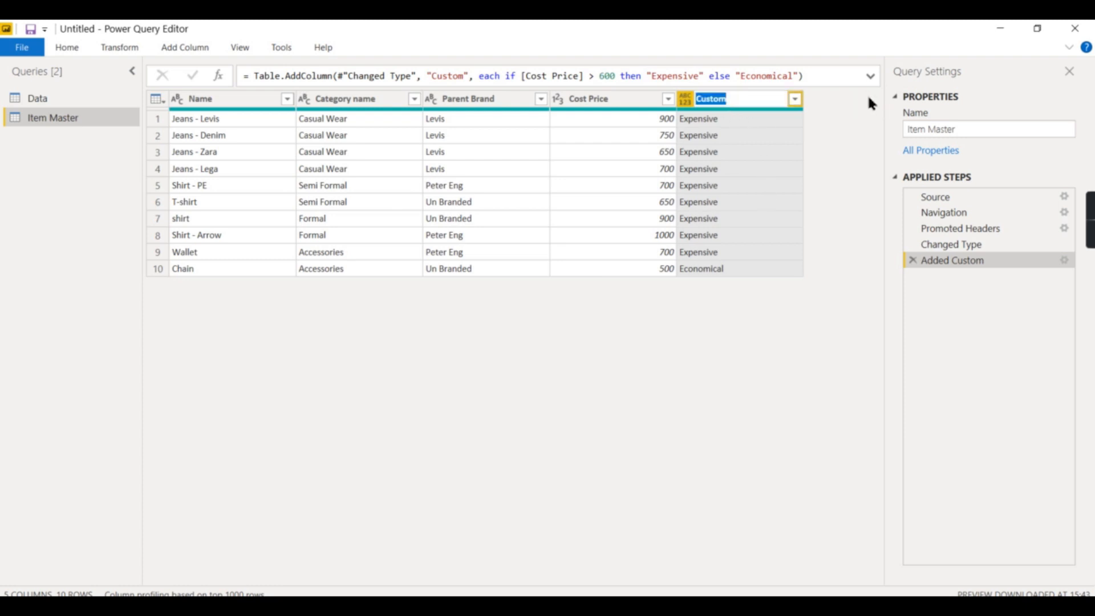
type("Prod")
type(" calss")
left_click_drag(721, 101, 762, 103)
key("BackSpace")
key("BackSpace")
type("Class")
left_click(786, 387)
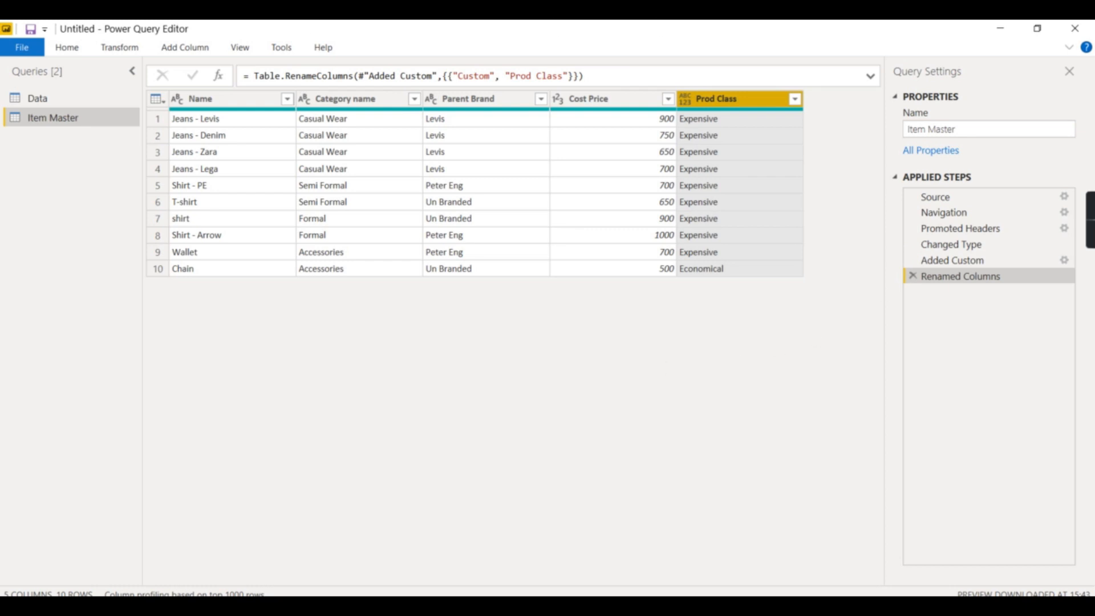
left_click(652, 563)
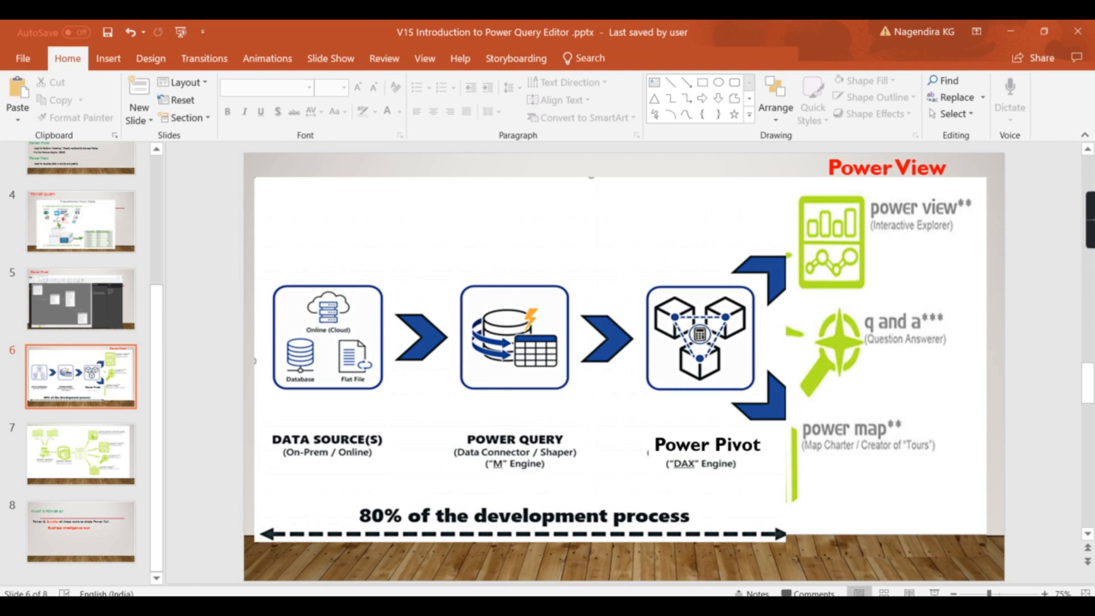
left_click(652, 570)
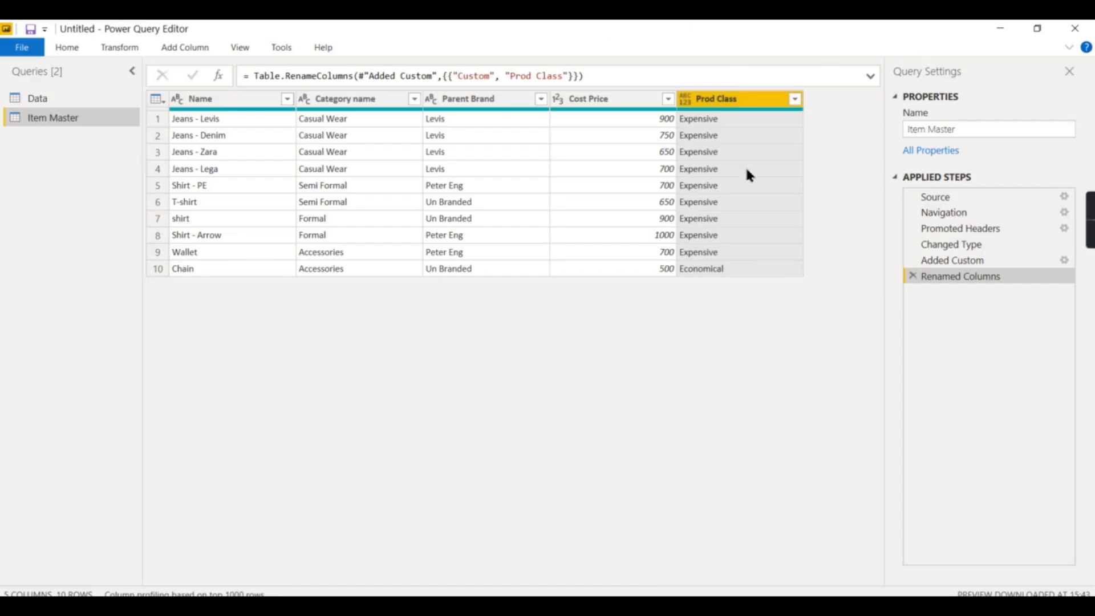
Add a conditional column: if Cost Price is greater than 600 then Exp, else Eco
left_click(171, 48)
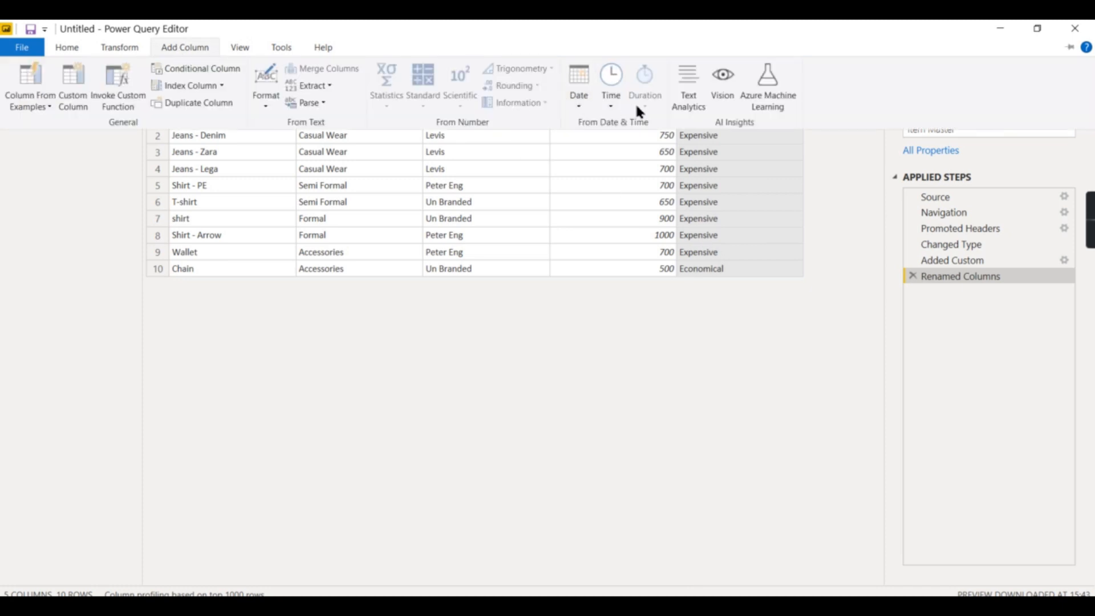
left_click(1069, 47)
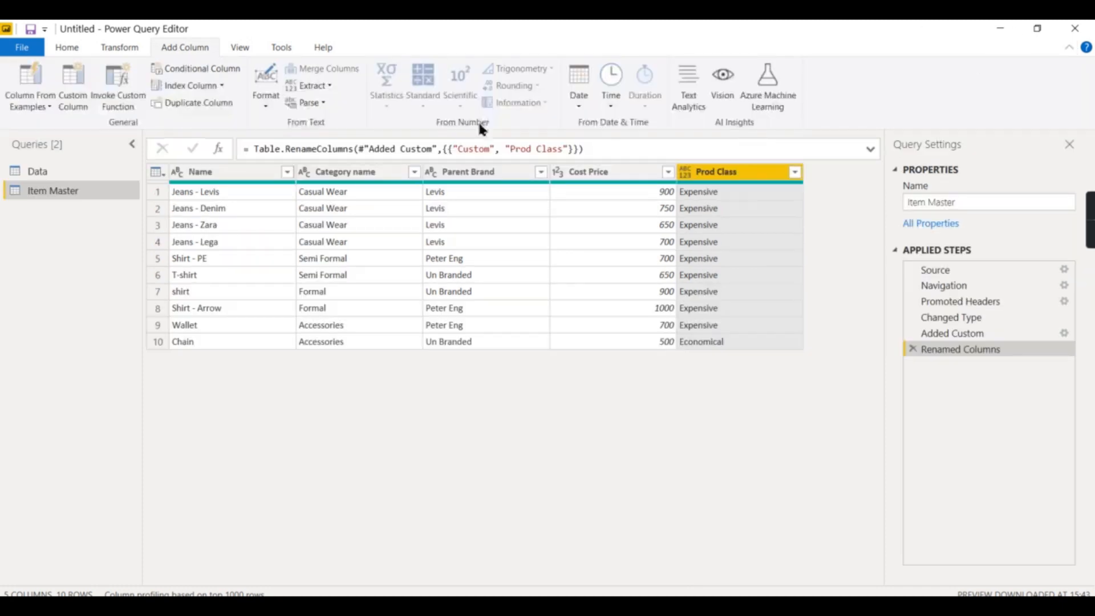
left_click(193, 70)
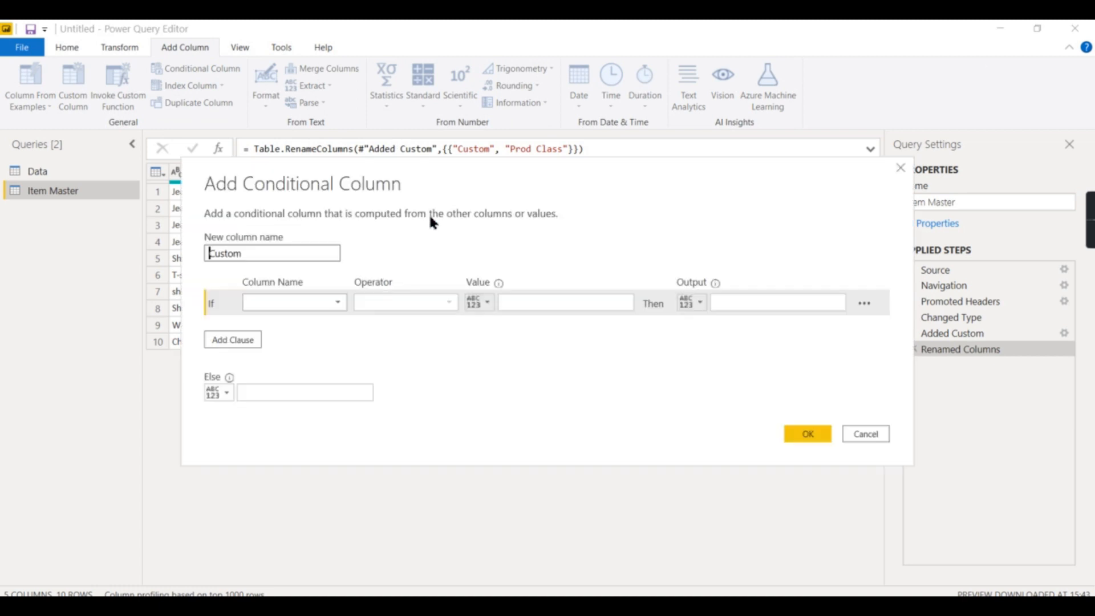
left_click(323, 303)
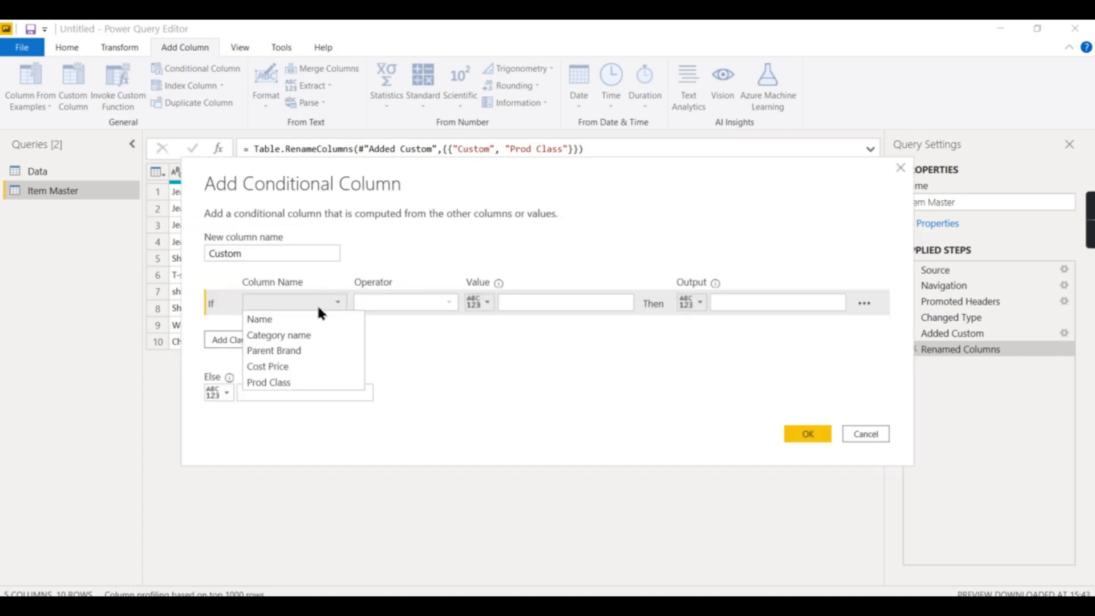
left_click(297, 366)
left_click(450, 301)
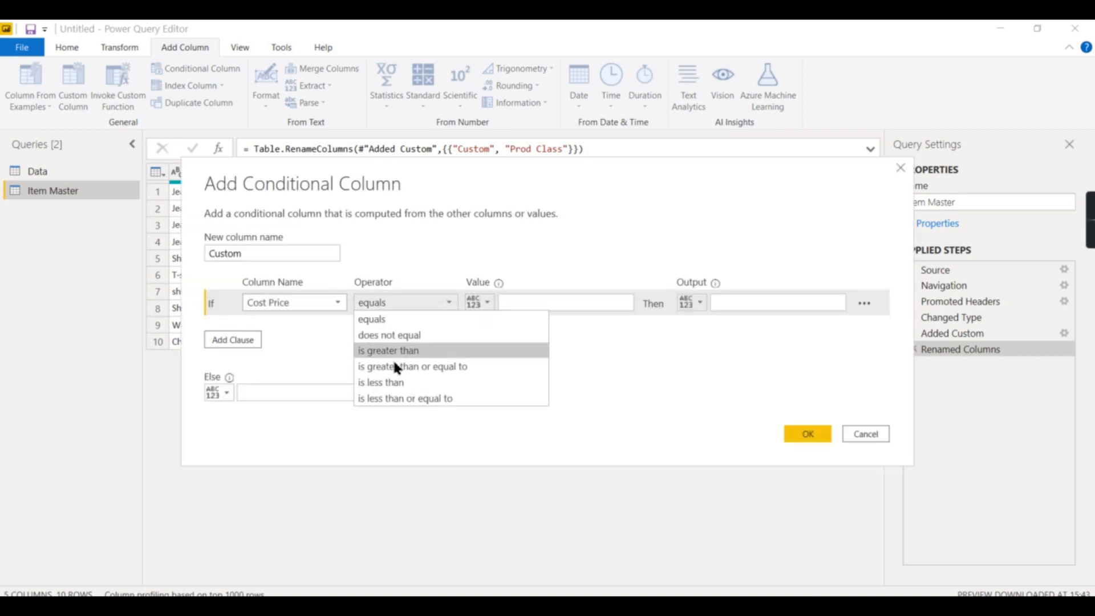
left_click(393, 350)
left_click(544, 304)
type("600")
left_click(804, 306)
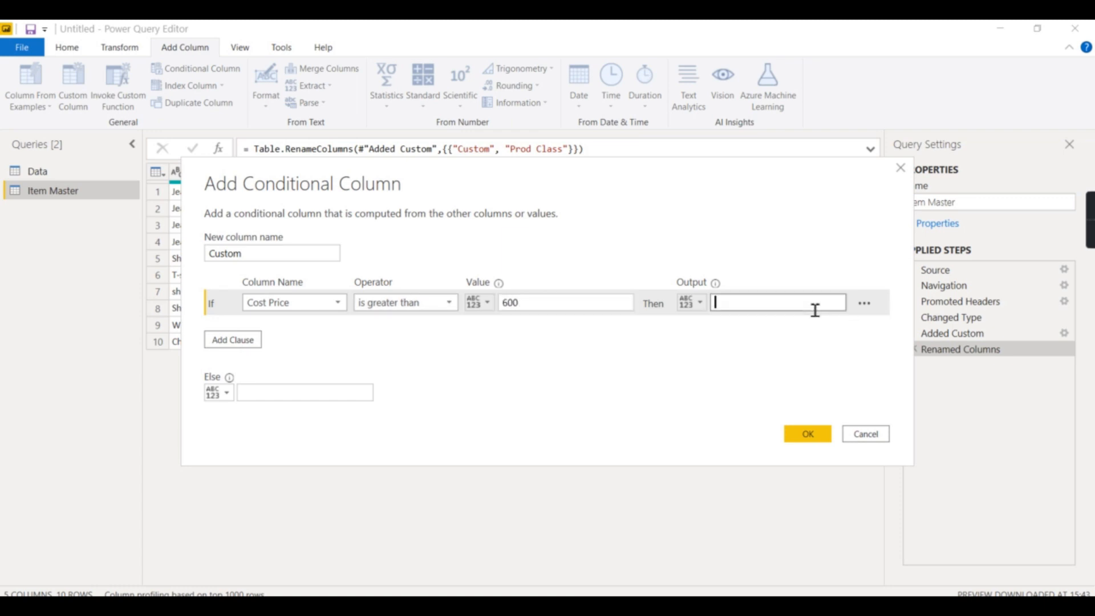
type("Eco")
left_click(361, 393)
left_click_drag(764, 302, 680, 307)
type("Exp")
left_click(370, 392)
type("Ec")
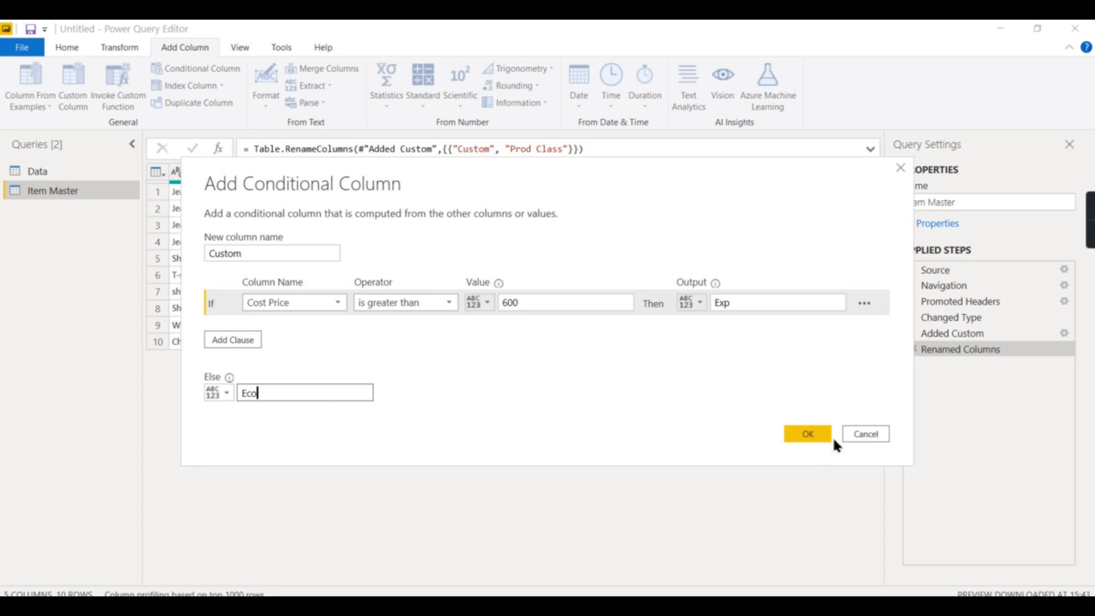
left_click(809, 439)
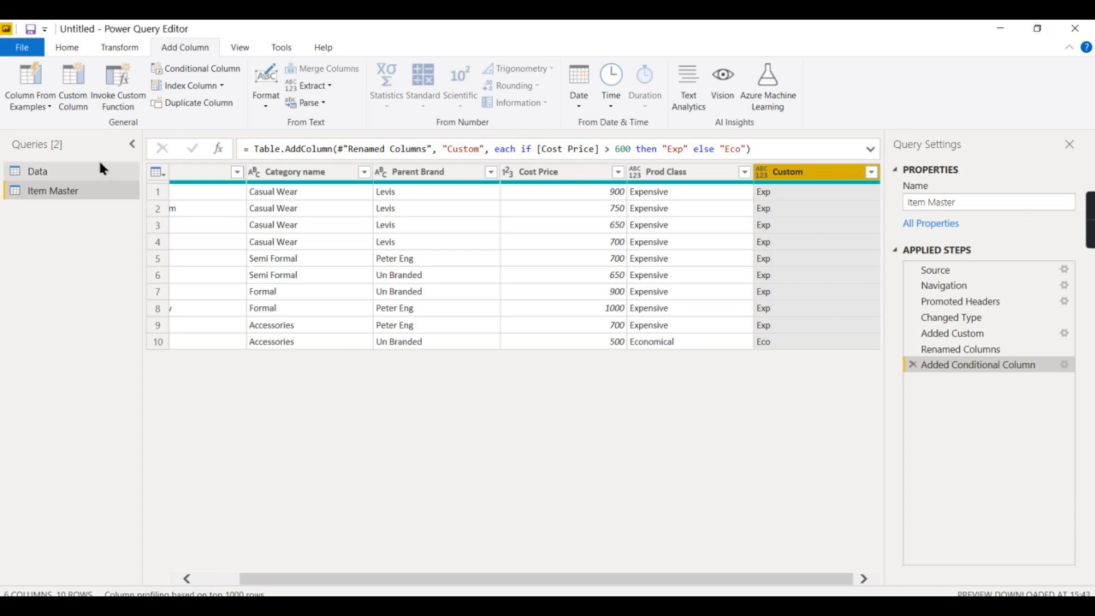
Close and apply the query changes and return to the Power BI report
left_click(57, 47)
left_click(20, 102)
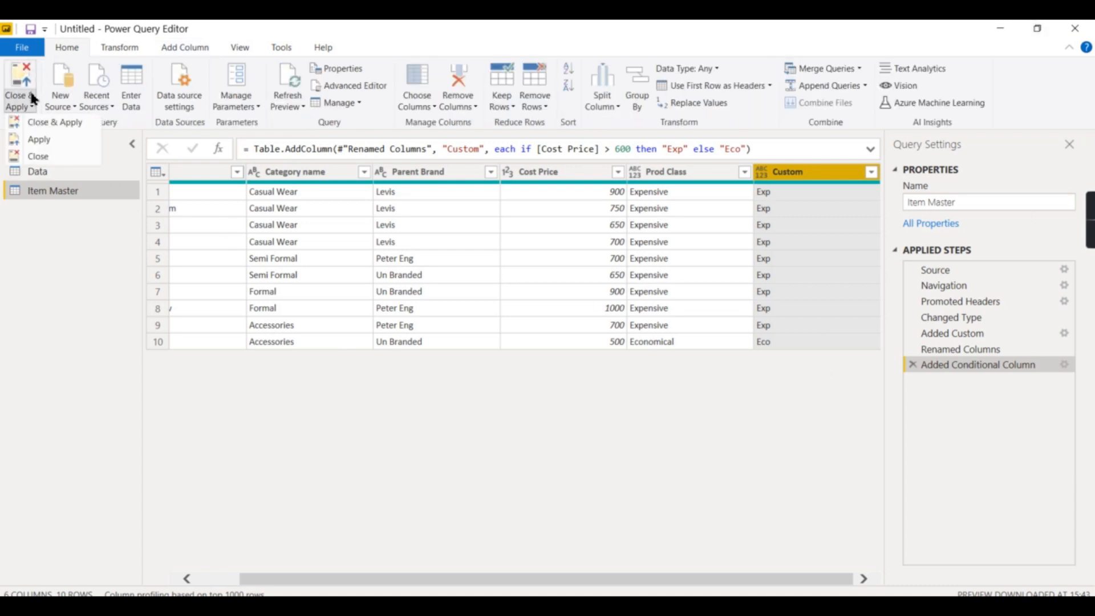
left_click(29, 124)
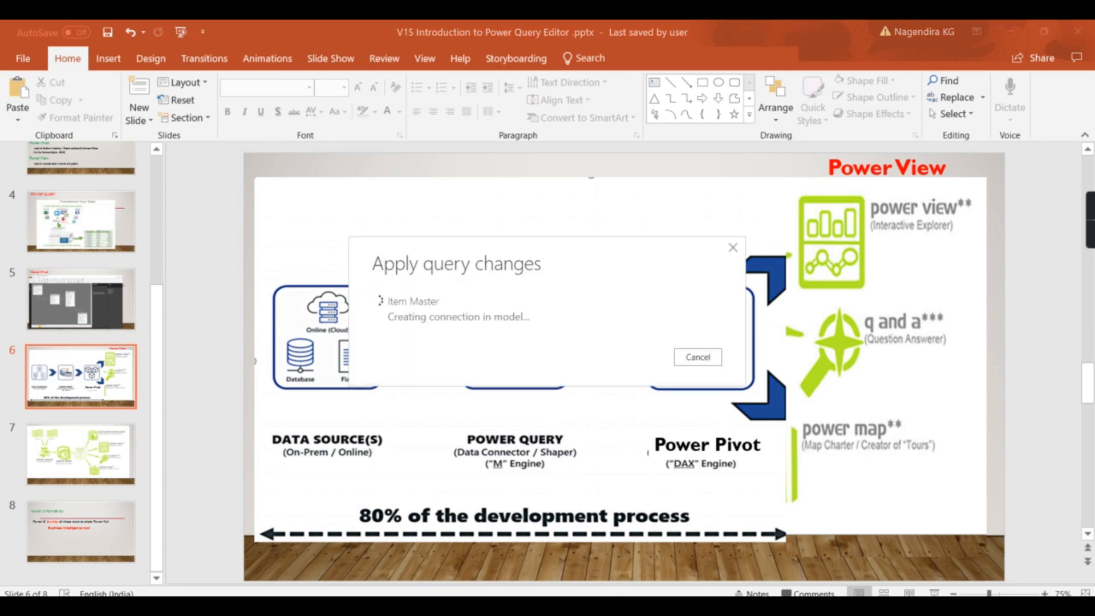
left_click(605, 604)
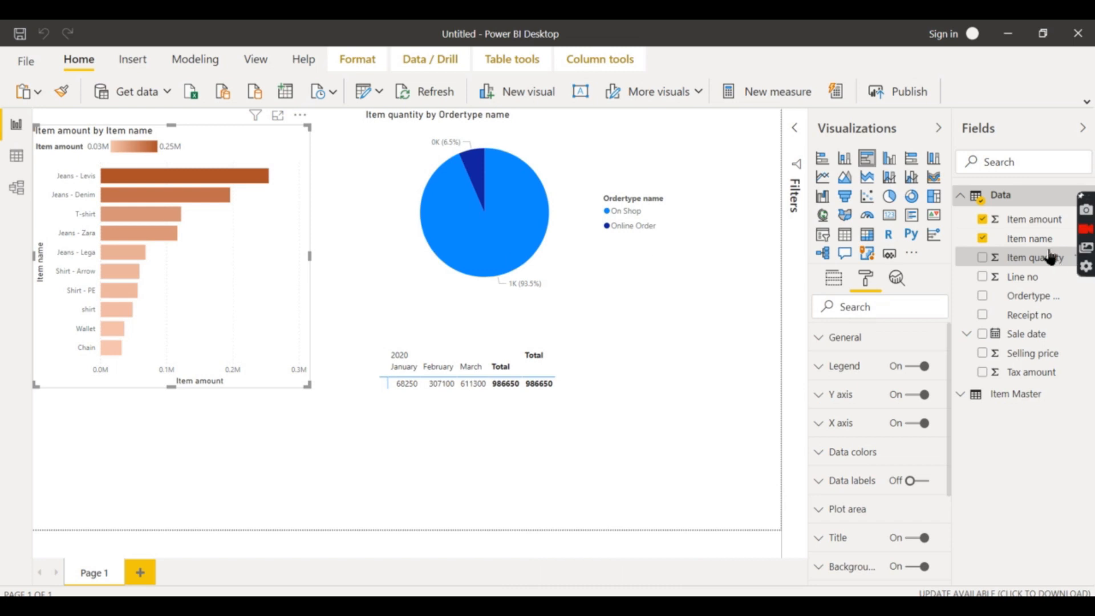
Examine the Item Master fields, including Prod Class, and its table data in data view
left_click(971, 195)
left_click(969, 216)
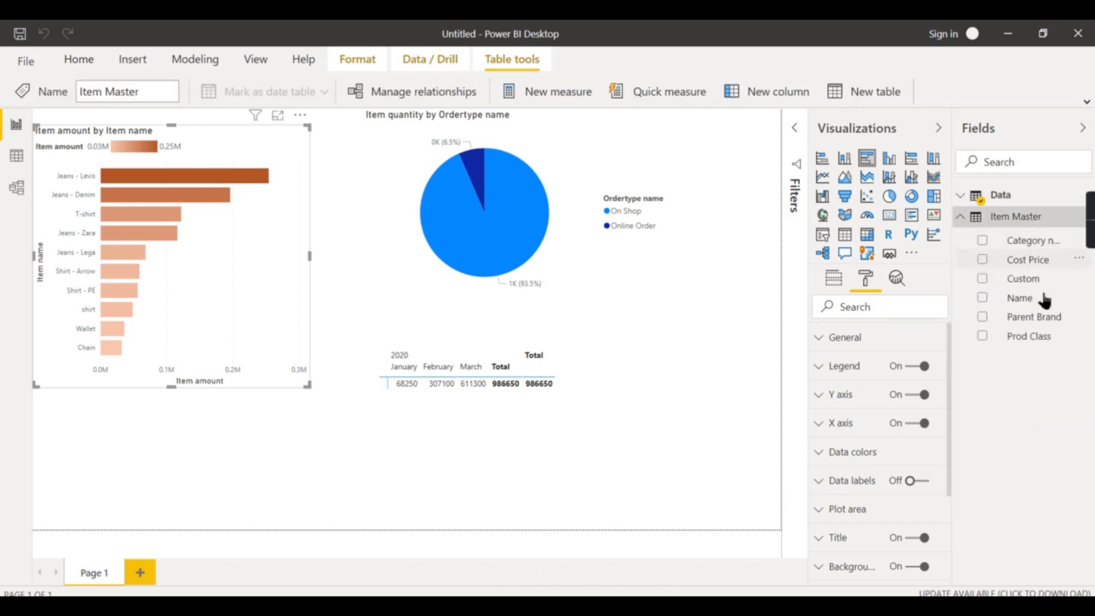
left_click(1029, 337)
left_click(16, 155)
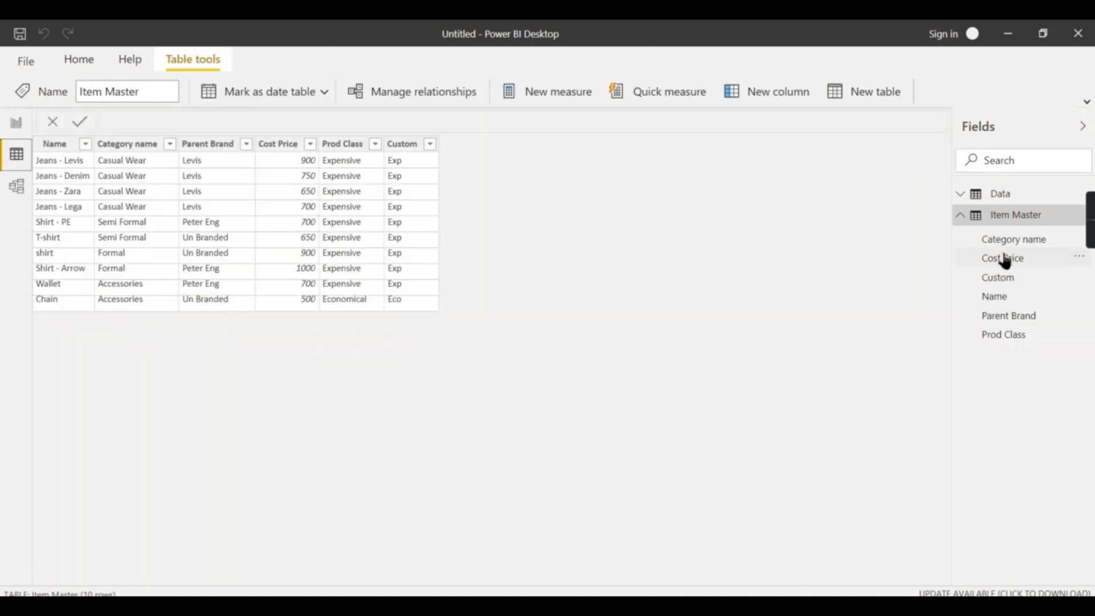
left_click(16, 123)
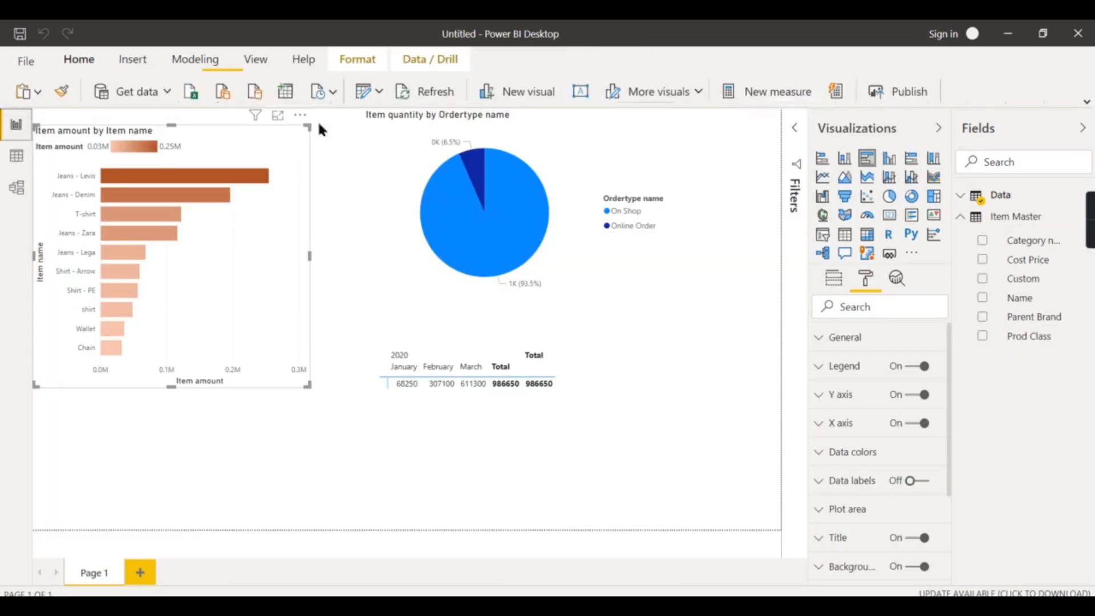
left_click(451, 147)
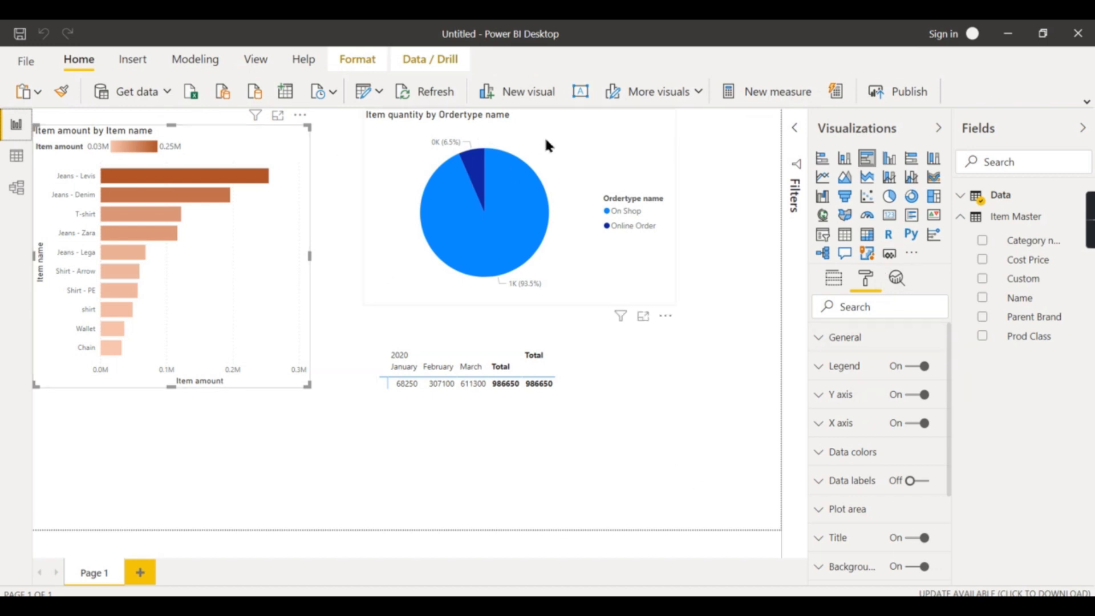
left_click(697, 272)
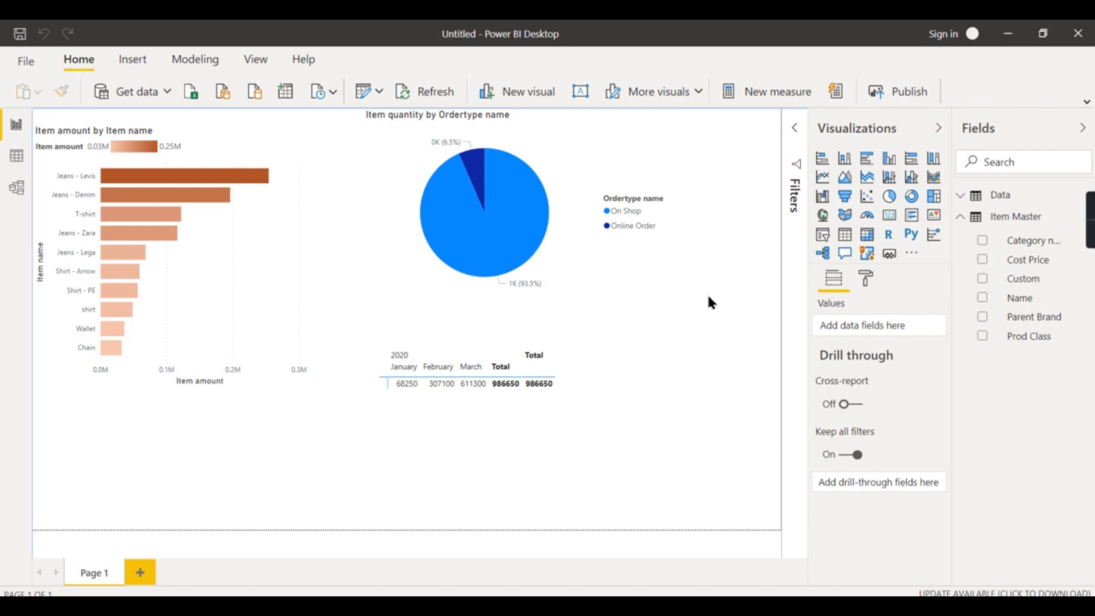
mouse_move(608, 295)
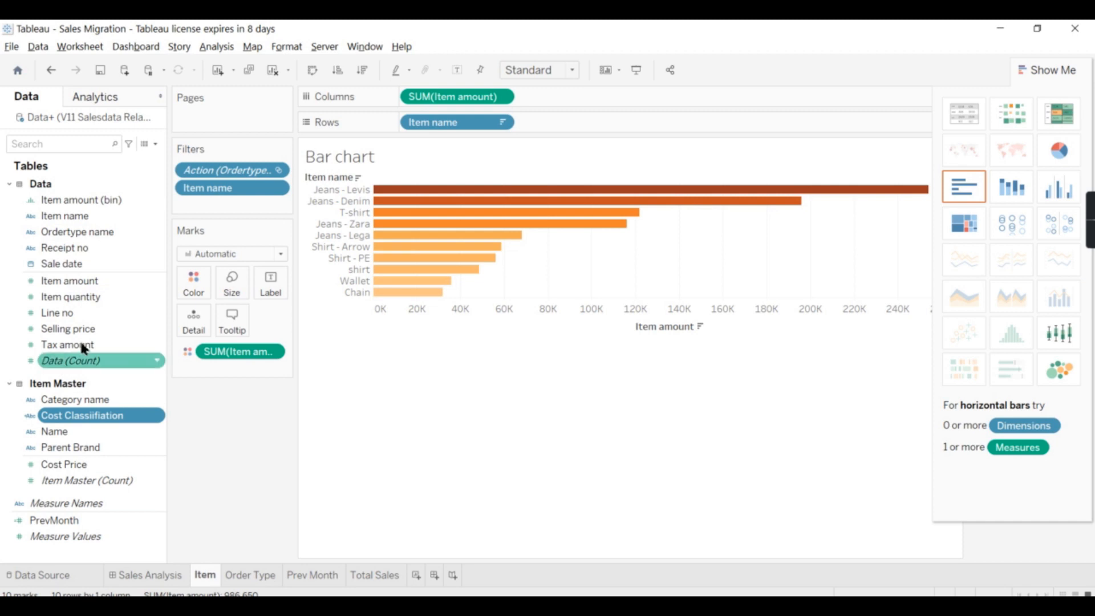
Switch to Tableau and create a calculated field on Item amount with the formula max([Item amount])
right_click(41, 184)
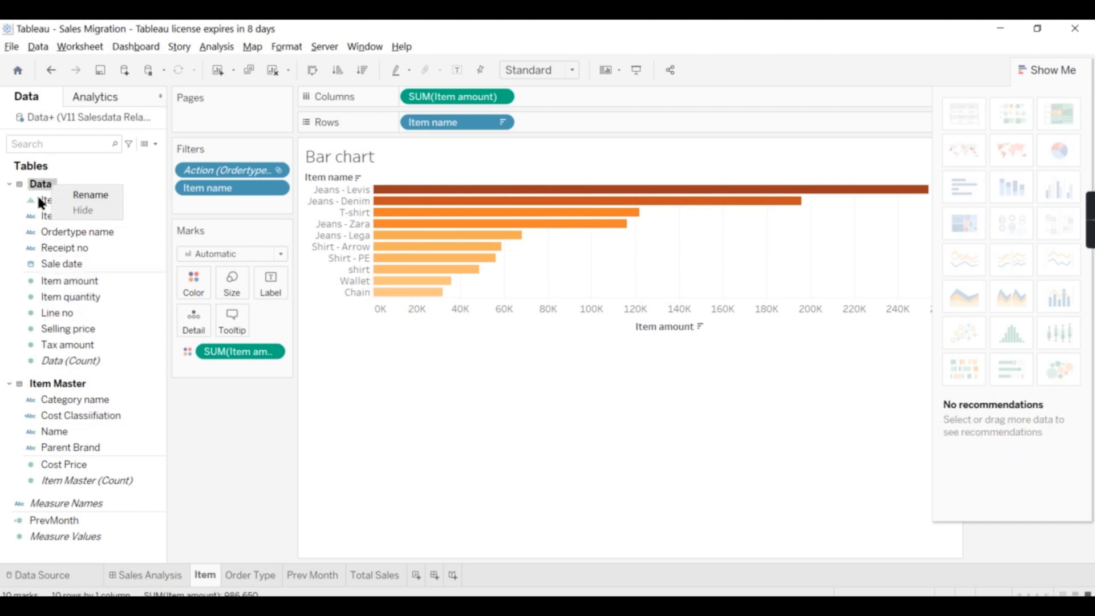
left_click(56, 281)
right_click(56, 281)
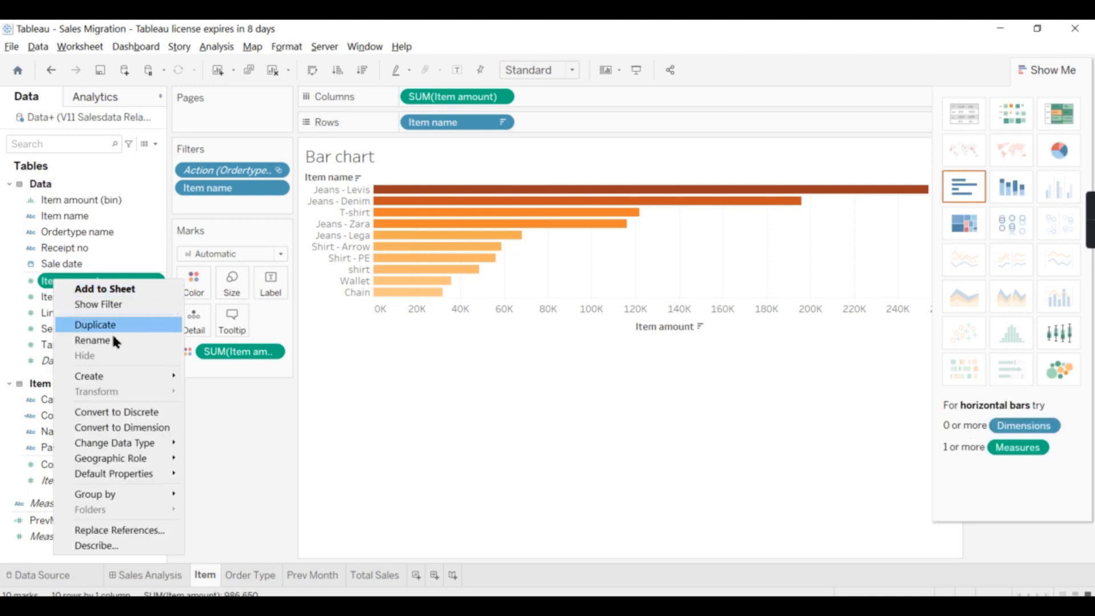
mouse_move(110, 376)
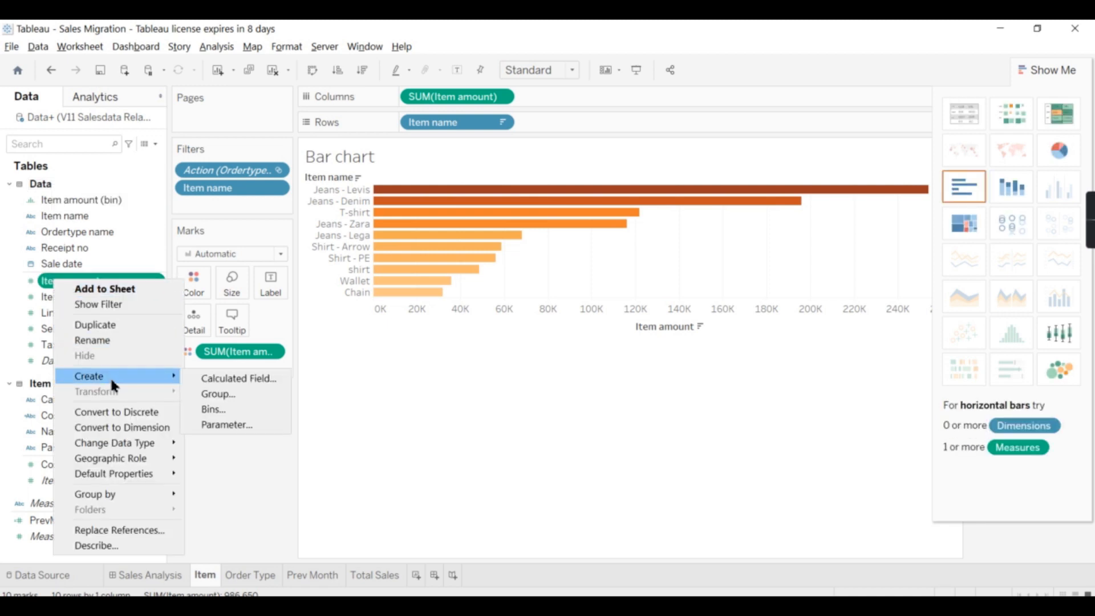
left_click(234, 378)
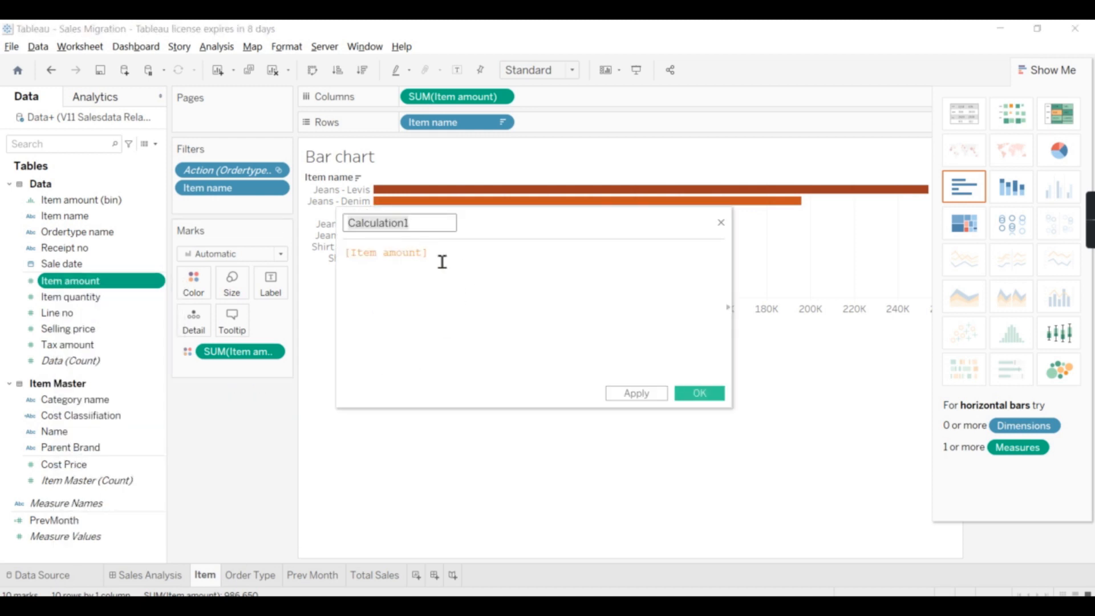
type("max")
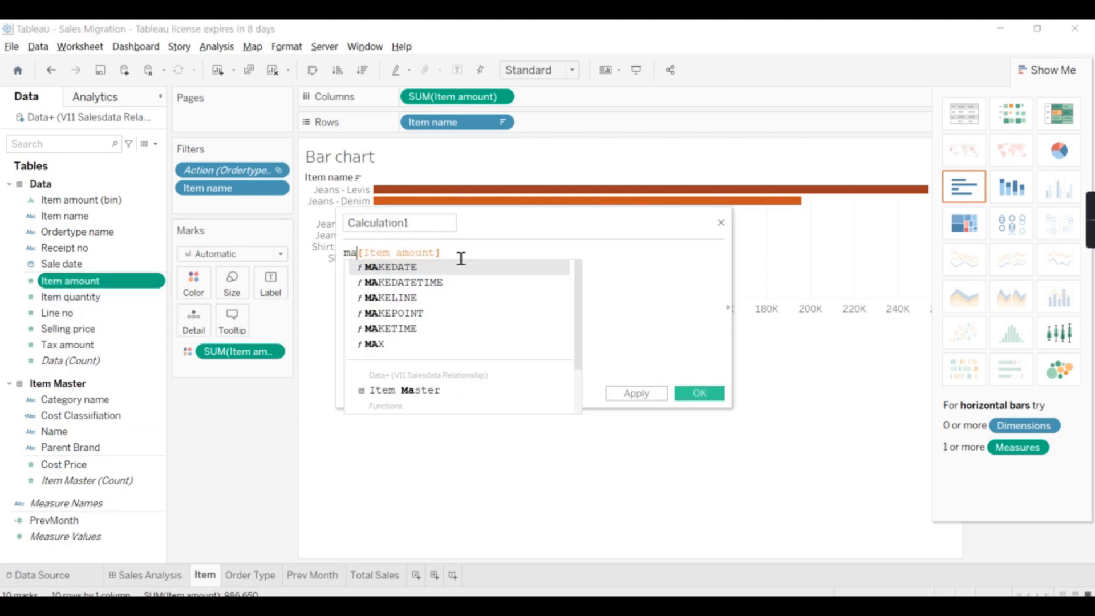
type("(")
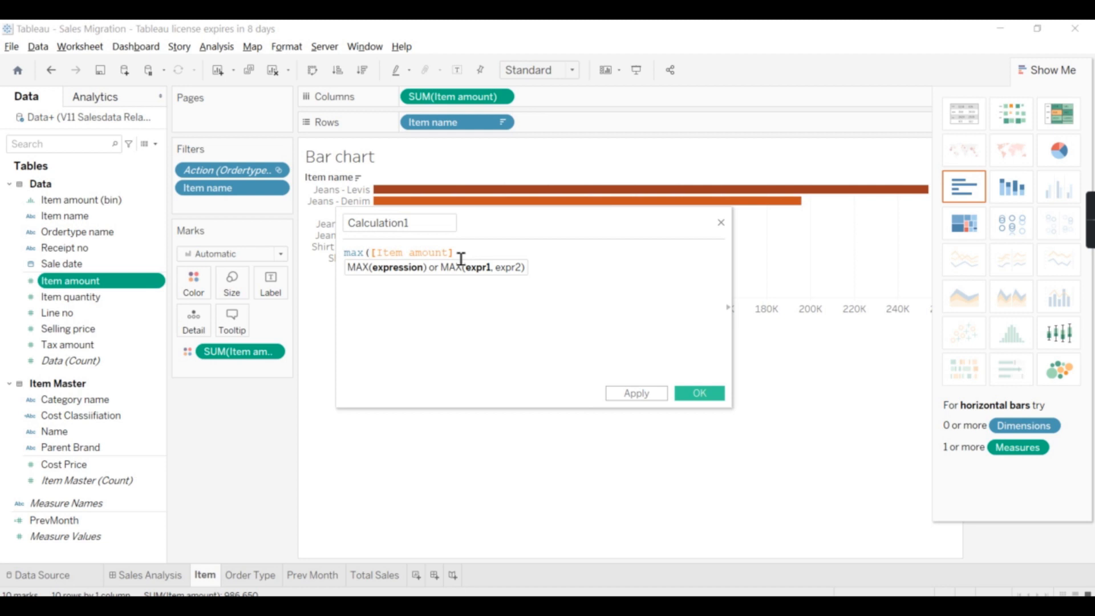
type(")")
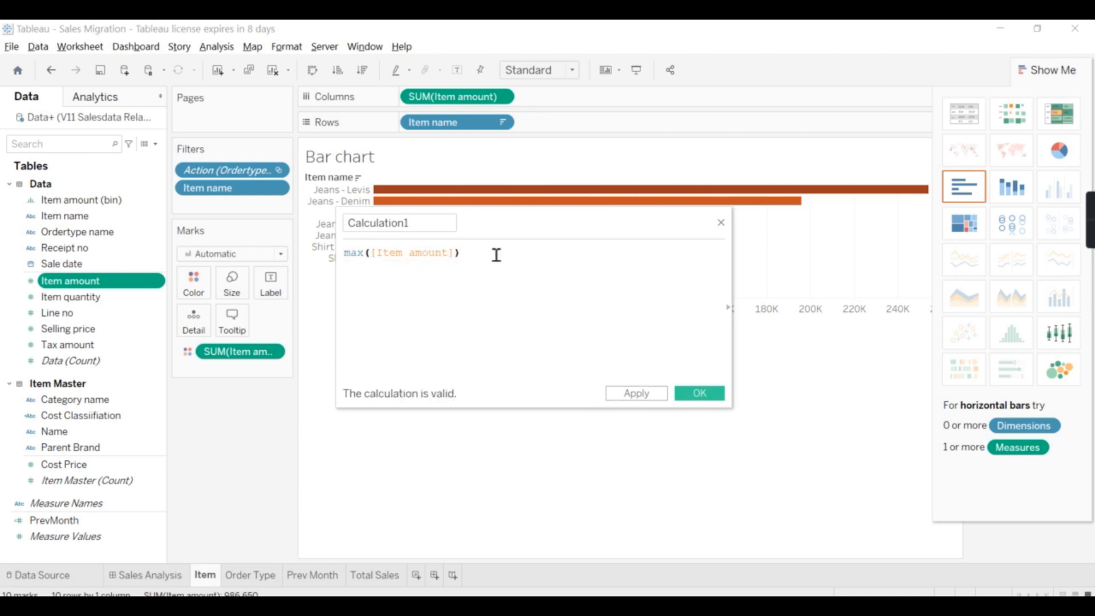
double_click(363, 257)
left_click(515, 262)
left_click(699, 393)
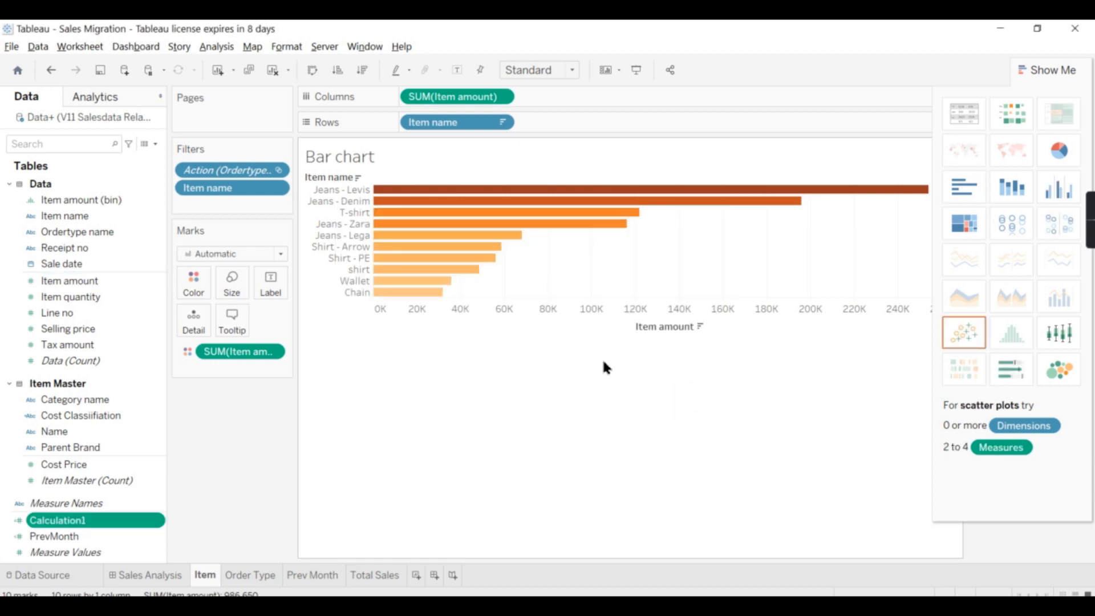
Add the calculated field to the columns and rename it MxItemAmount
double_click(80, 520)
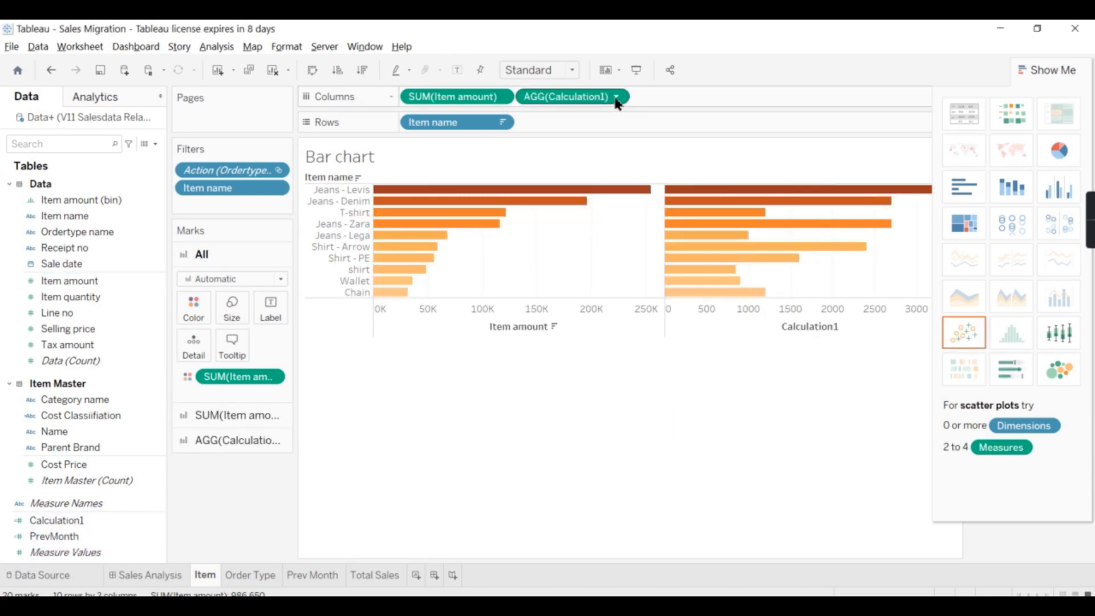
right_click(77, 520)
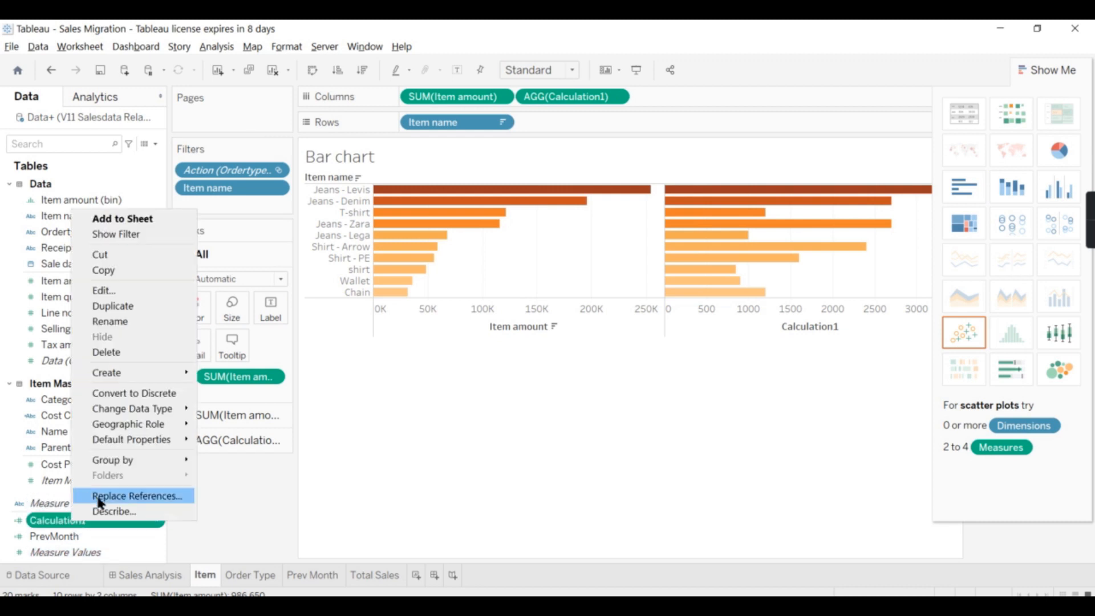
left_click(135, 290)
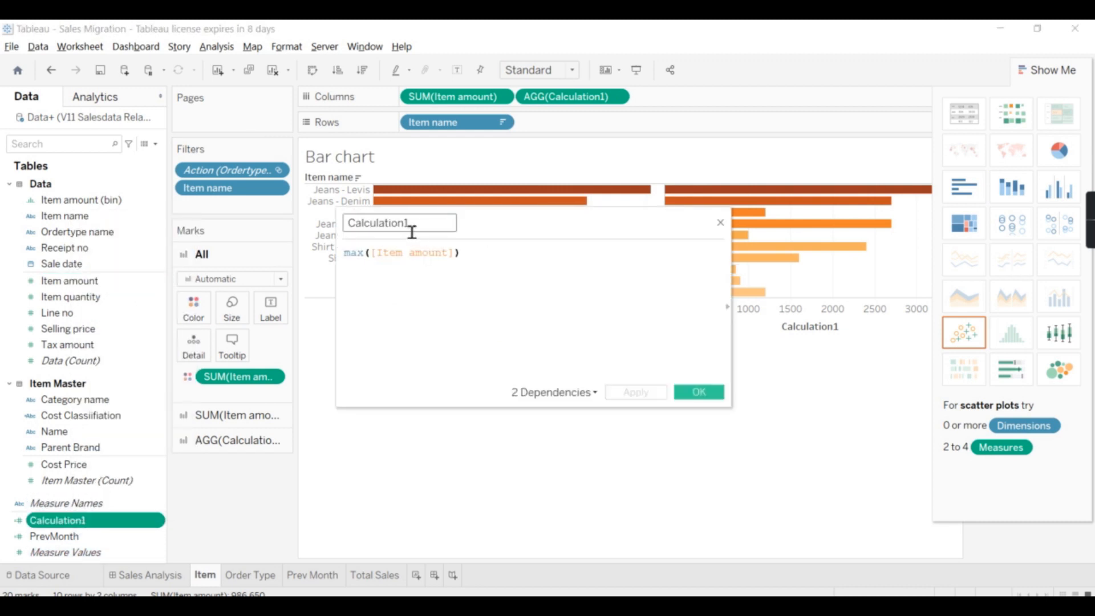
type("Mx")
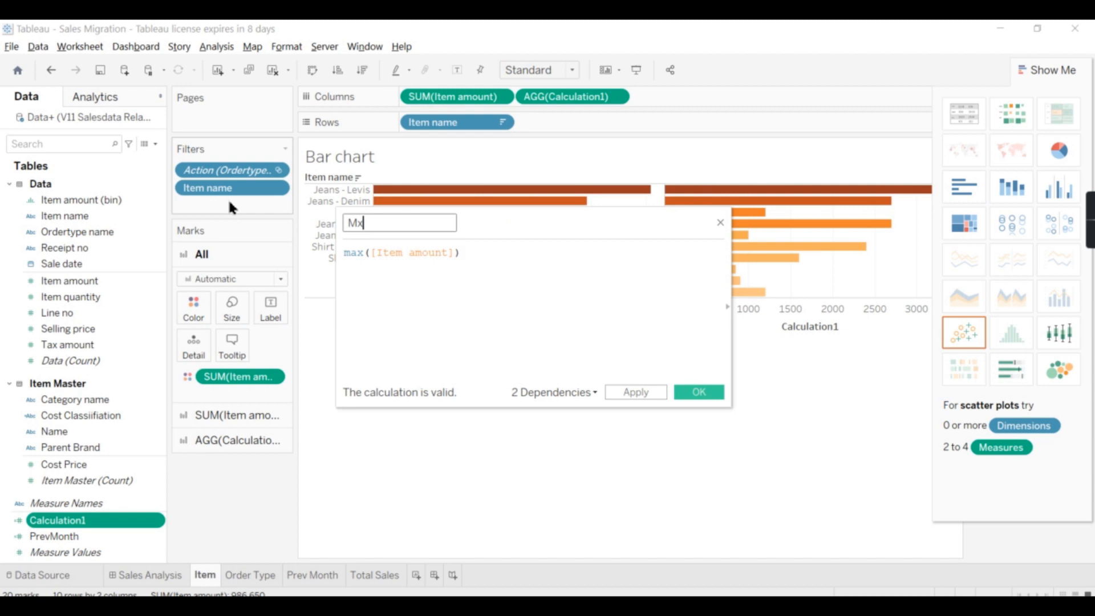
type("ItemAmount")
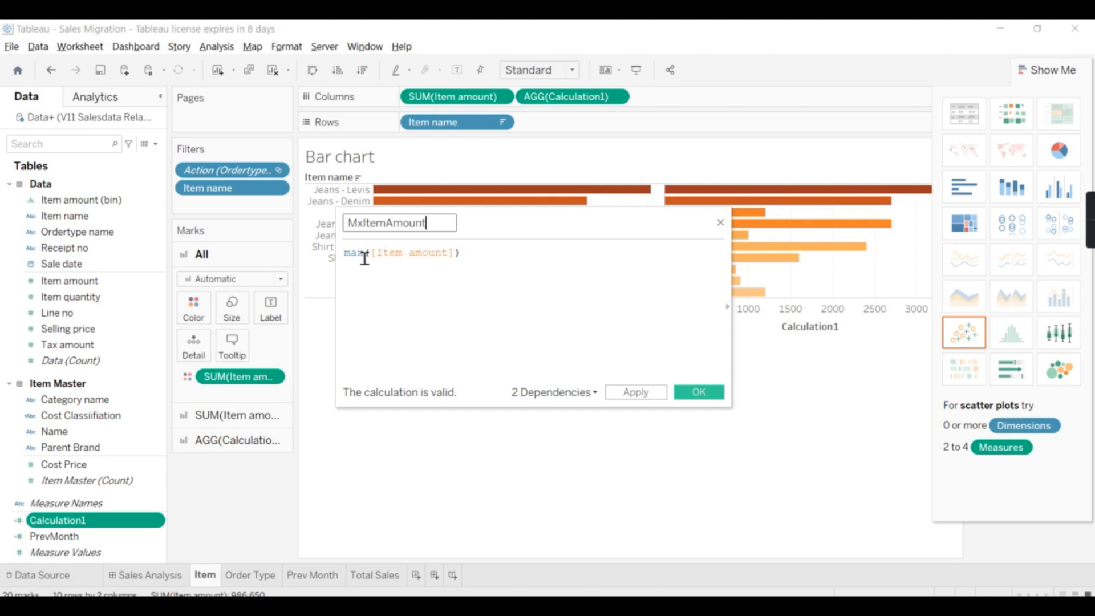
left_click(710, 396)
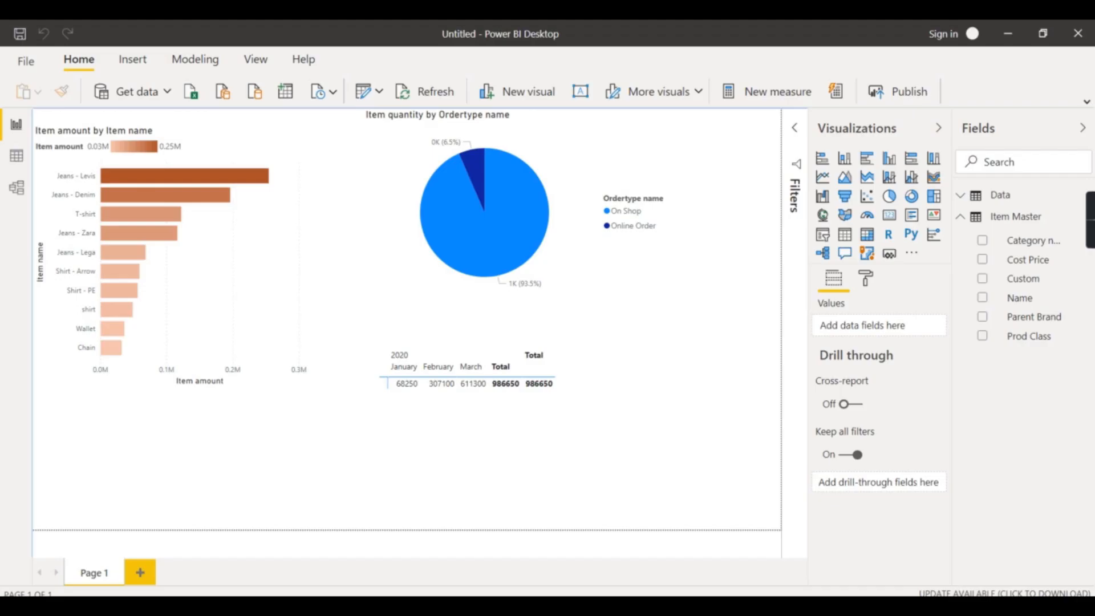
Back in Power BI, create a new measure in the Data table with the formula max(Data[Item amount])
right_click(998, 200)
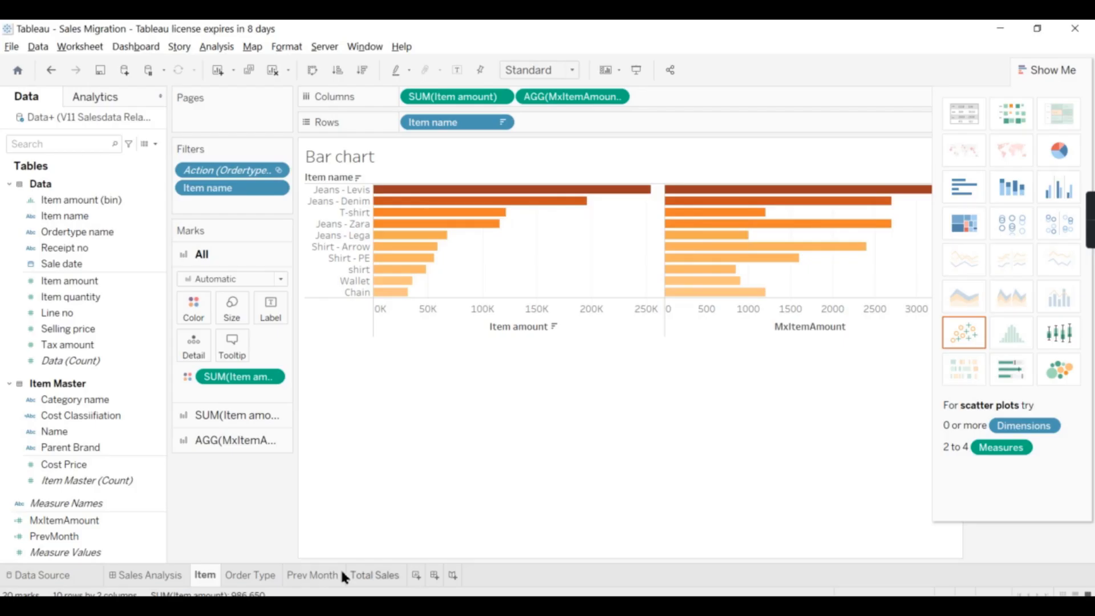
left_click(88, 428)
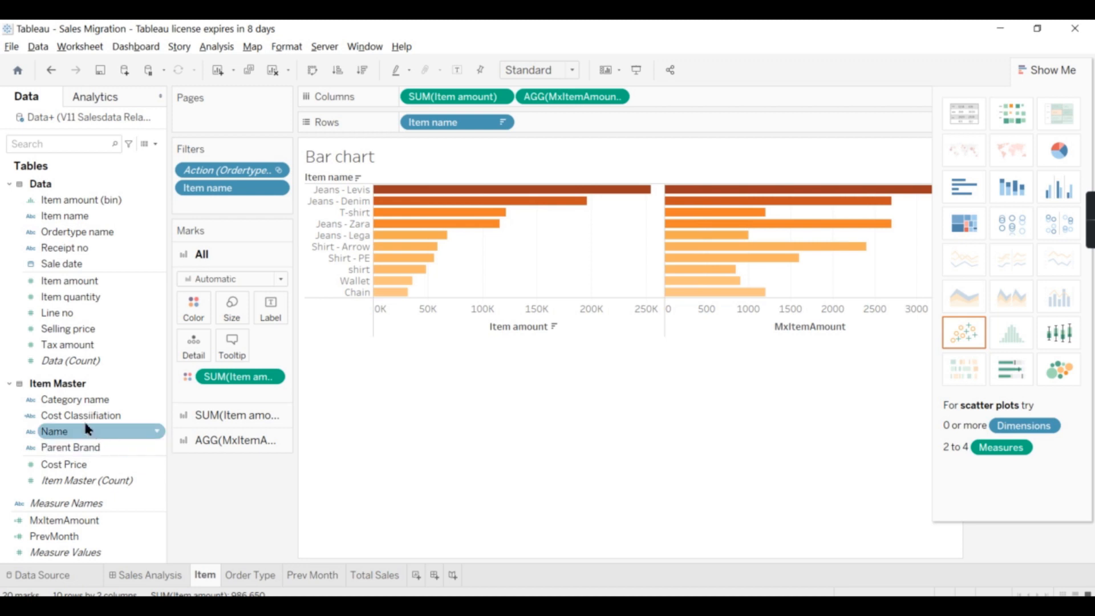
right_click(73, 285)
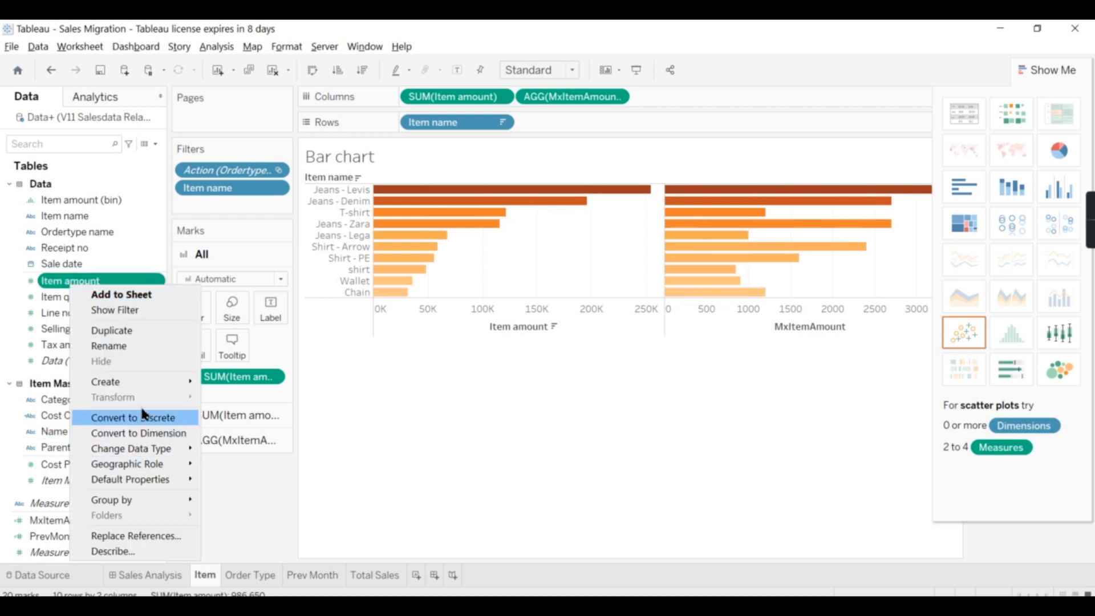
mouse_move(138, 385)
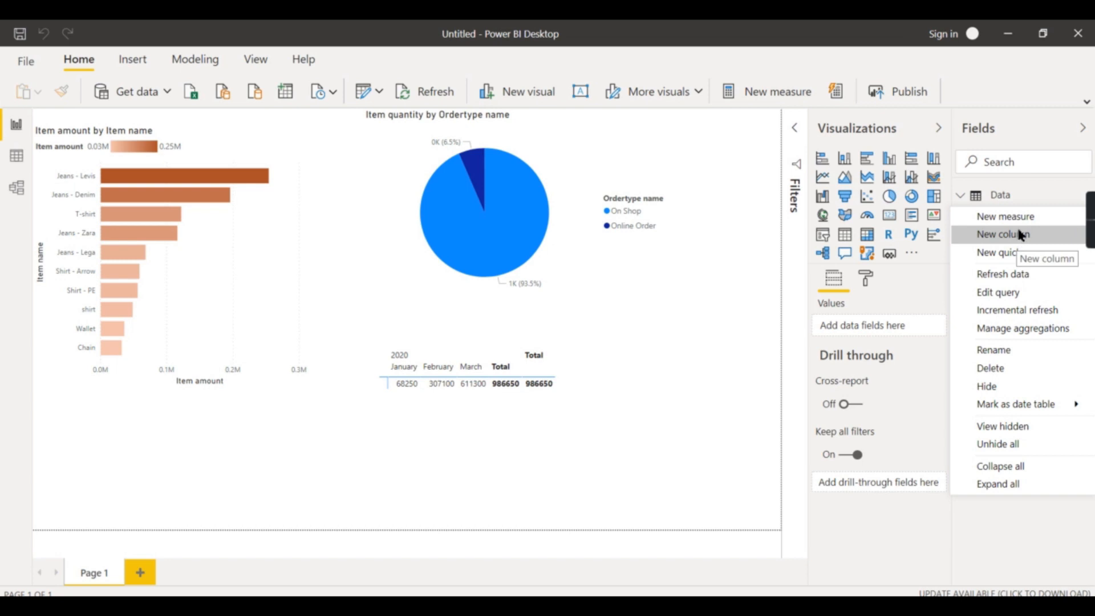
left_click(1014, 216)
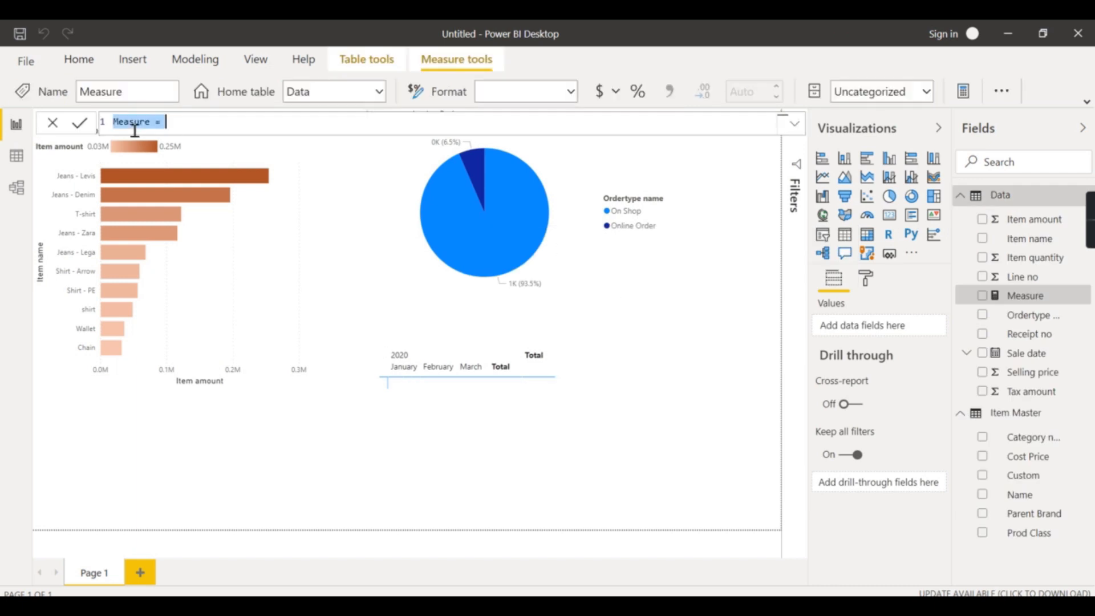
left_click(187, 123)
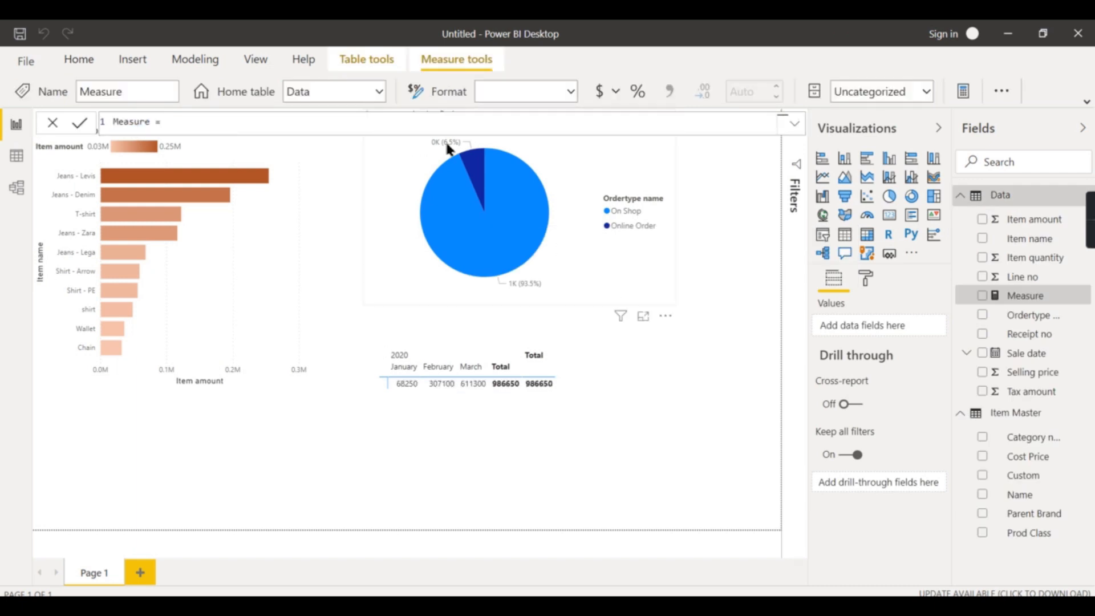
mouse_move(444, 149)
type("Max(")
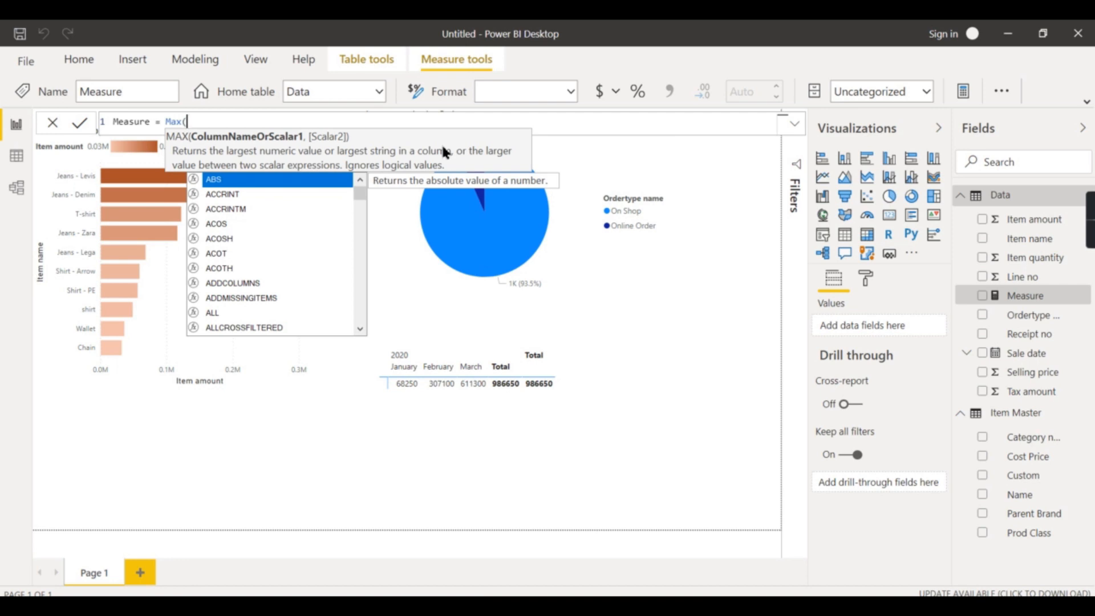
type("Sale")
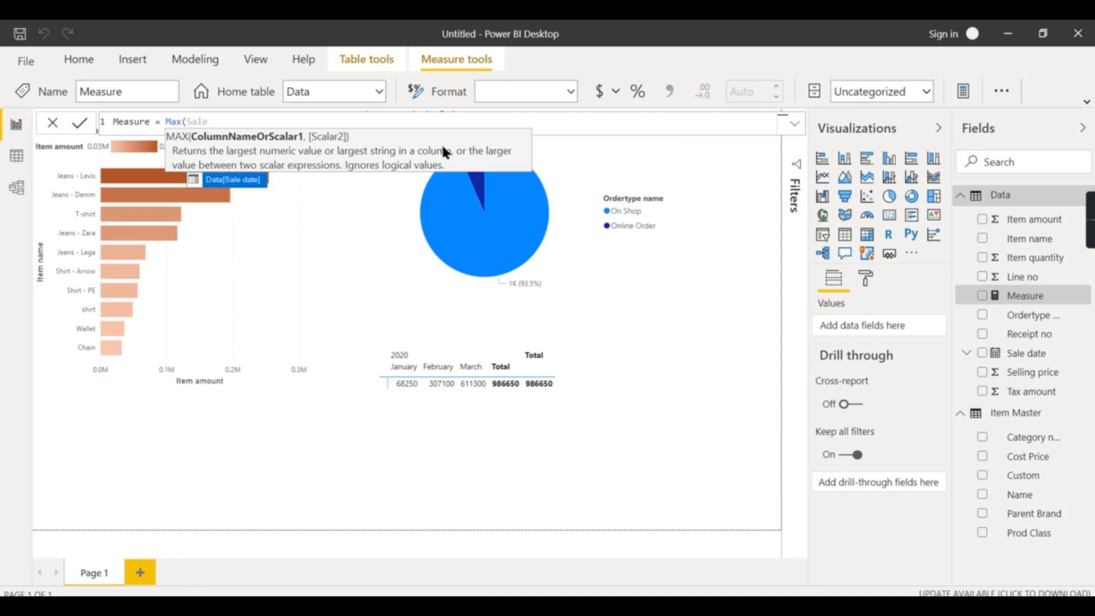
key("BackSpace")
key("BackSpace")
key("BackSpace")
key("BackSpace")
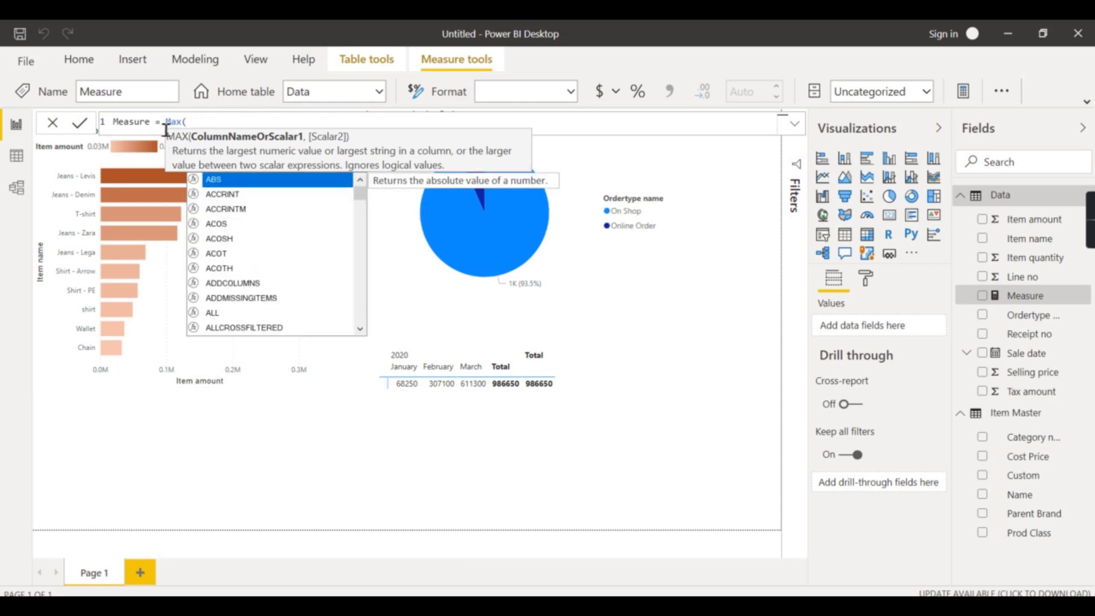
left_click_drag(164, 121, 323, 113)
type("max(")
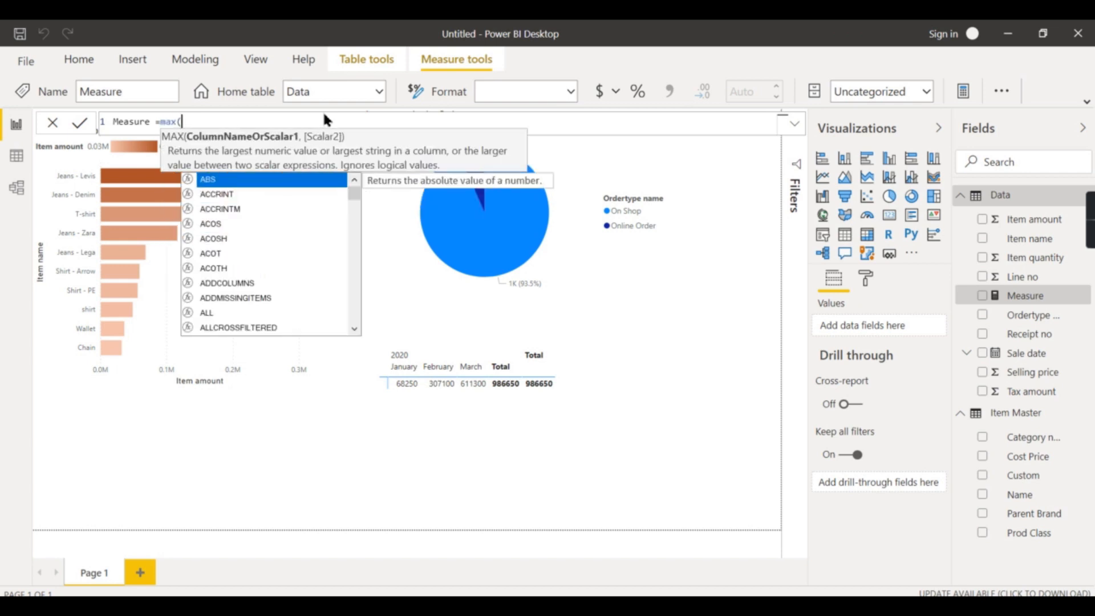
type("Data")
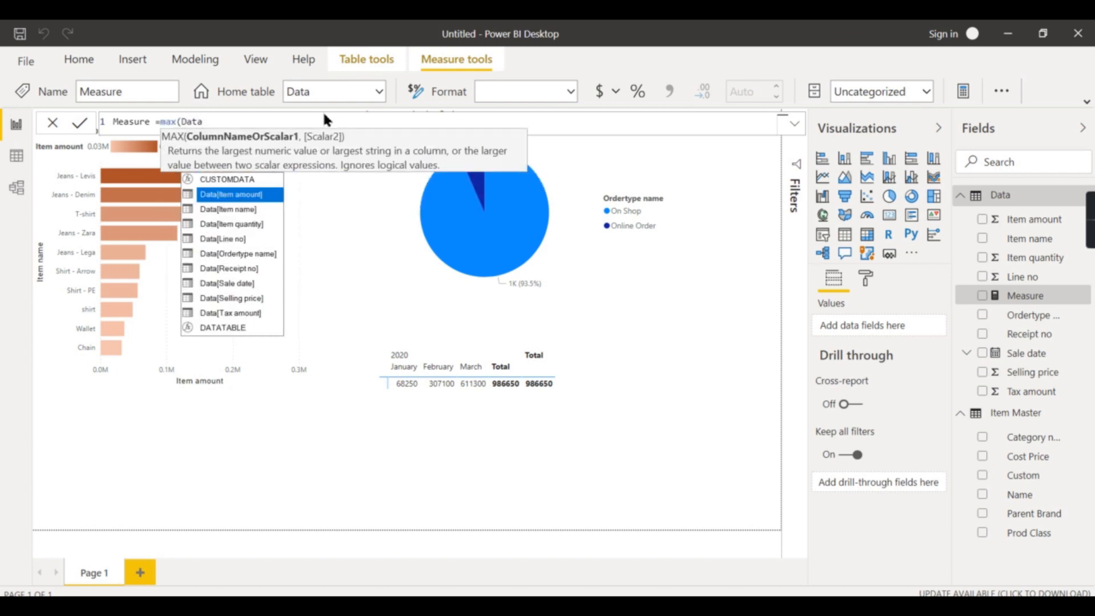
left_click(207, 195)
type(")")
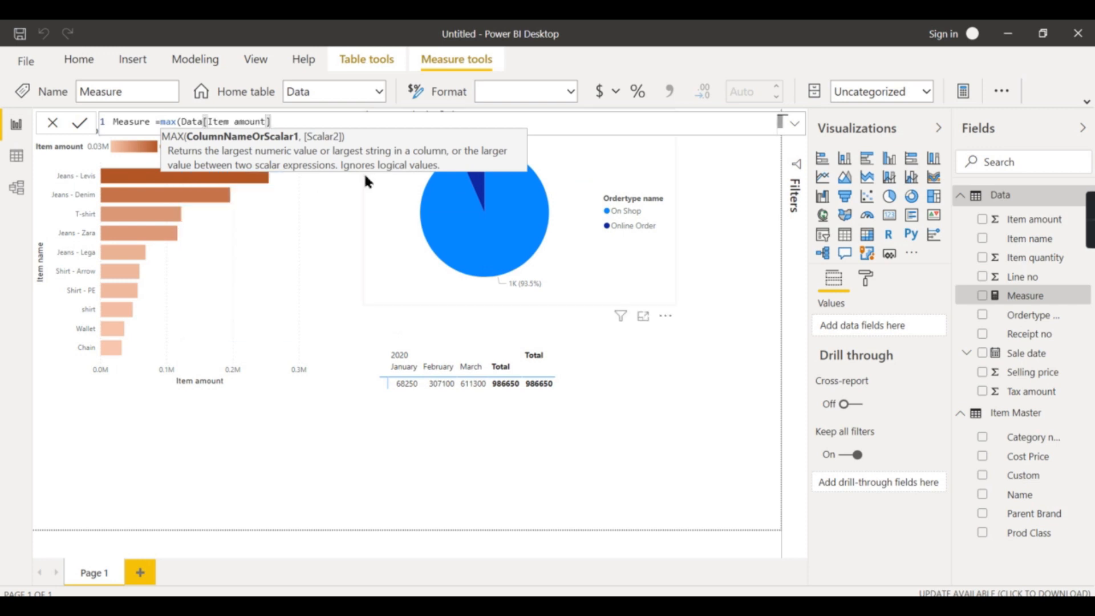
key("Return")
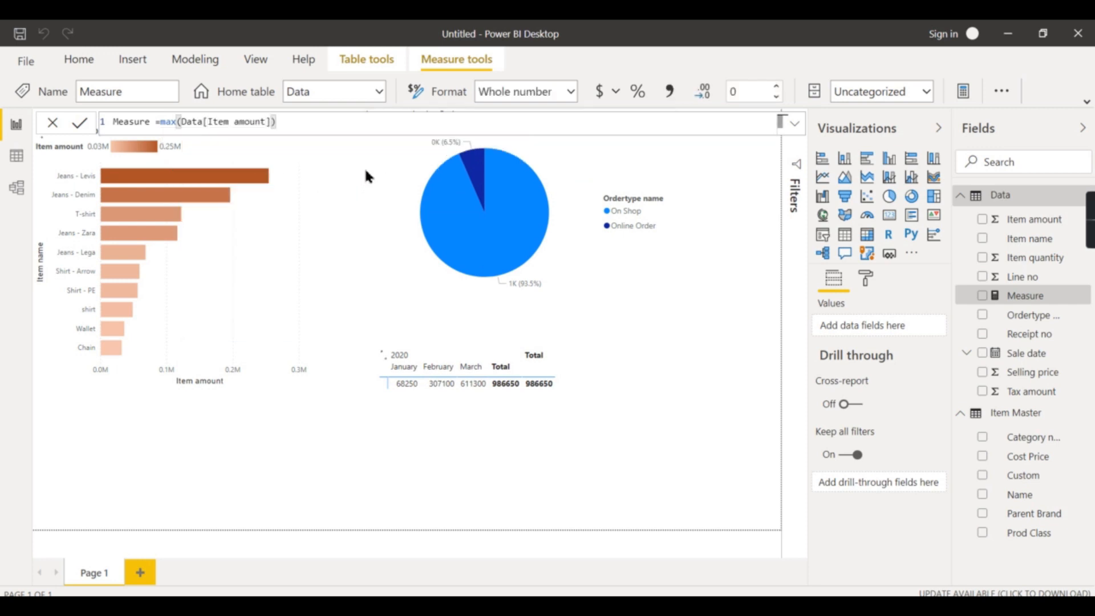
Rename the new maximum measure to MxItem
double_click(150, 122)
type("MxIte")
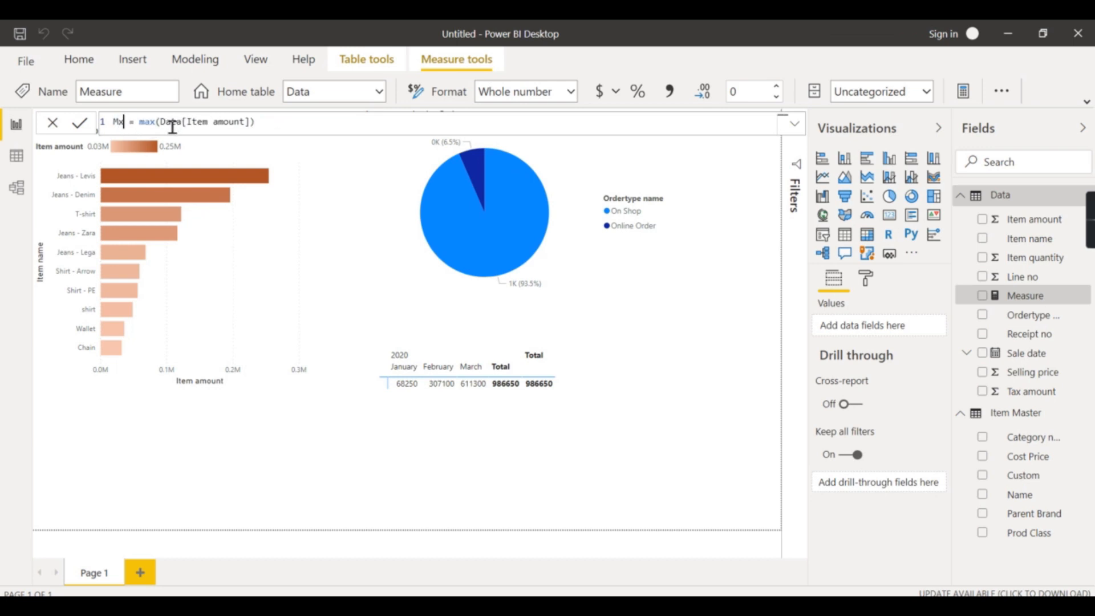
type("m")
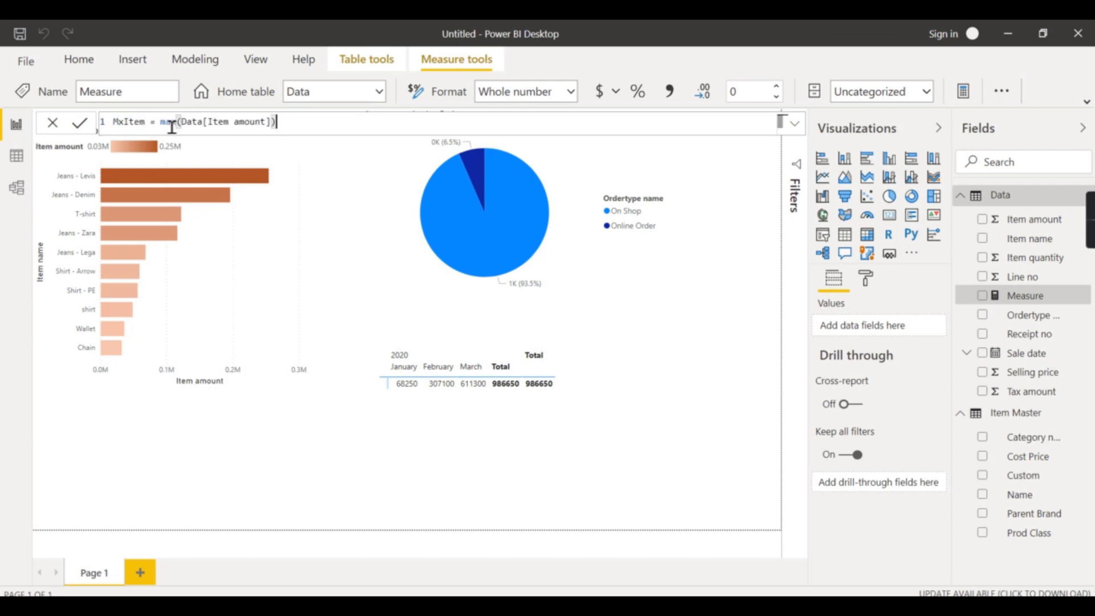
key("Return")
Review Tableau's Prev Month sheet, then select the monthly matrix visual in Power BI
left_click(939, 130)
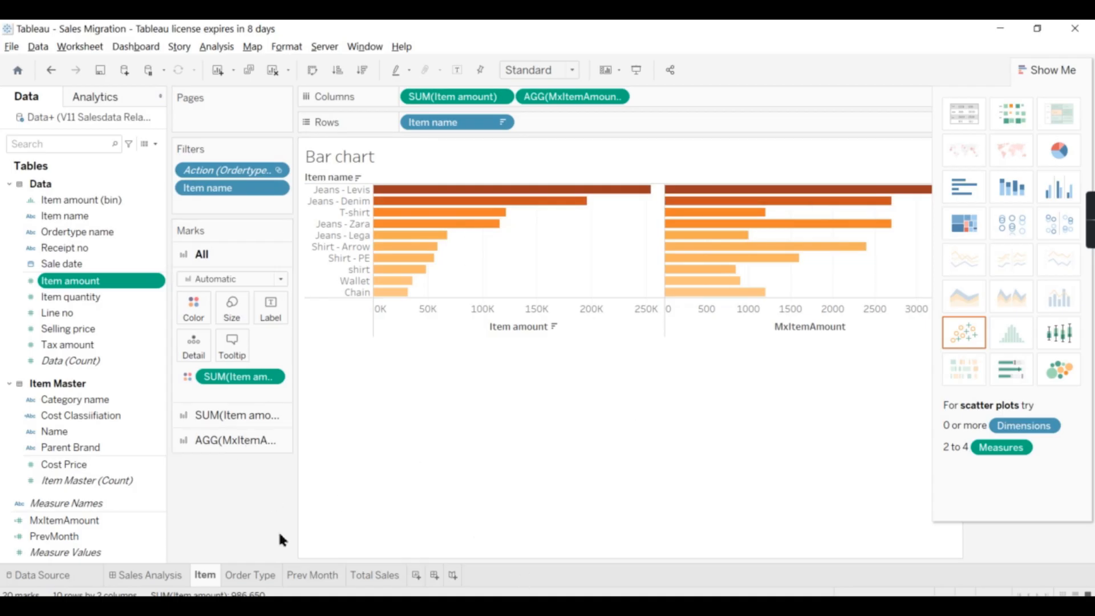
left_click(302, 573)
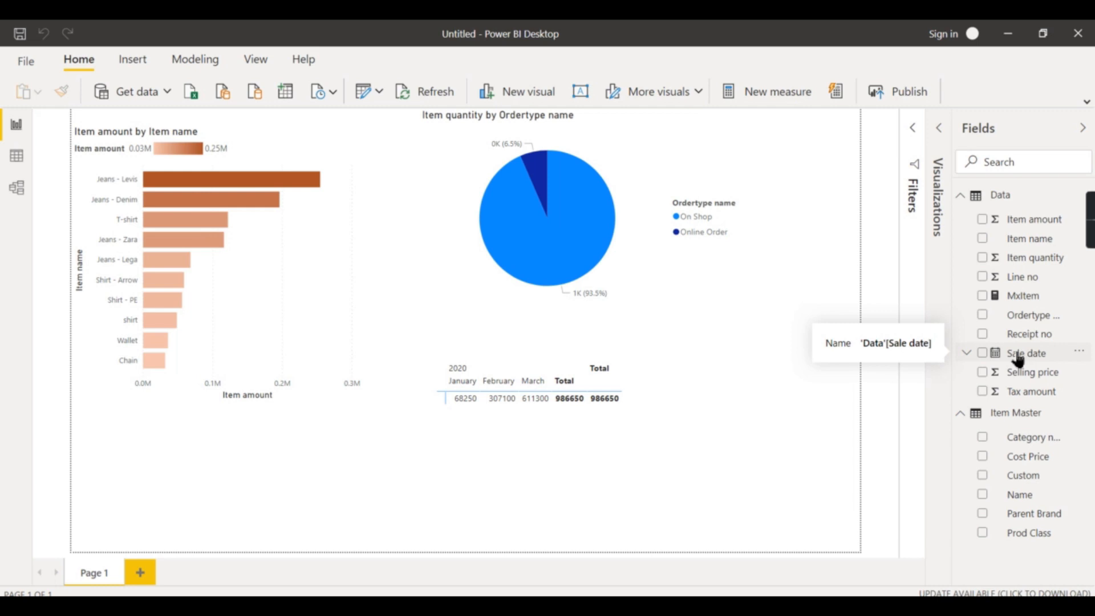
left_click(505, 432)
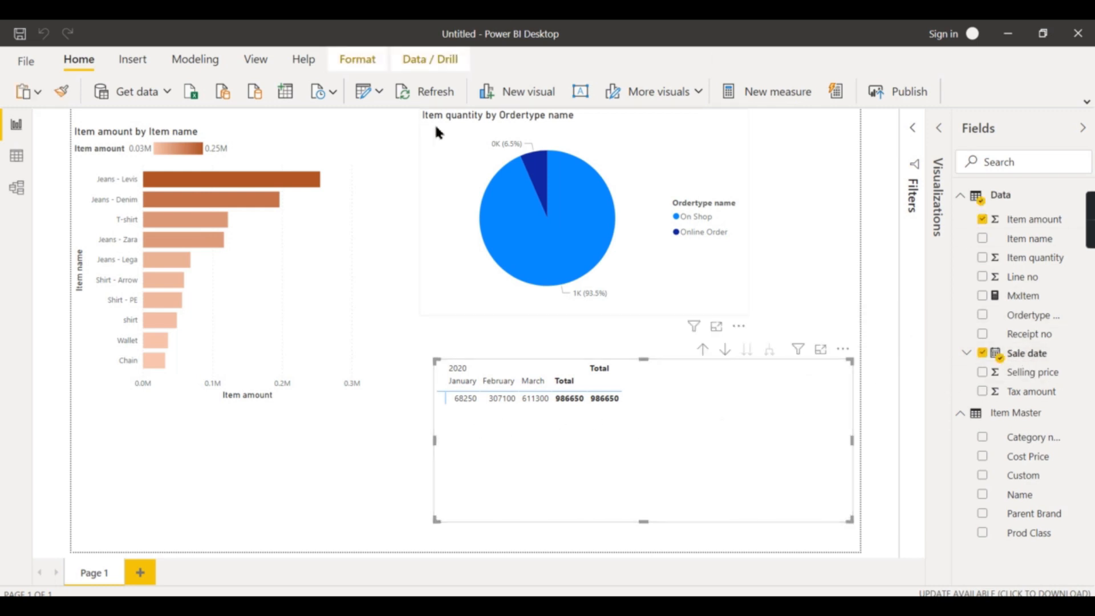
Create a new measure Prev Month Sales starting with CALCULATE( Sum(Data[Item amount]), as its expression
left_click(776, 92)
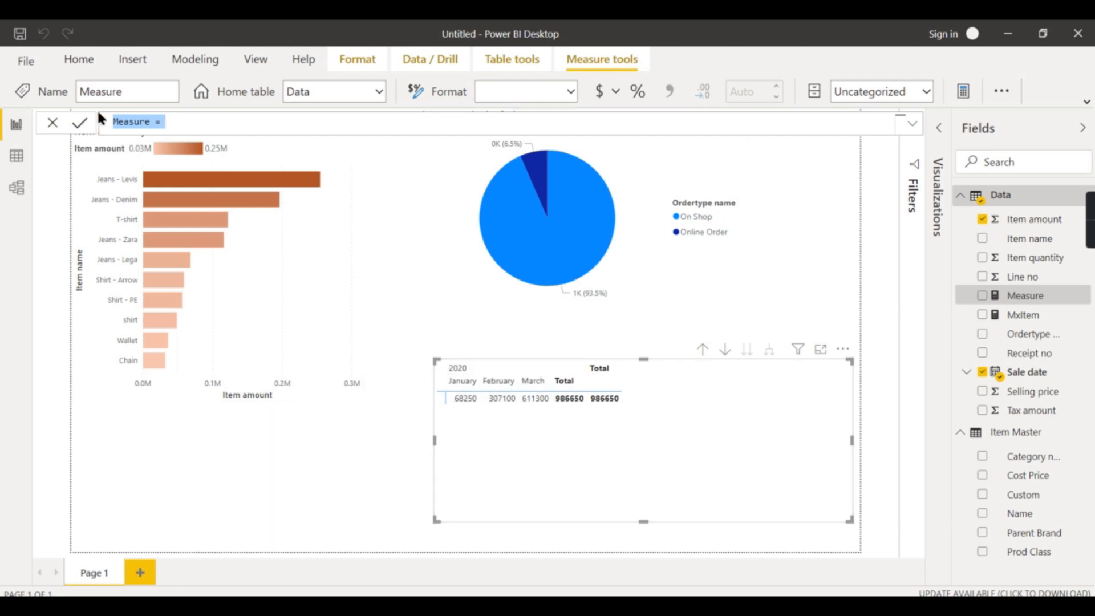
left_click(206, 118)
double_click(129, 122)
type("Prev Month")
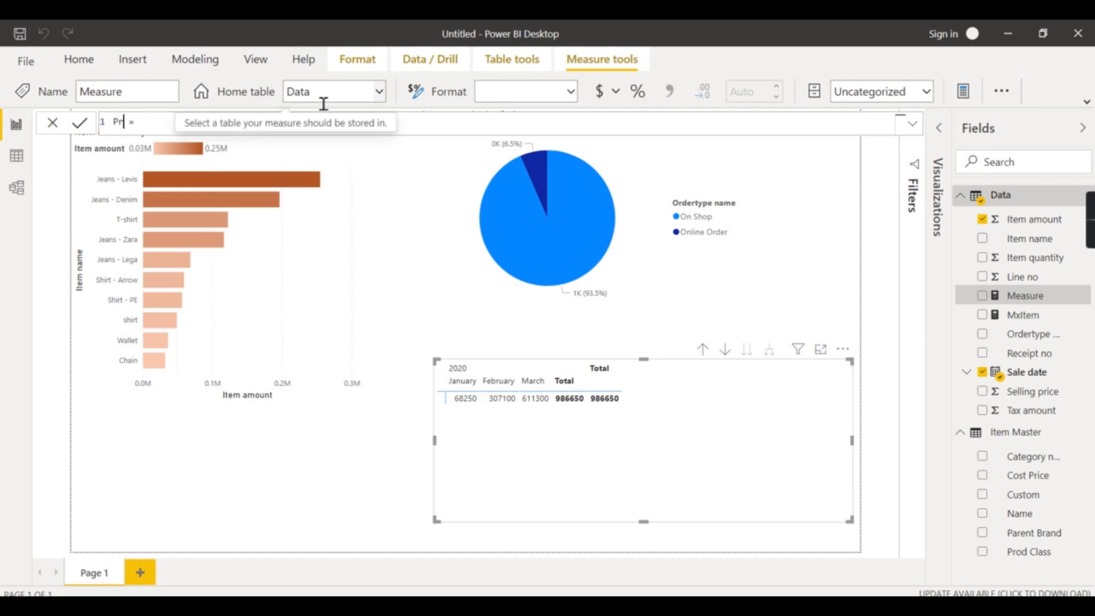
type(" Sales = Calc")
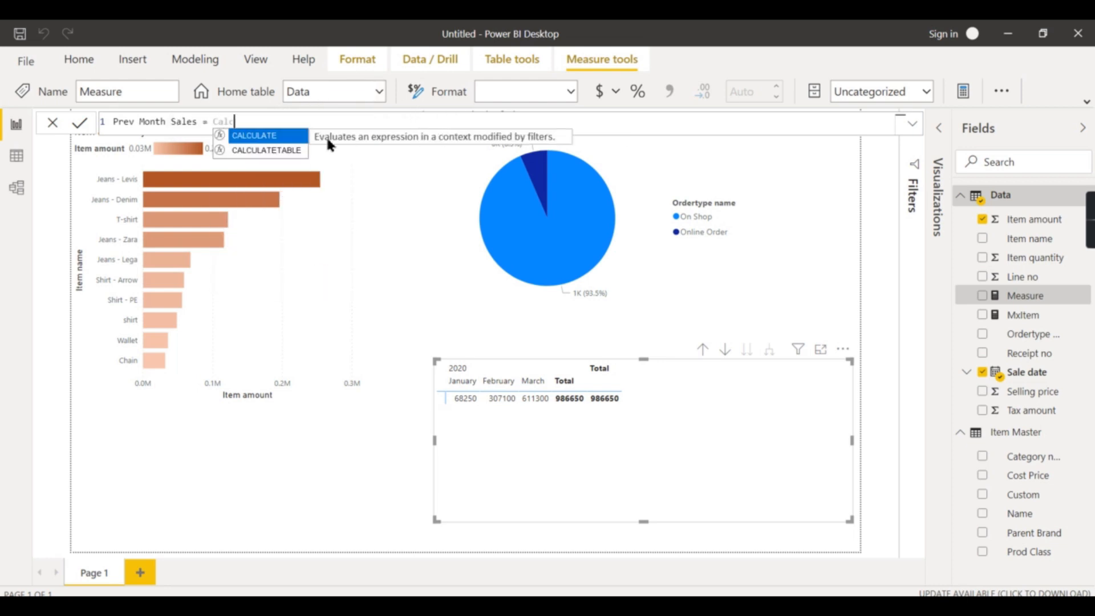
key("Tab")
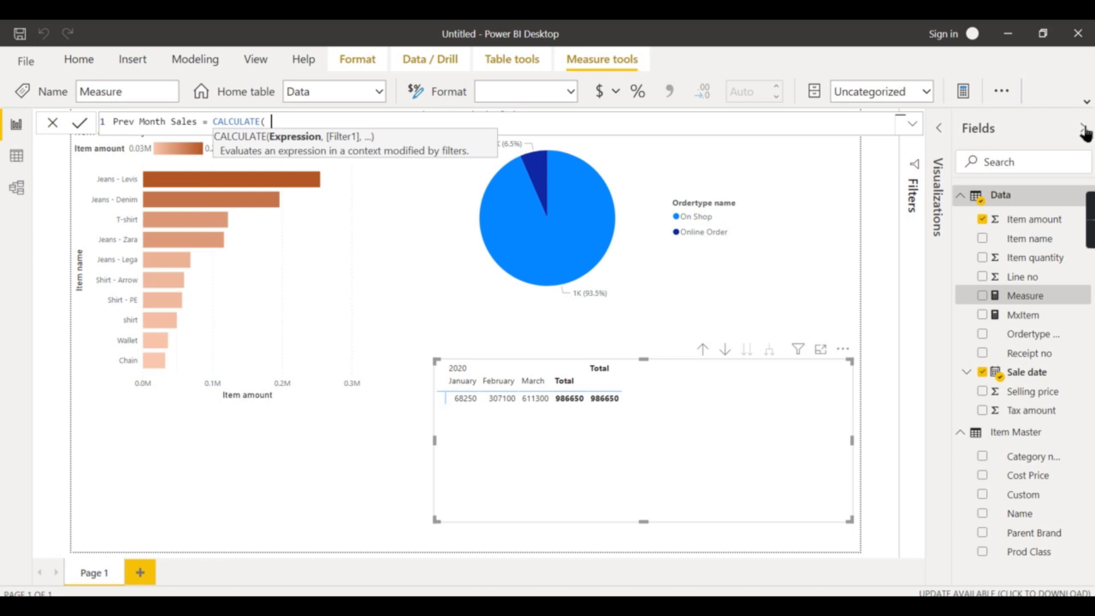
type("m")
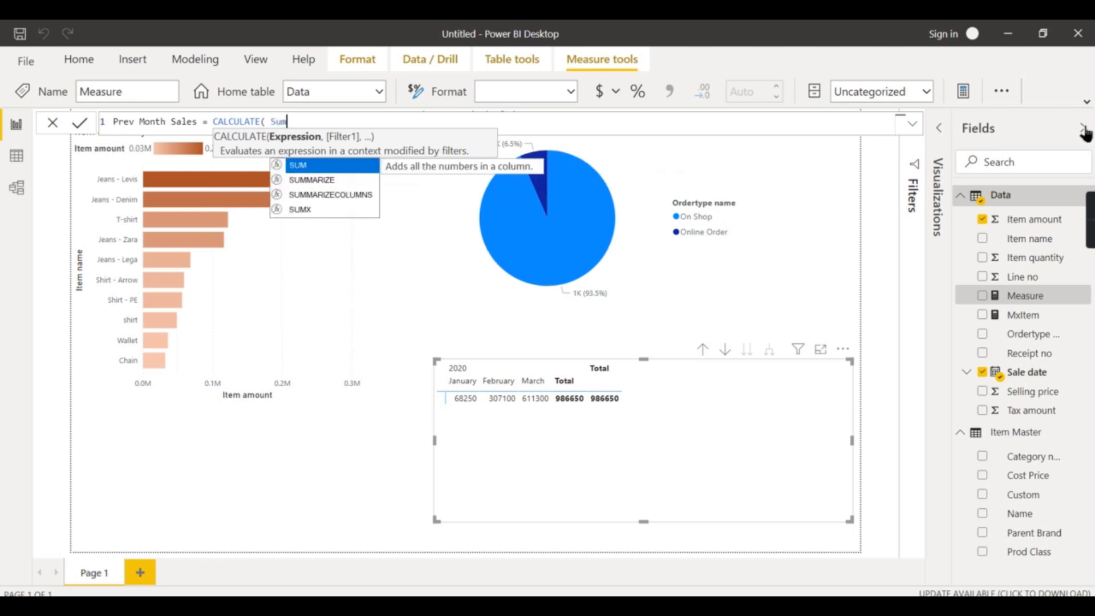
type("(Data[It")
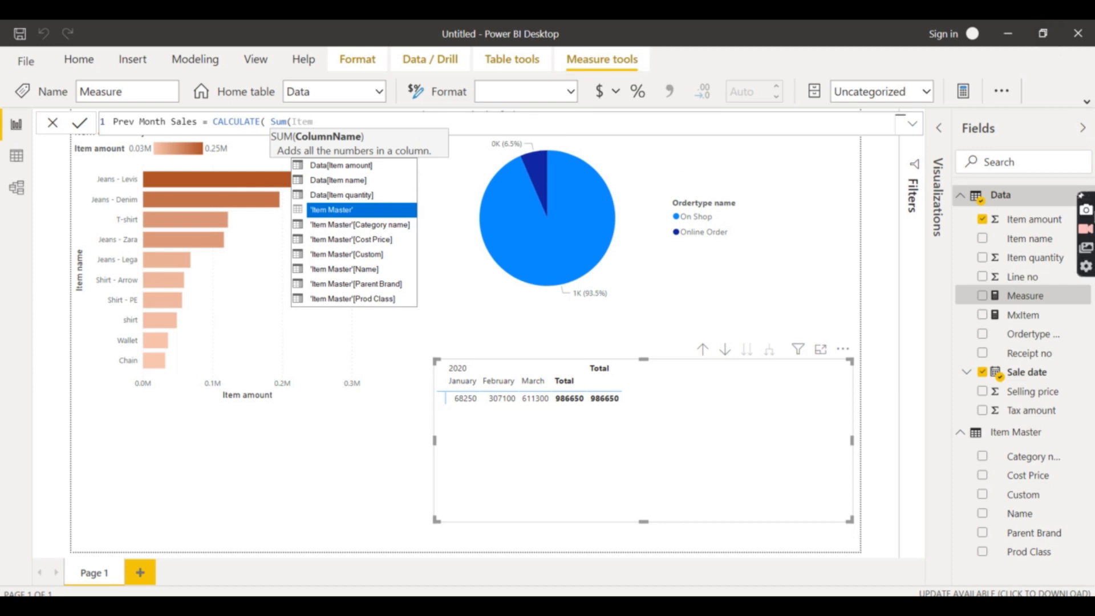
type("em")
left_click(336, 166)
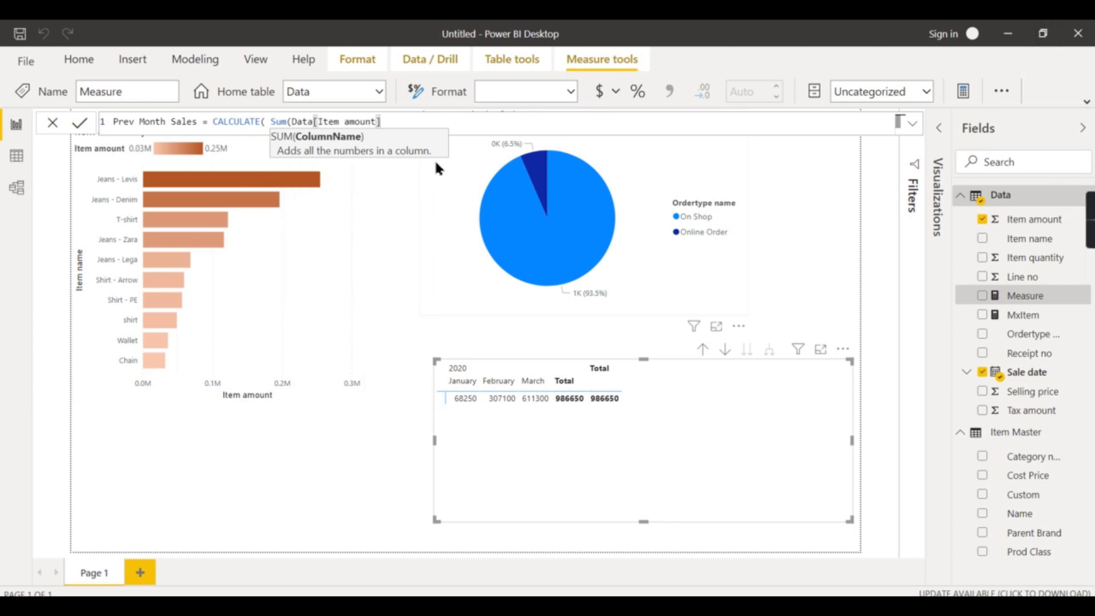
type("), ")
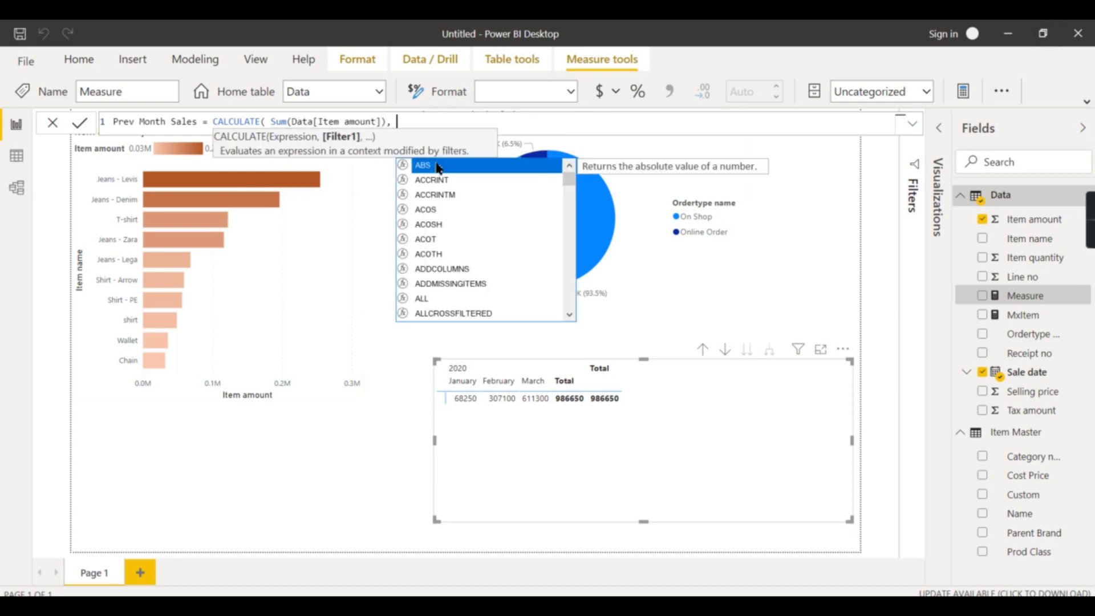
type("Par")
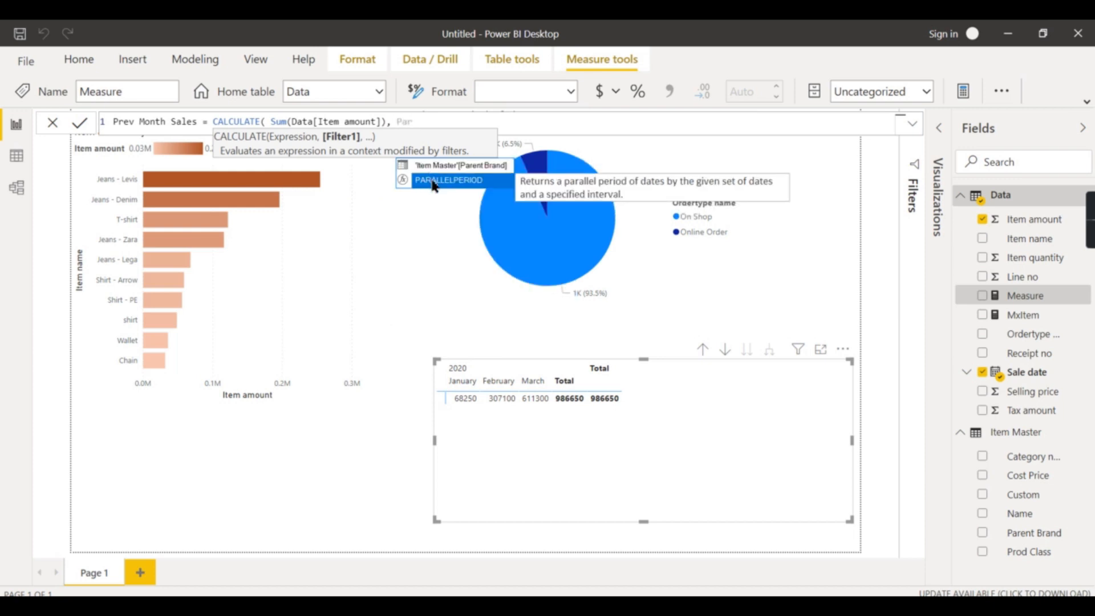
Complete the filter with PARALLELPERIOD(Data[Sale date].[Date],-1,MONTH)) and commit the Prev Month Sales measure
left_click(433, 185)
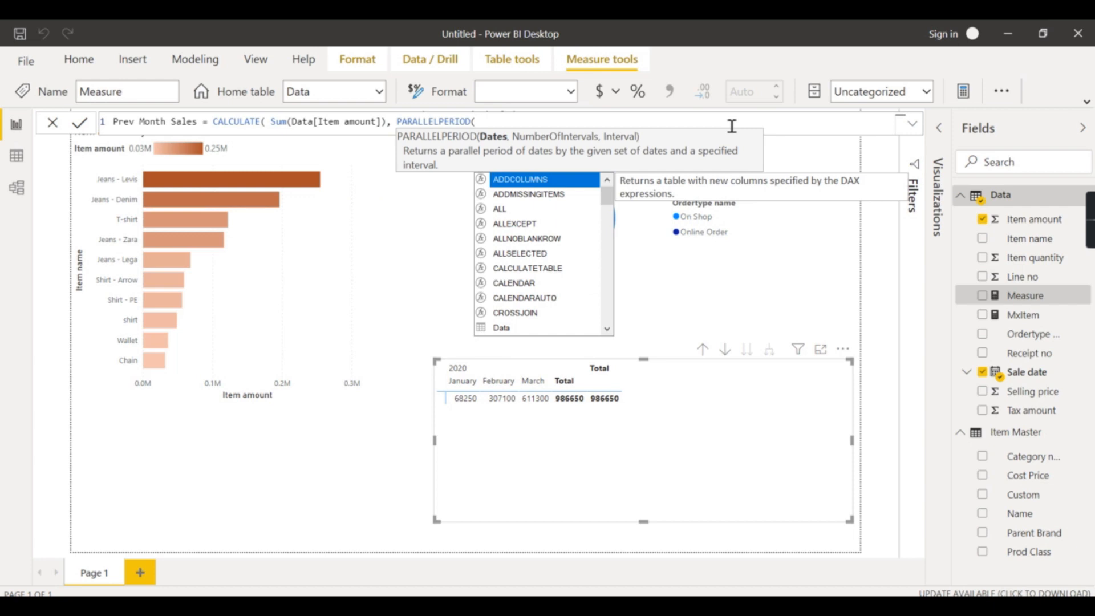
type("Sale")
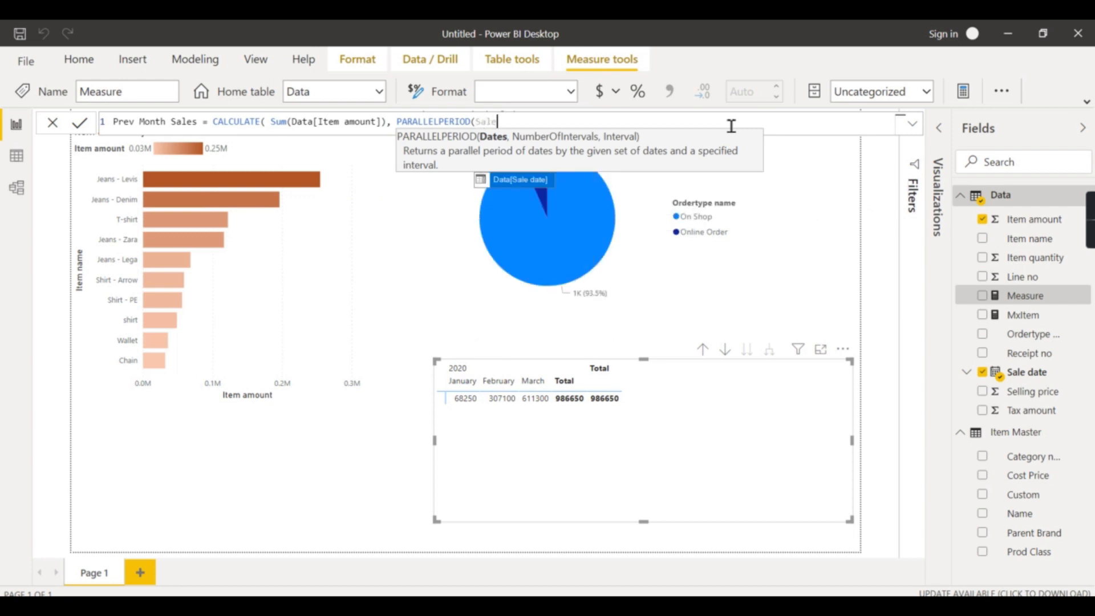
left_click(539, 180)
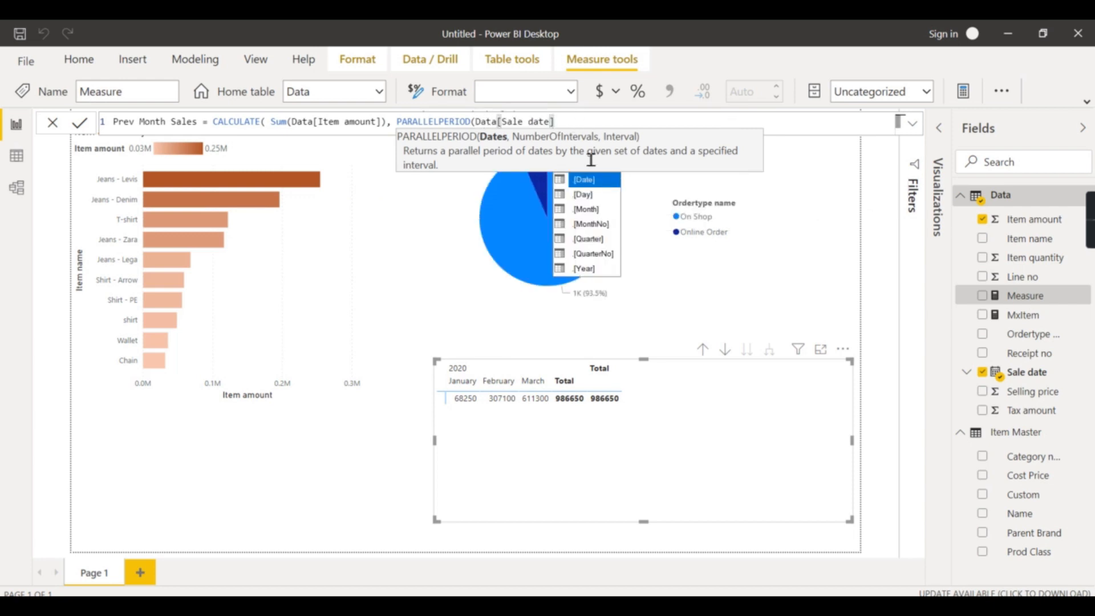
left_click(592, 190)
type(",1")
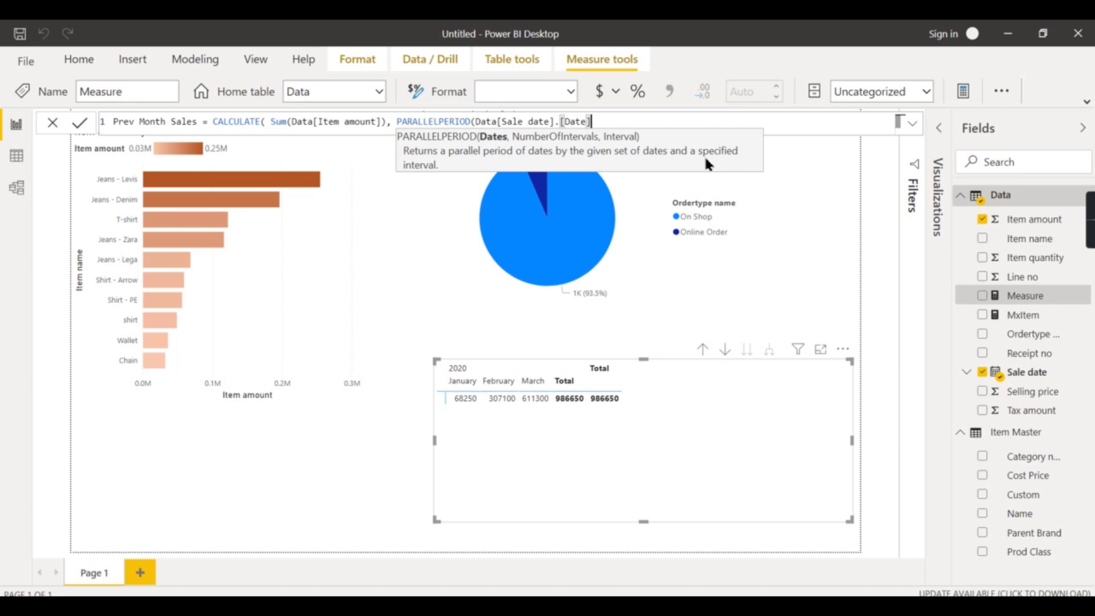
type(",")
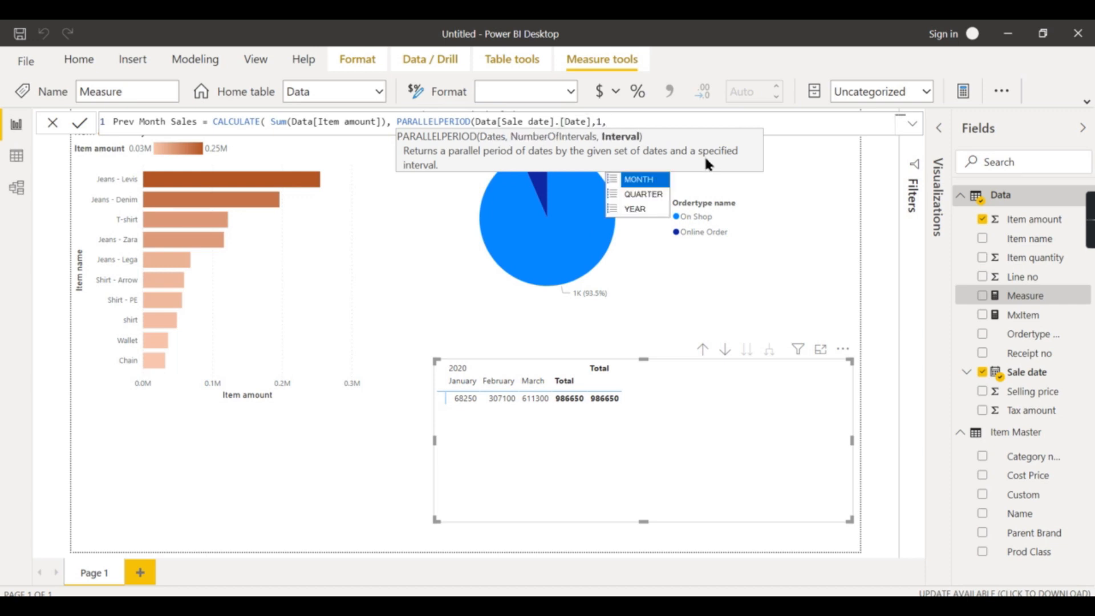
left_click(653, 181)
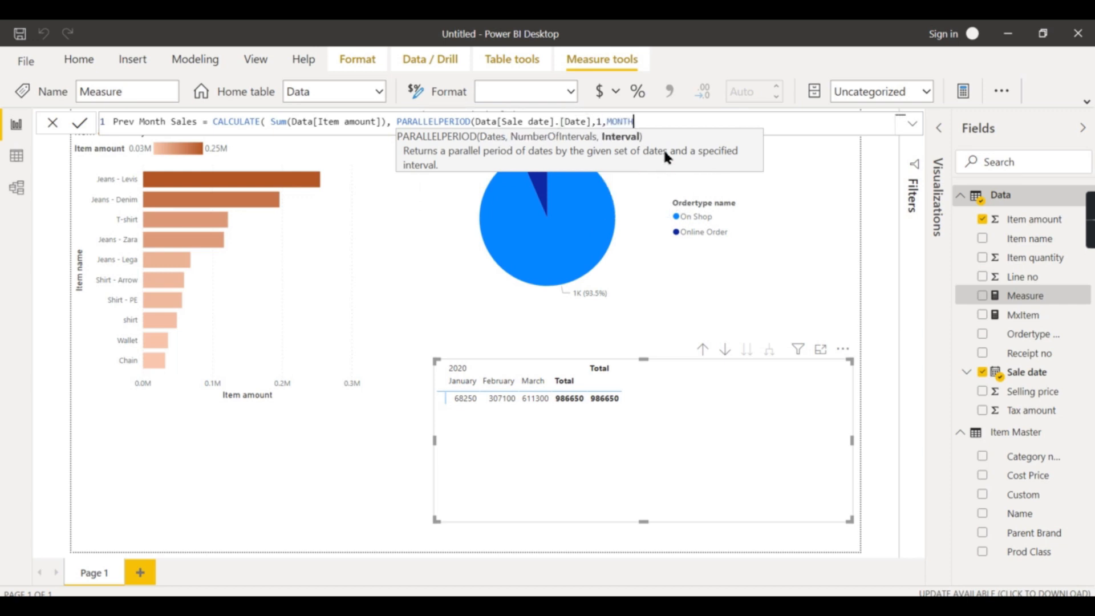
type(")")
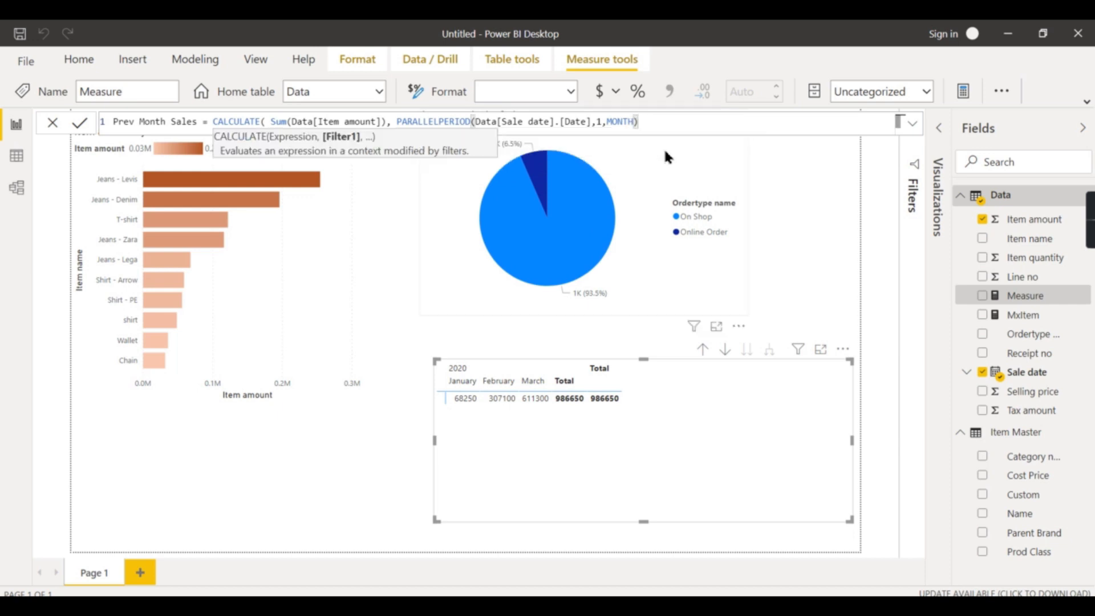
left_click(598, 123)
type("-")
left_click(659, 126)
type(")")
key("Return")
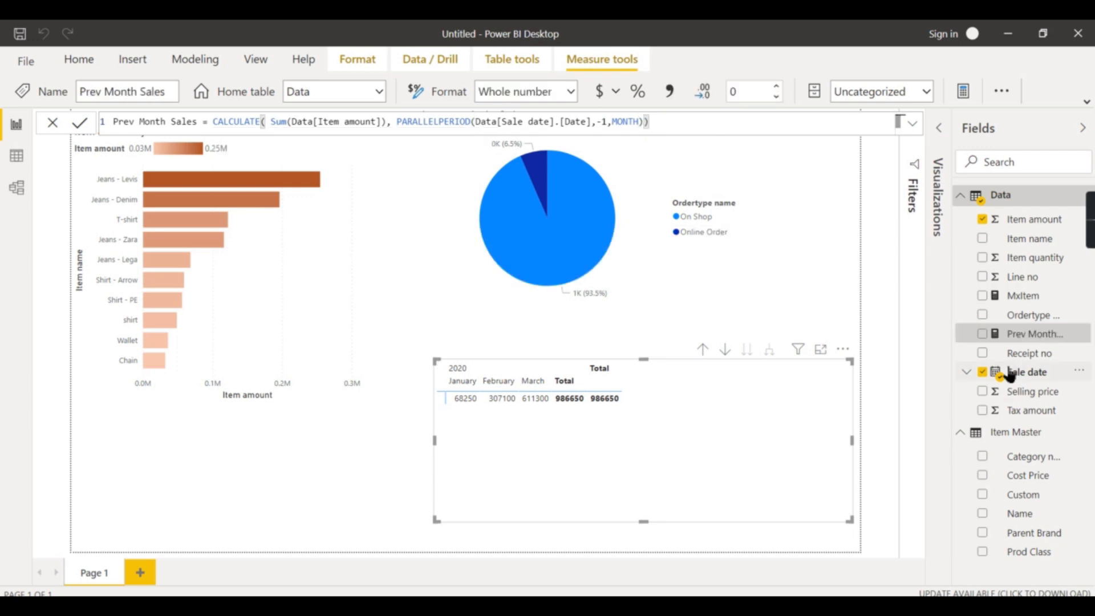
Add Prev Month Sales to the matrix and convert the visual into a table
left_click(982, 333)
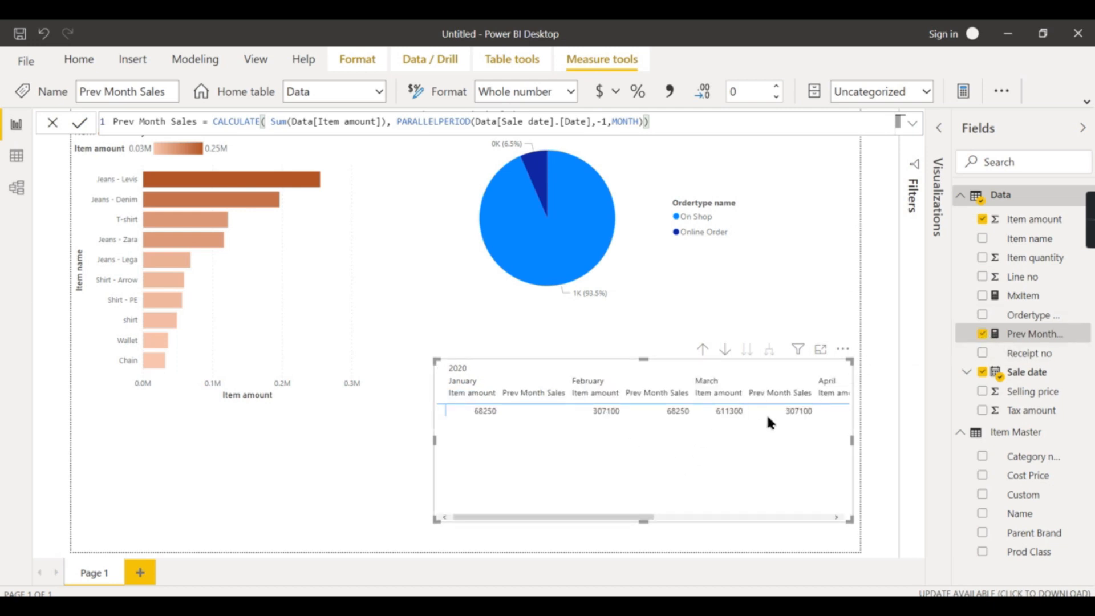
left_click(938, 128)
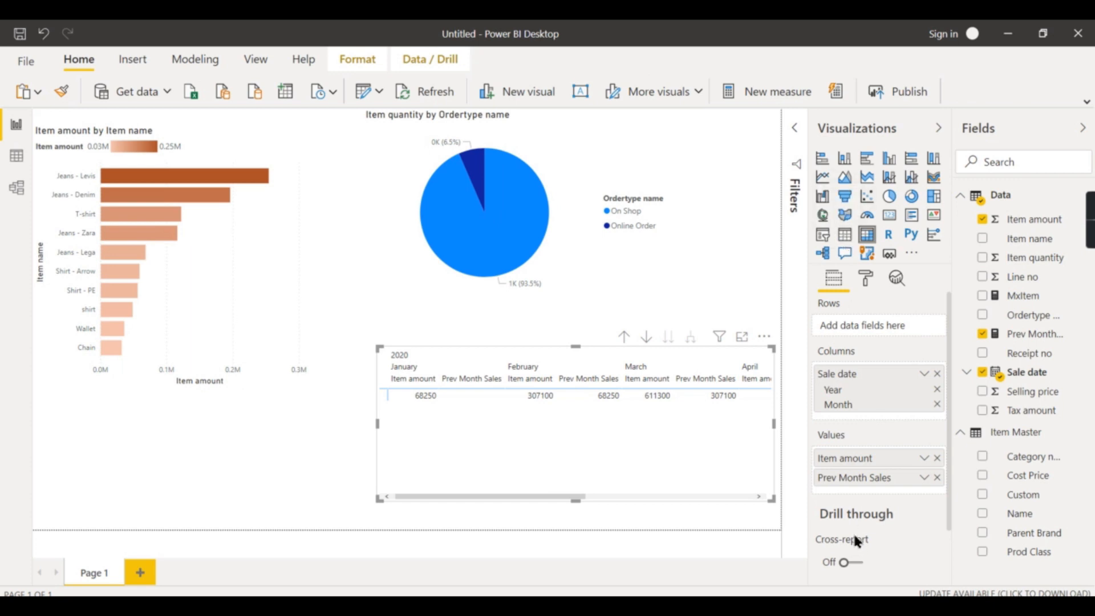
left_click(844, 235)
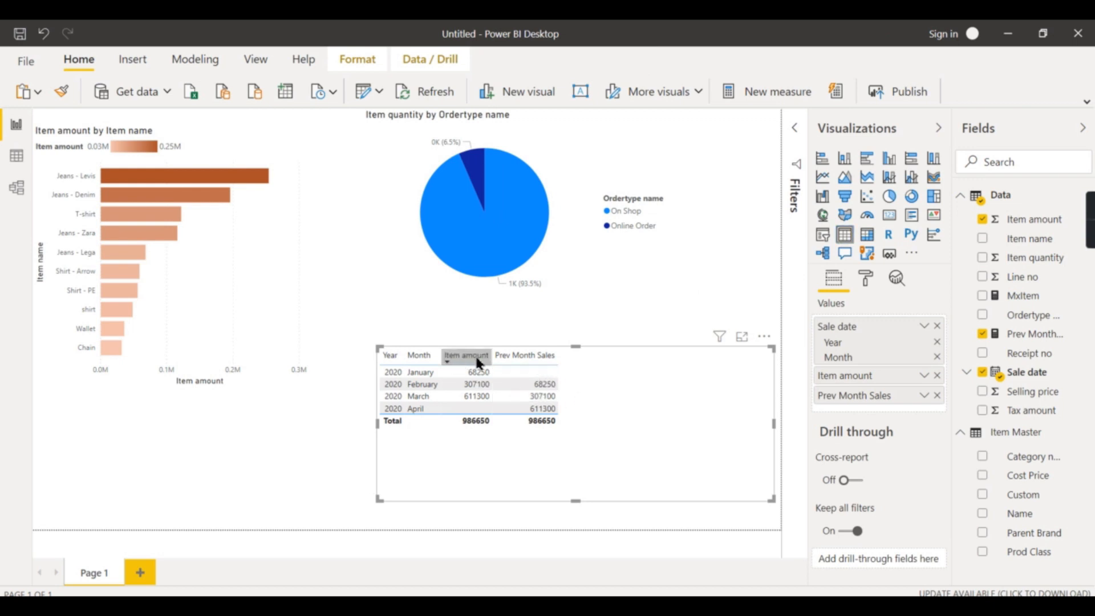
Sort the table by Item amount, then by Year
left_click(514, 355)
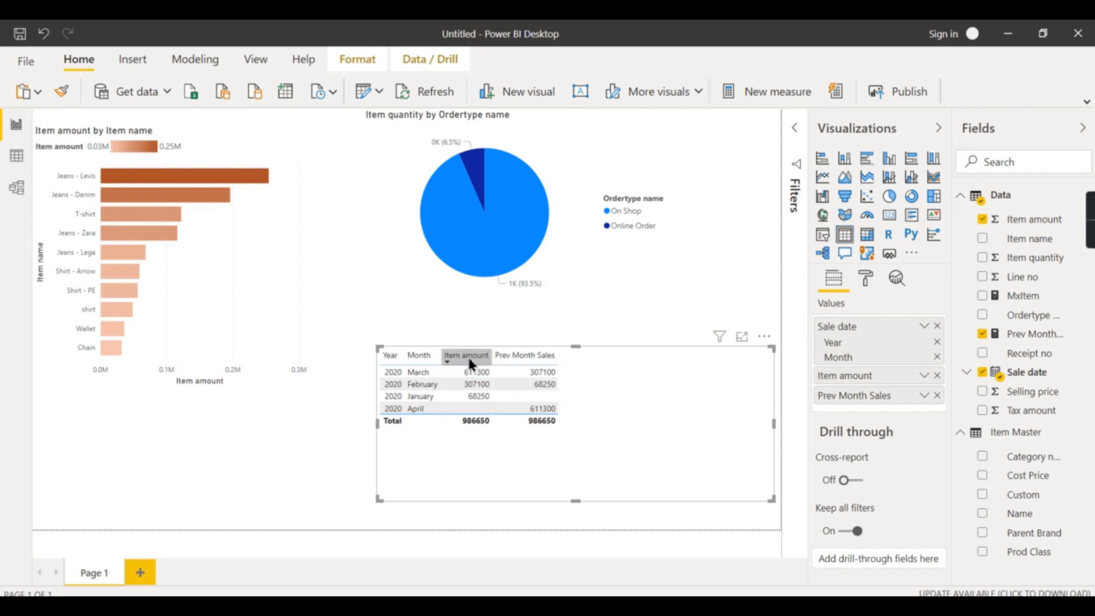
left_click(394, 360)
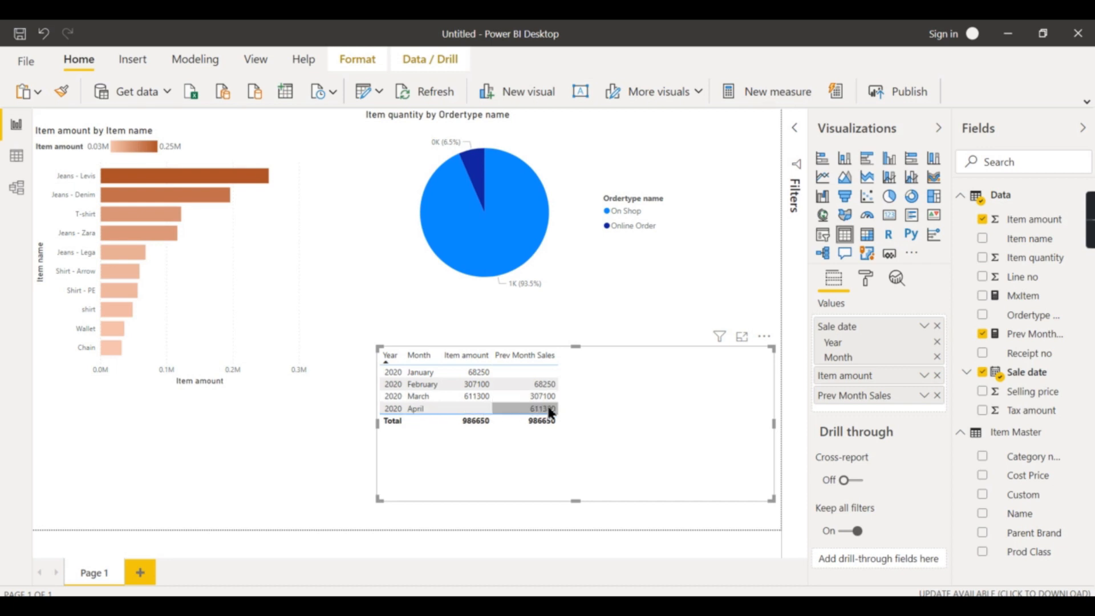
Compare the Prev Month Sales formula with Tableau's Prev Month sheet and Sales Analysis dashboard
left_click(1038, 341)
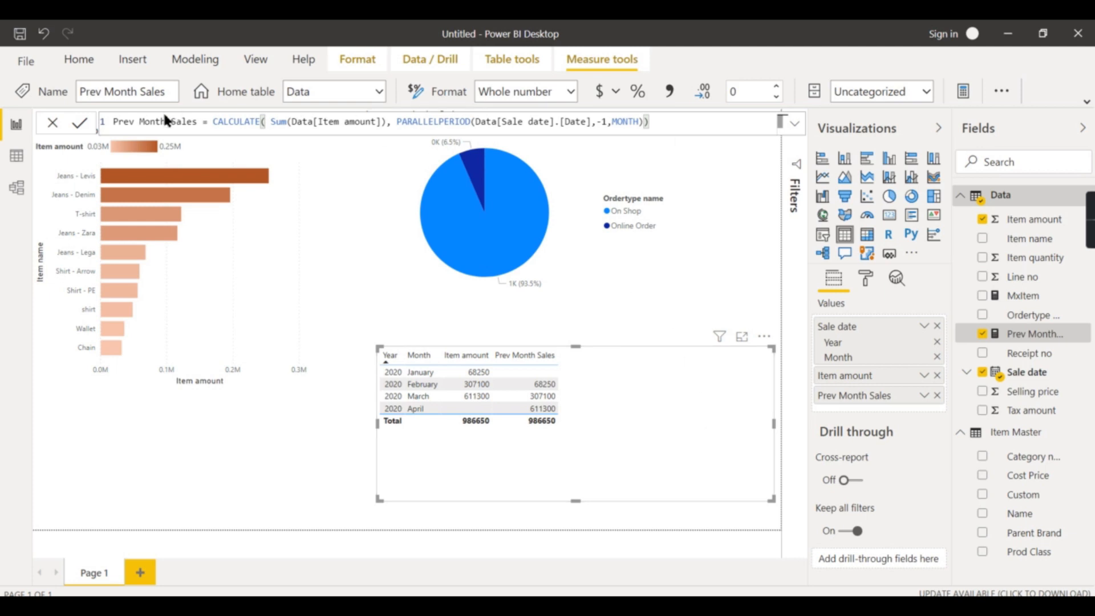
left_click(740, 244)
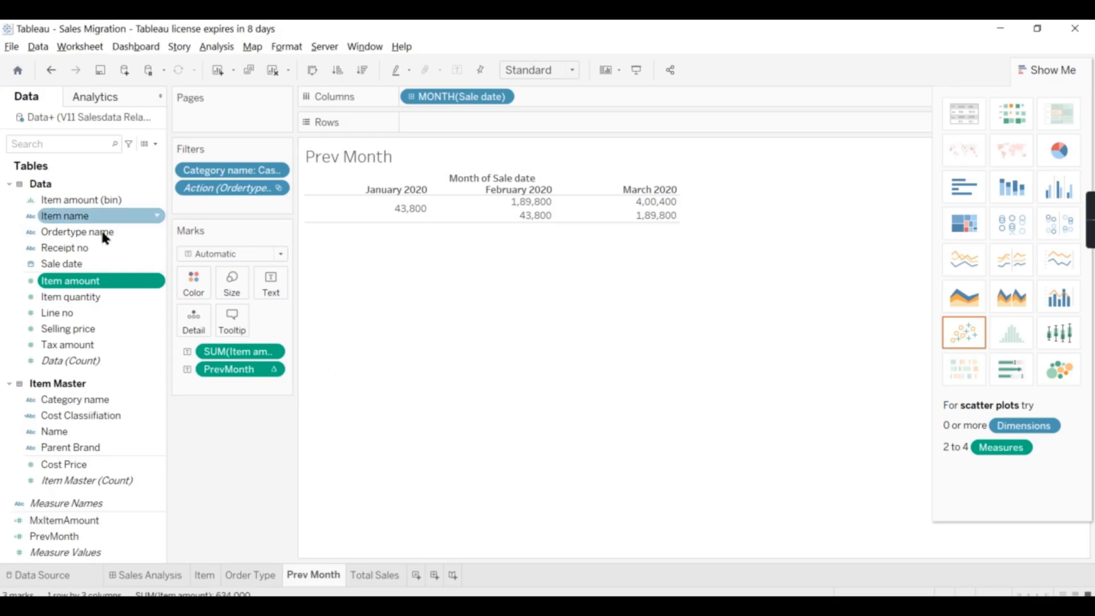
left_click(117, 580)
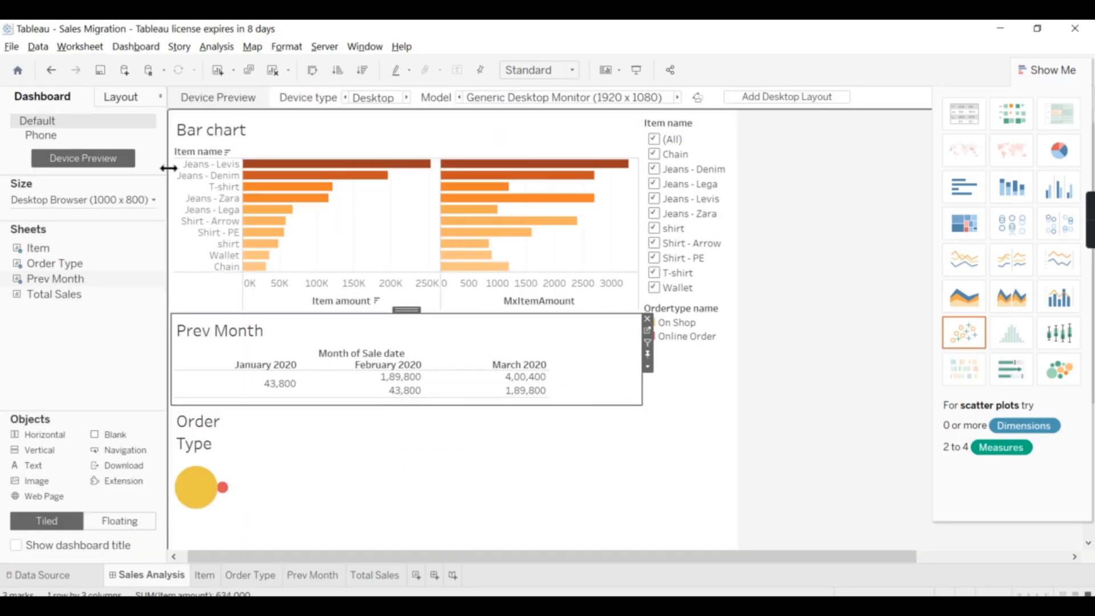
mouse_move(539, 372)
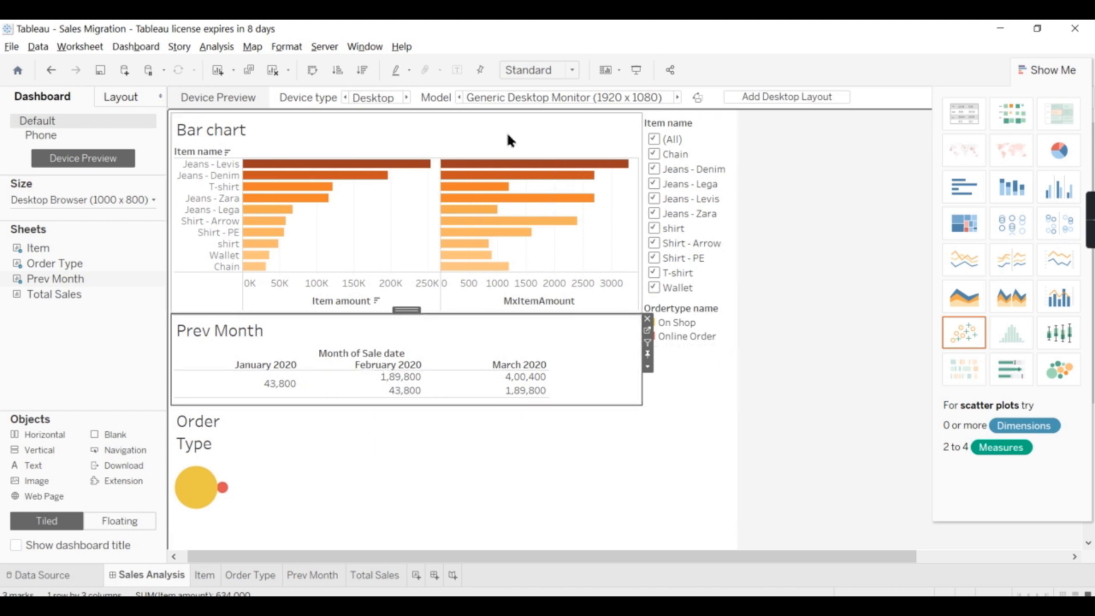
left_click(290, 151)
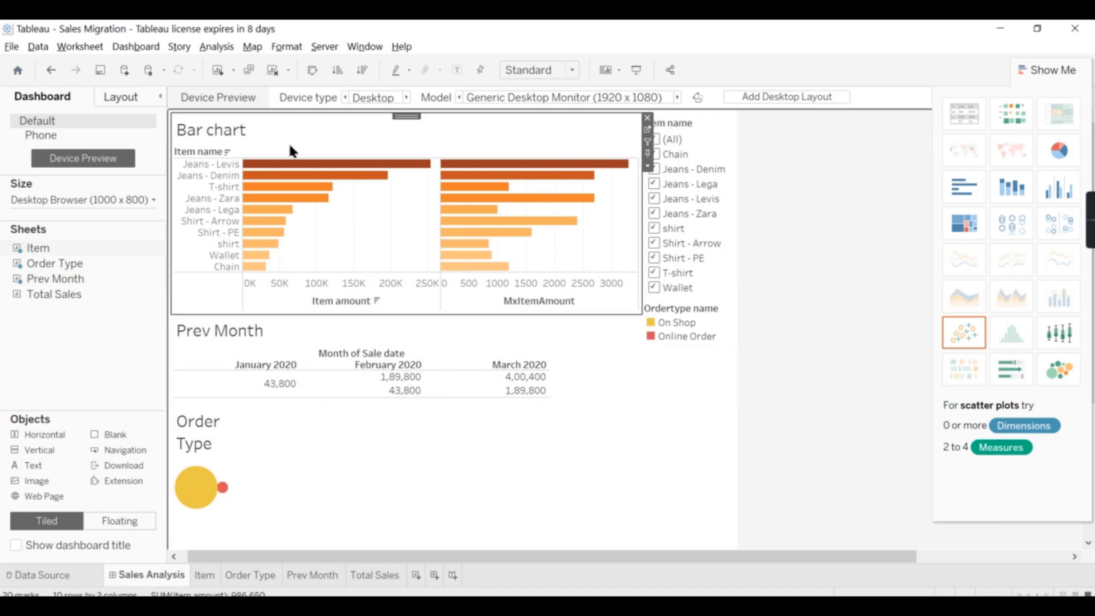
left_click(307, 331)
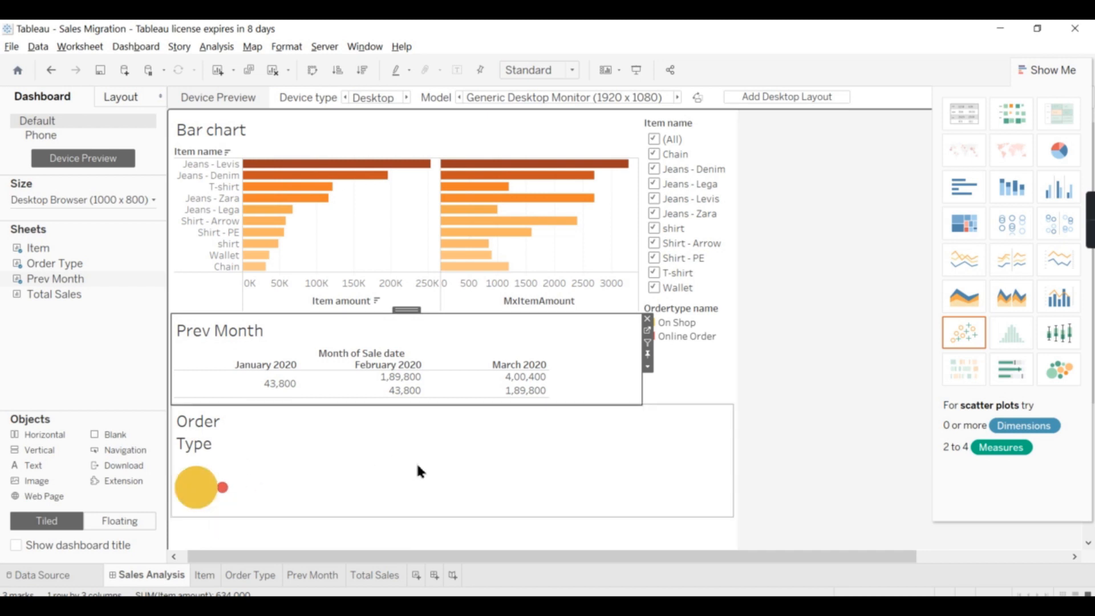
left_click(701, 130)
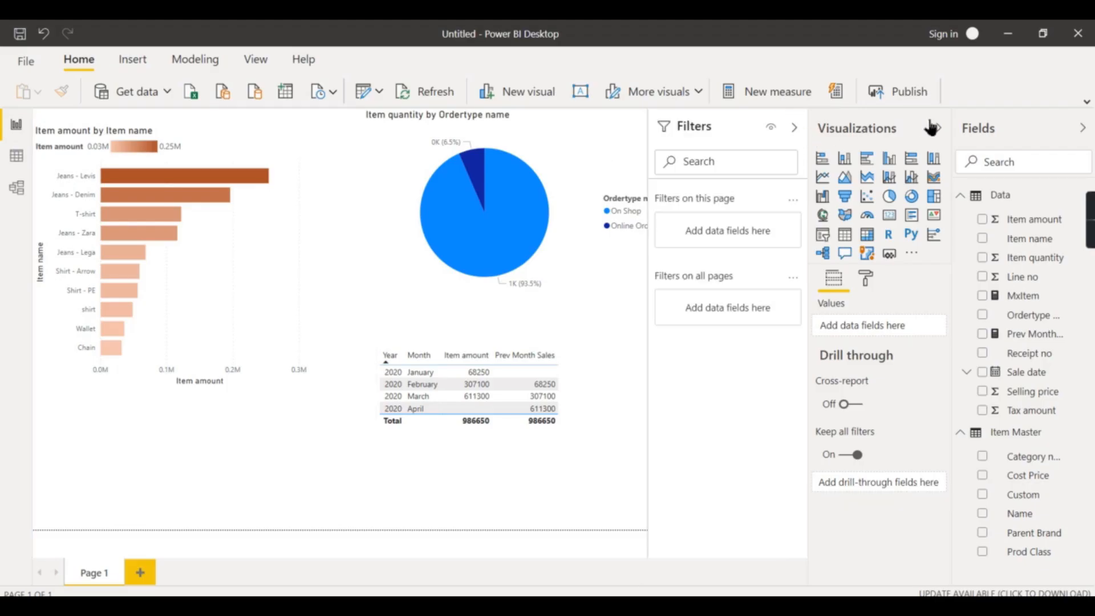
left_click(933, 128)
left_click(1082, 128)
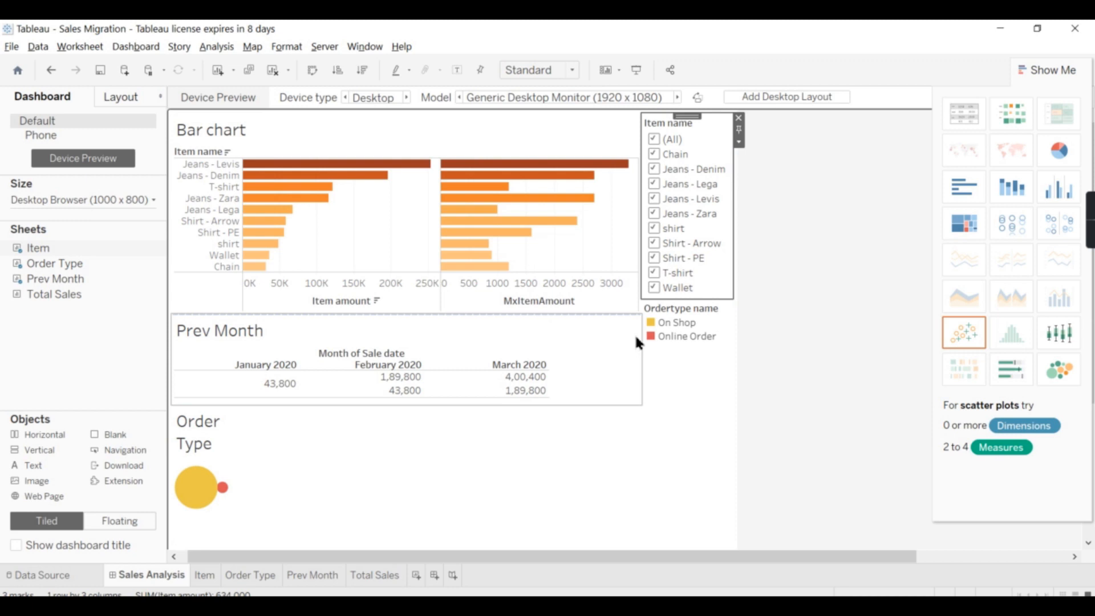
Inspect the options of the Prev Month sheet on the Tableau Sales Analysis dashboard
left_click(629, 336)
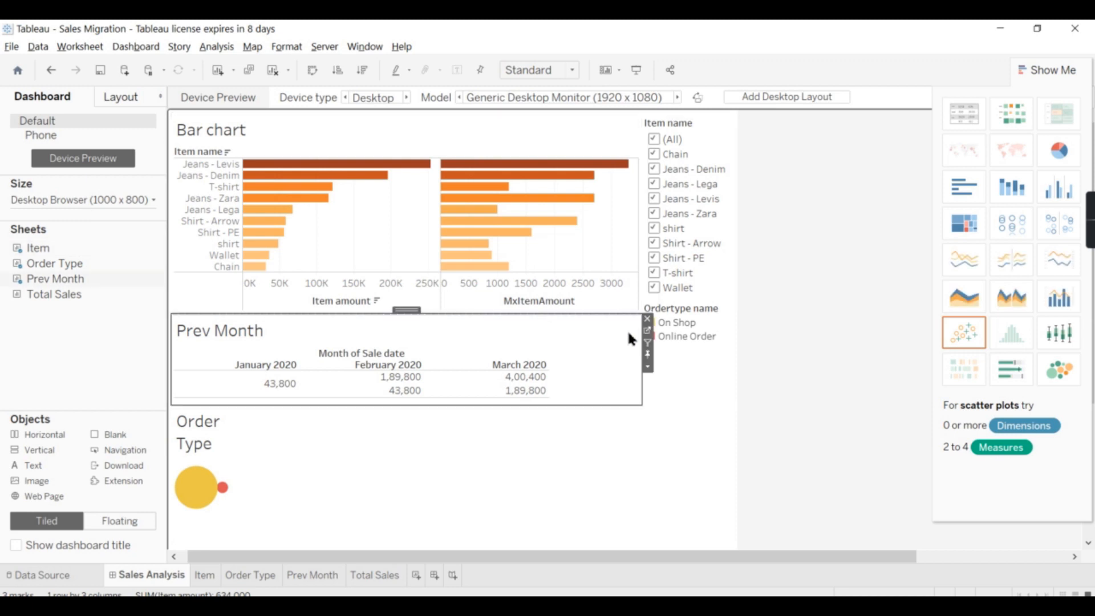
left_click(647, 367)
mouse_move(730, 417)
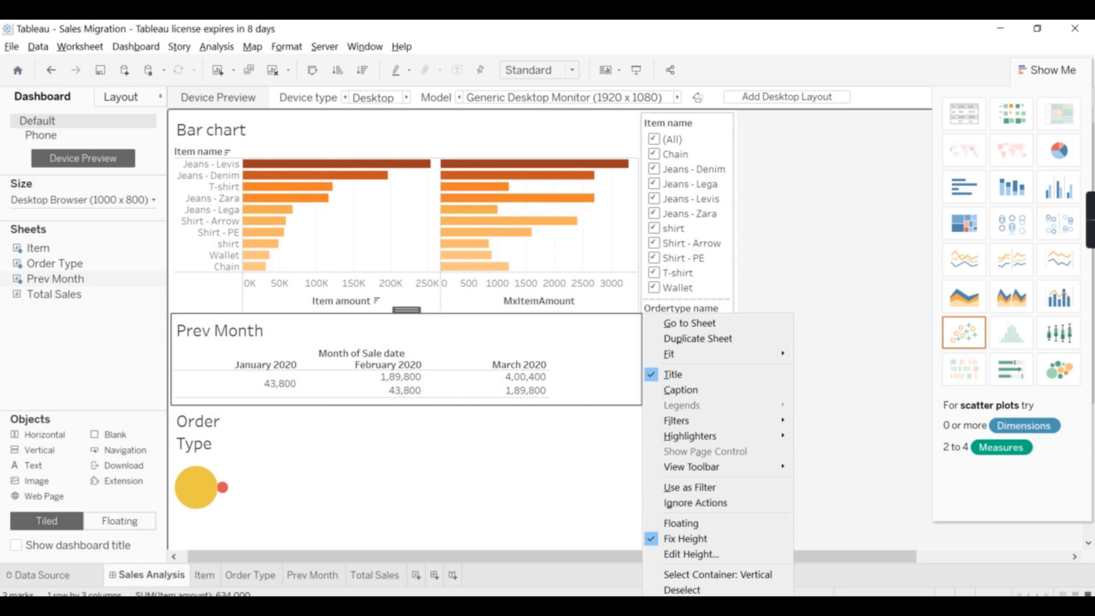
left_click(606, 606)
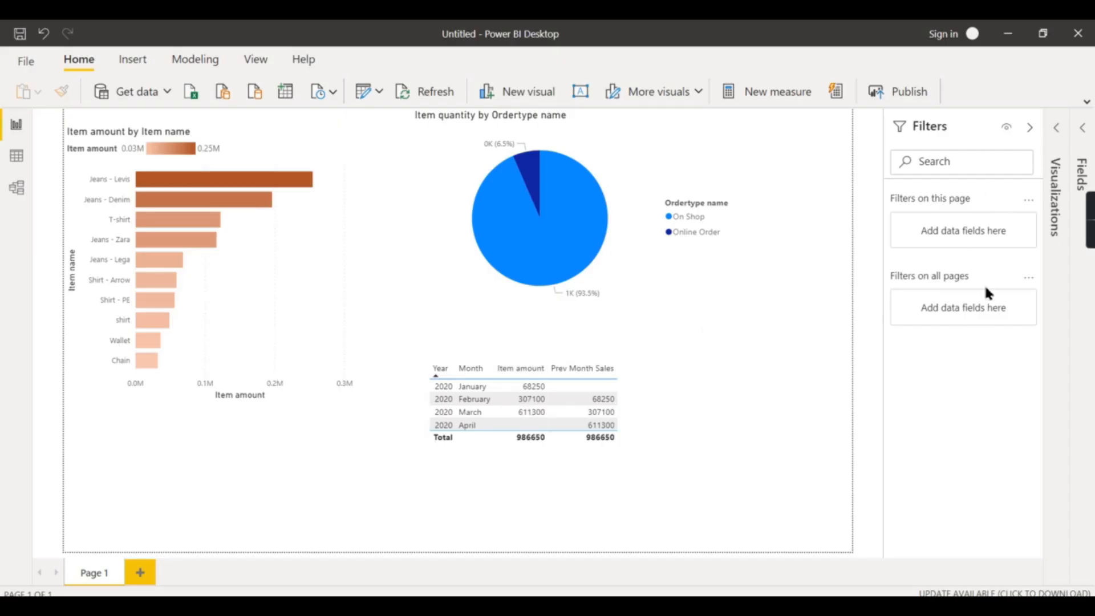
Add Item name from the Data table as a filter on this page
left_click(1085, 150)
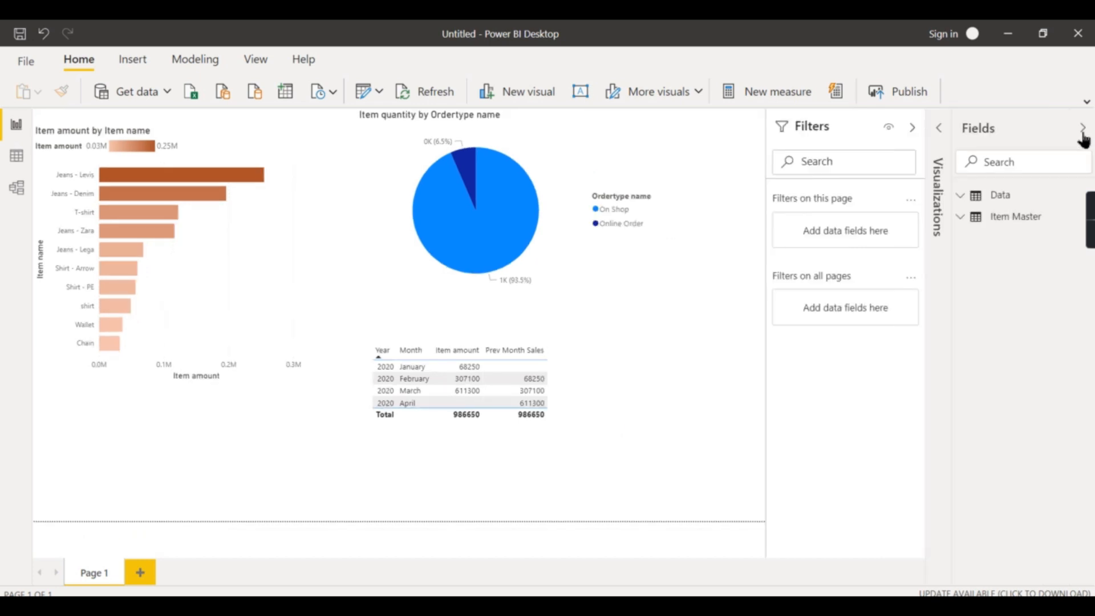
left_click(965, 201)
left_click_drag(1015, 245, 864, 237)
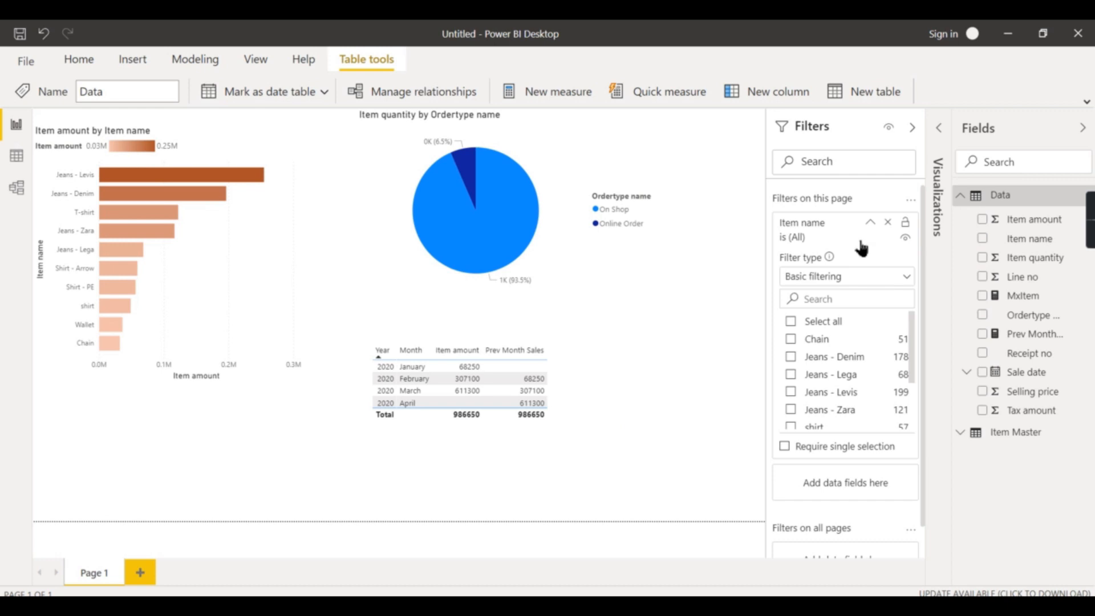
left_click(872, 236)
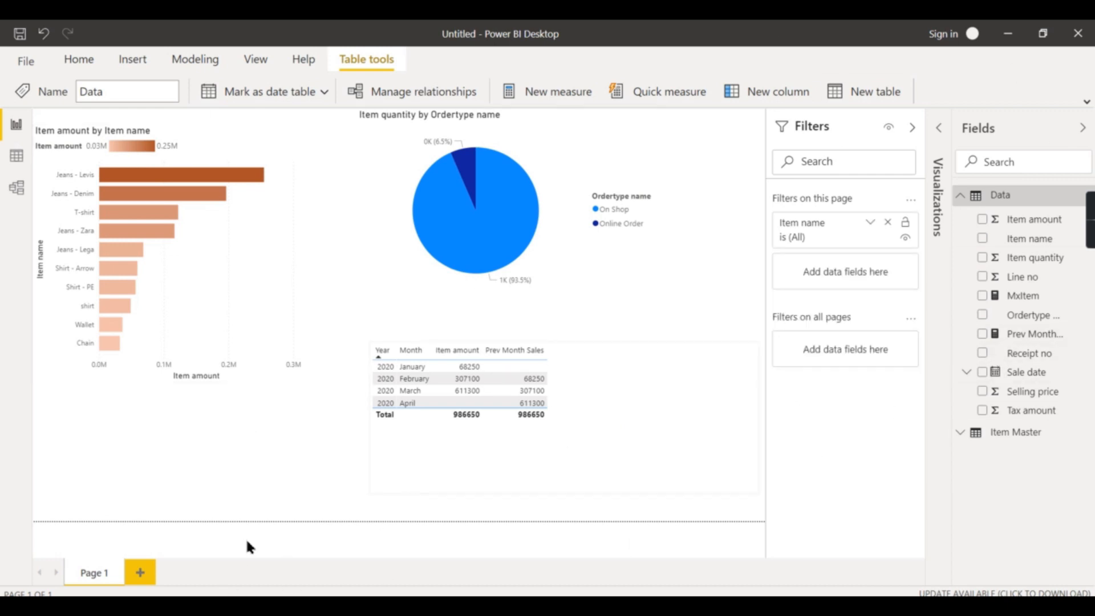
Add a second report page, then on Page 1 place a card showing Item amount above the bar chart
left_click(138, 568)
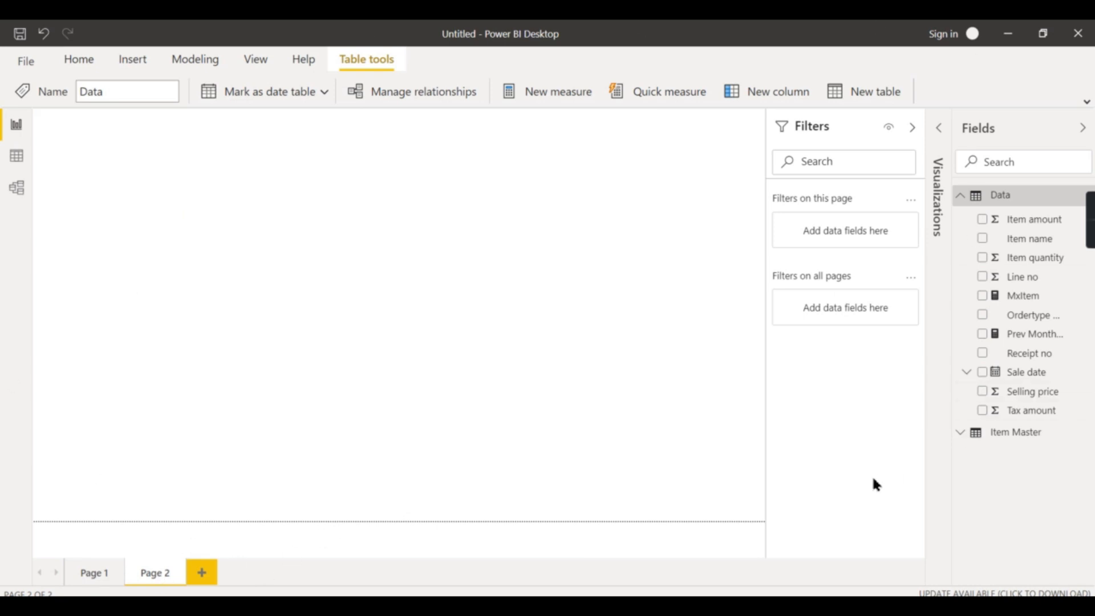
left_click(110, 573)
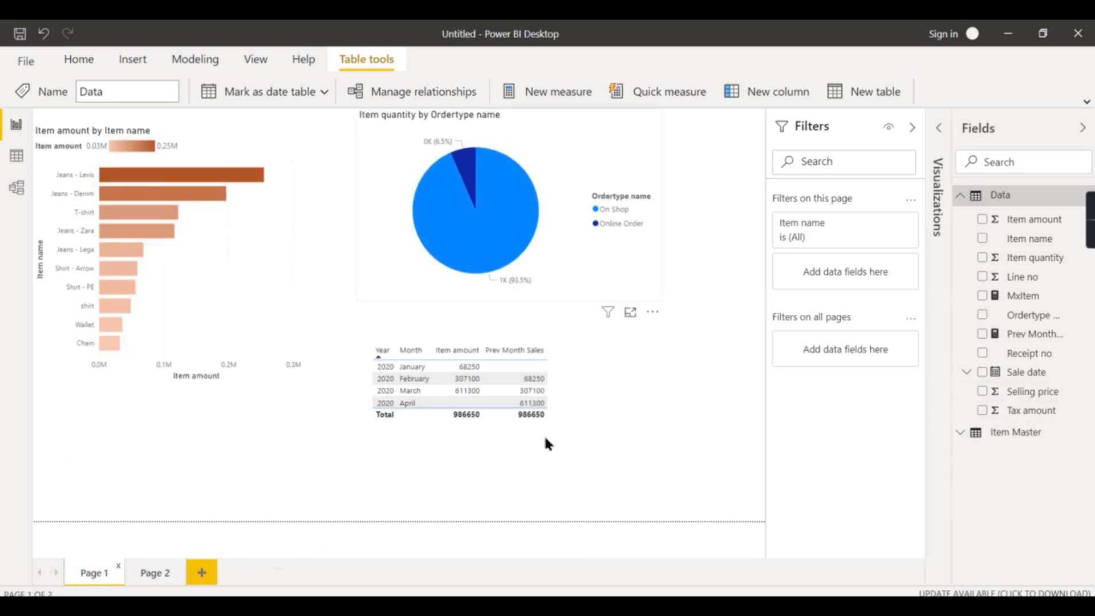
left_click(272, 291)
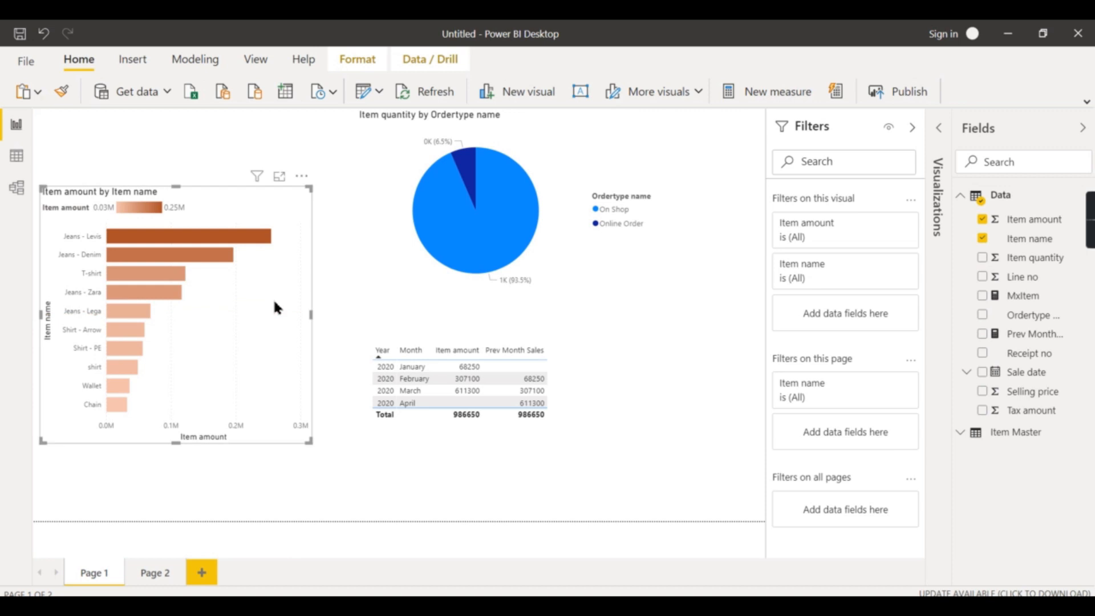
left_click(938, 127)
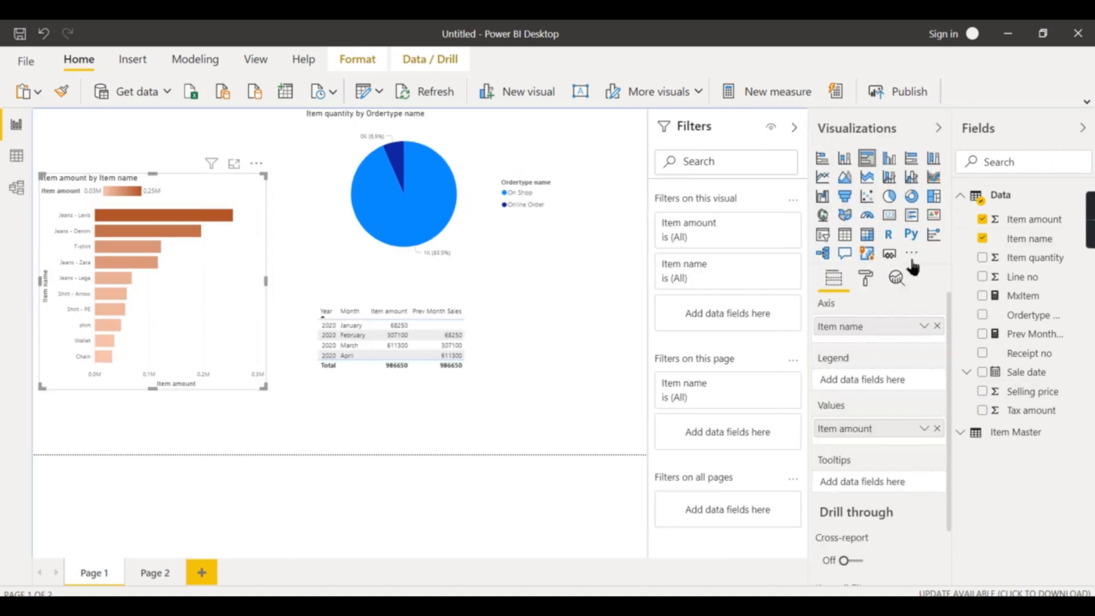
left_click(84, 135)
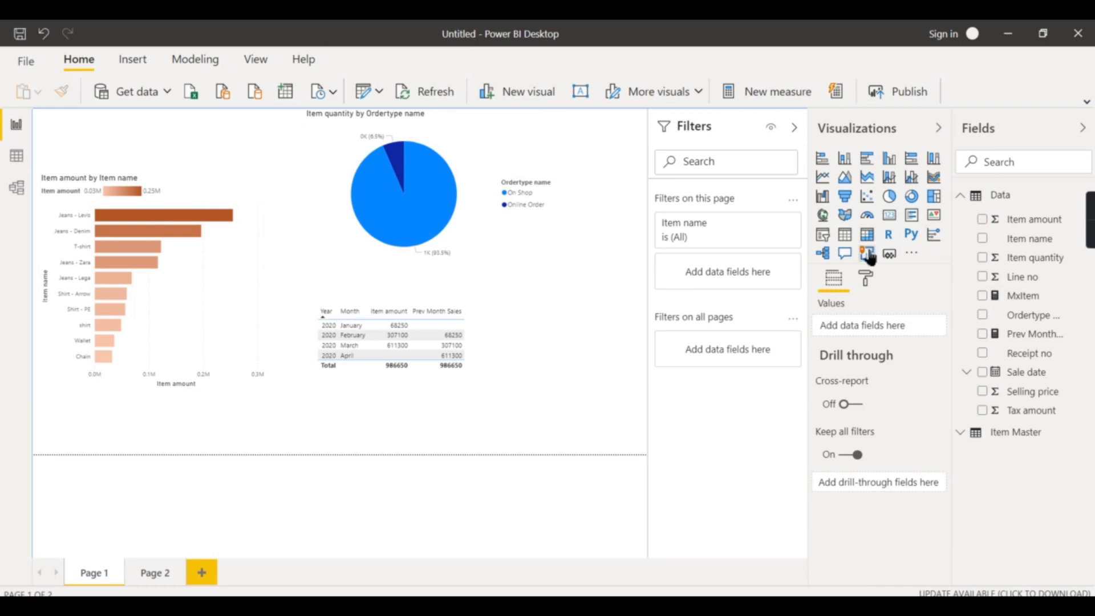
left_click(889, 215)
left_click_drag(586, 155, 99, 155)
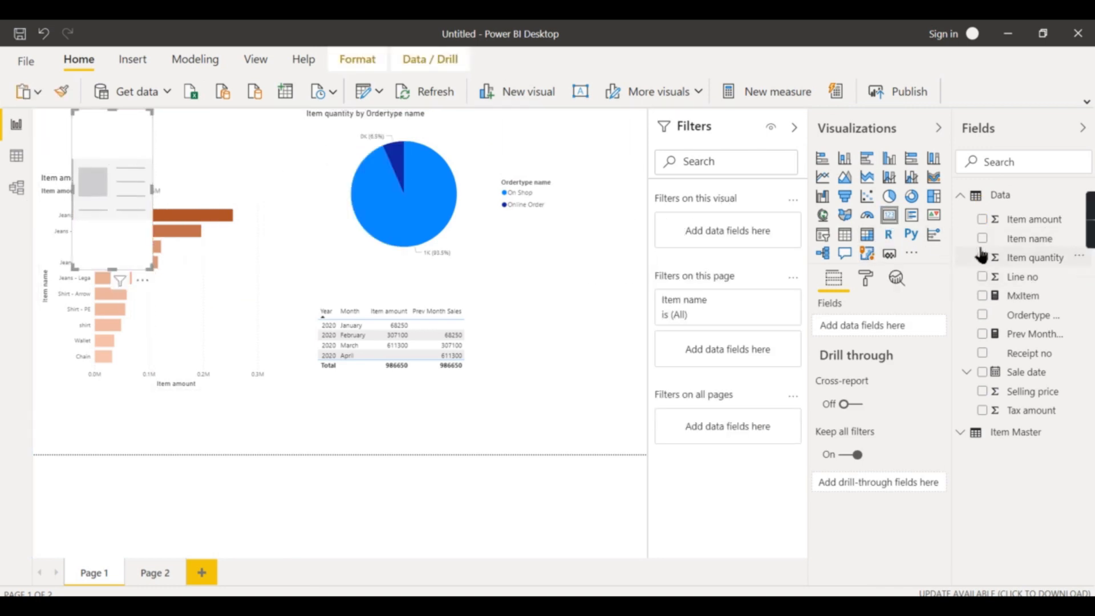
left_click(982, 219)
left_click_drag(152, 268, 239, 157)
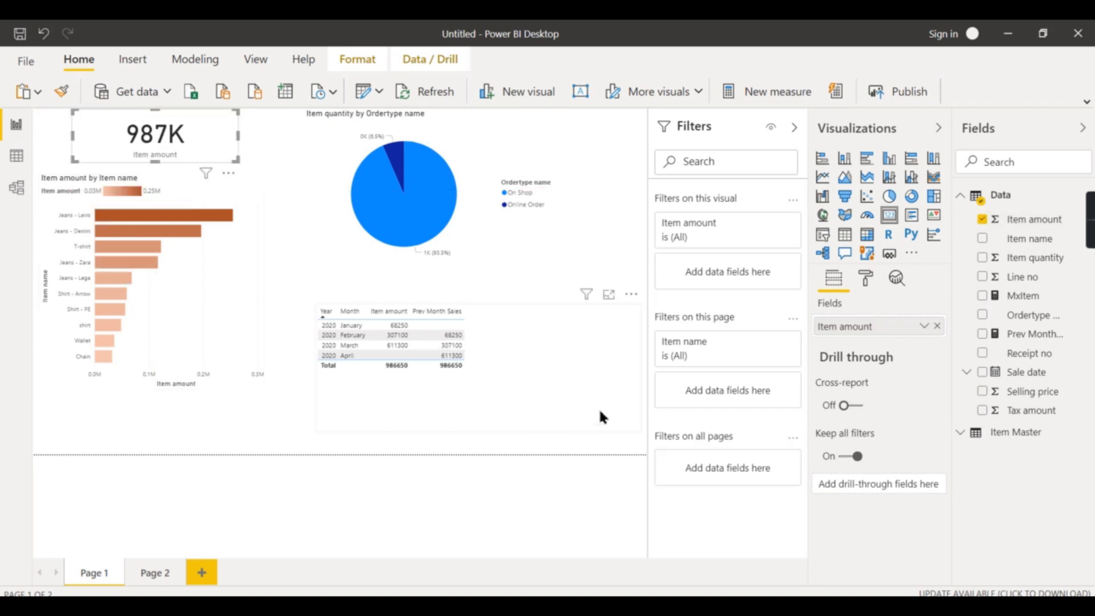
Set the page background to a grey colour with 0% transparency
left_click(614, 226)
left_click(866, 278)
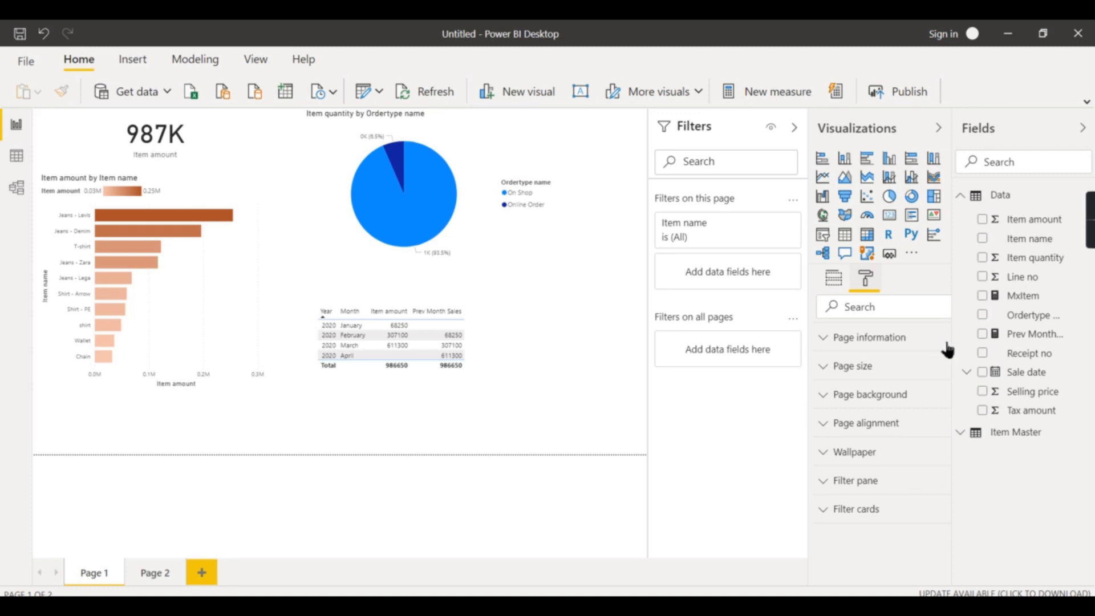
left_click(881, 396)
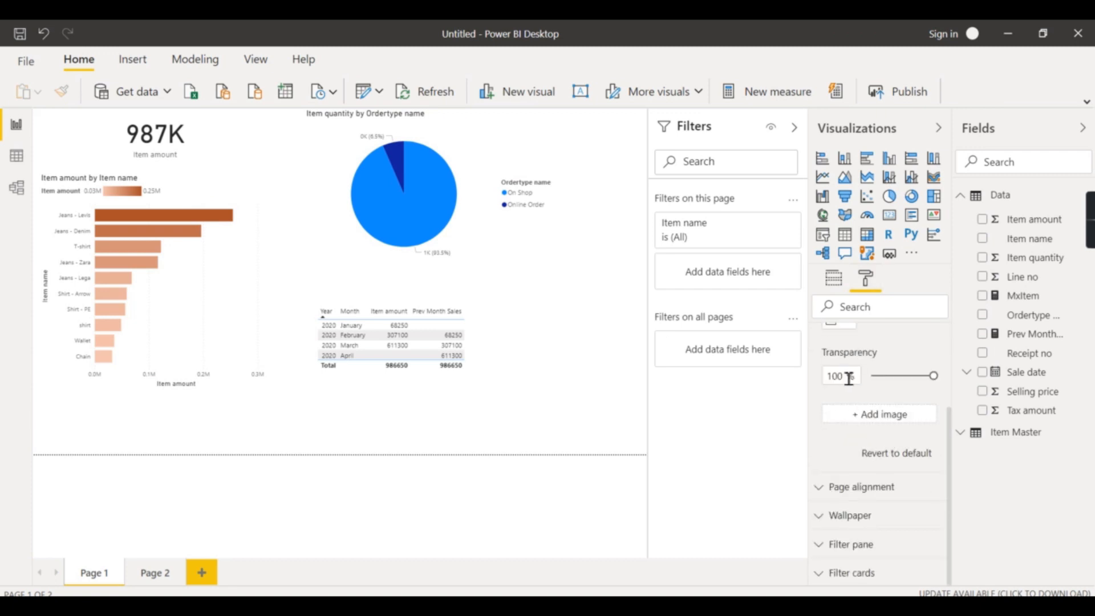
left_click(871, 376)
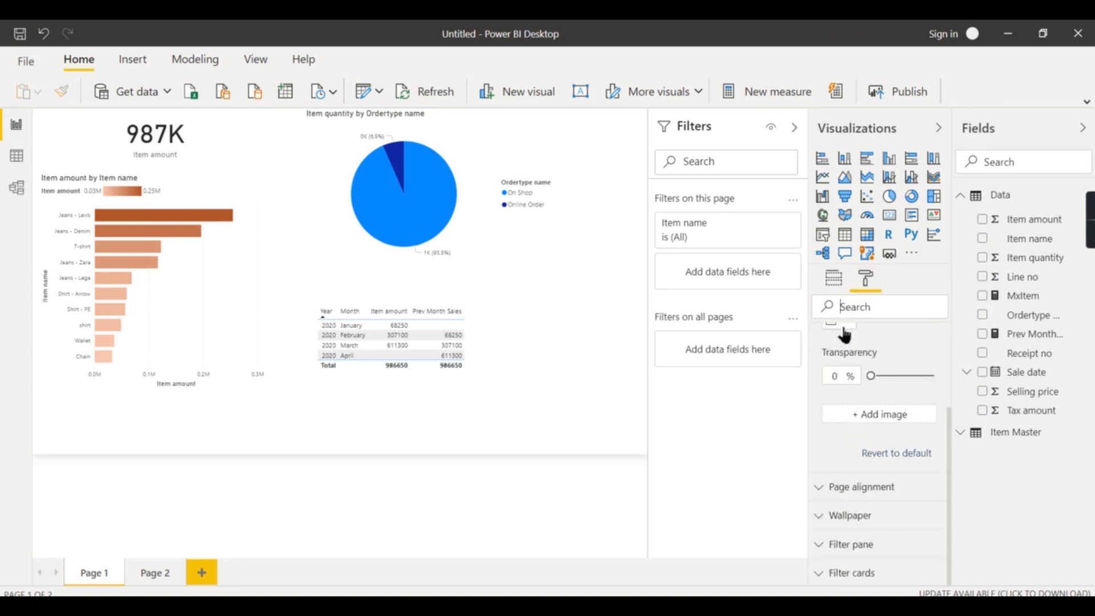
left_click(843, 326)
left_click(819, 381)
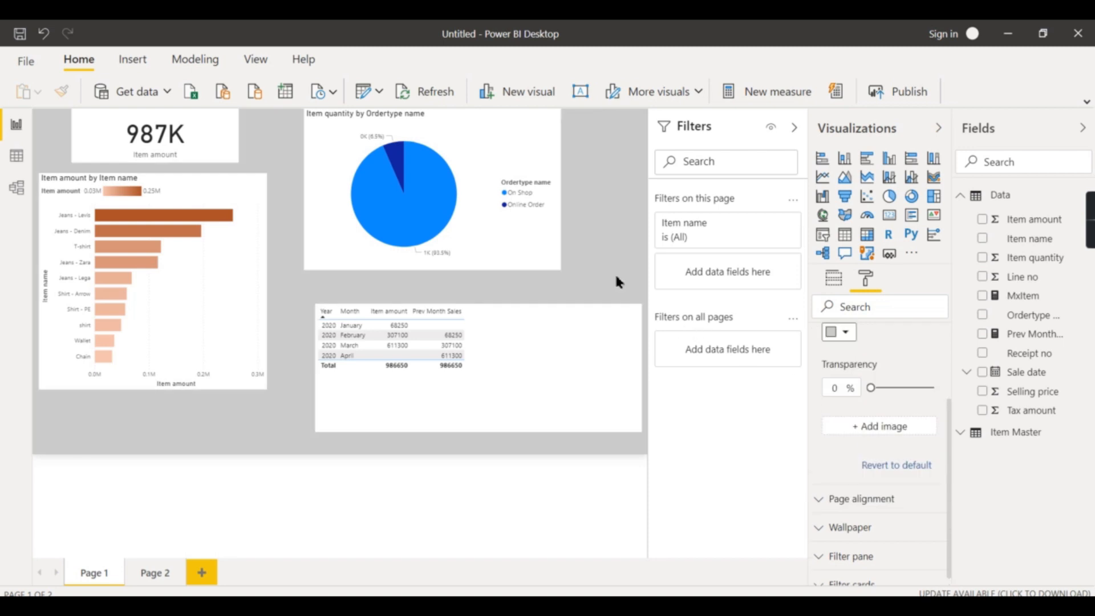
Collapse the Visualizations, Fields and Filters panes to enlarge the report canvas
left_click(940, 128)
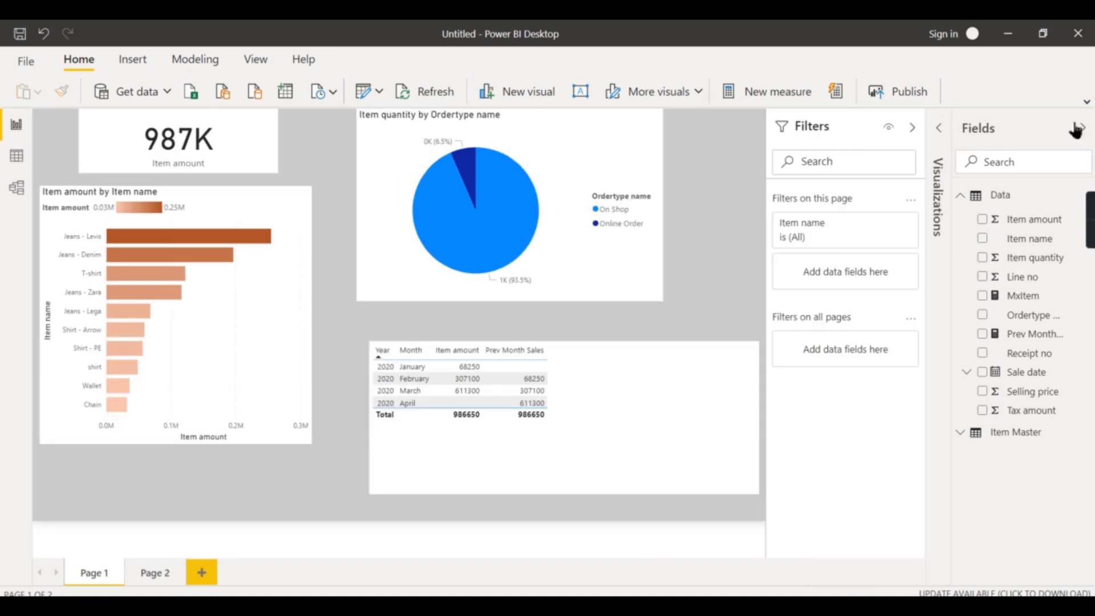
left_click(1082, 127)
left_click(1032, 128)
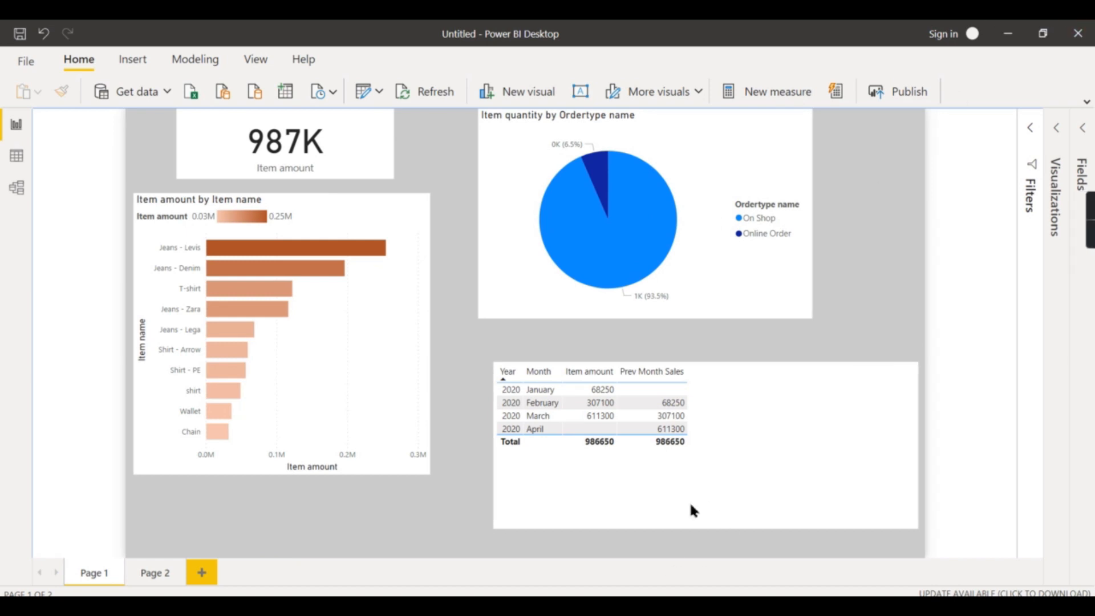
Preview the Tableau dashboard in presentation mode and select the Online Order bubble
mouse_move(565, 607)
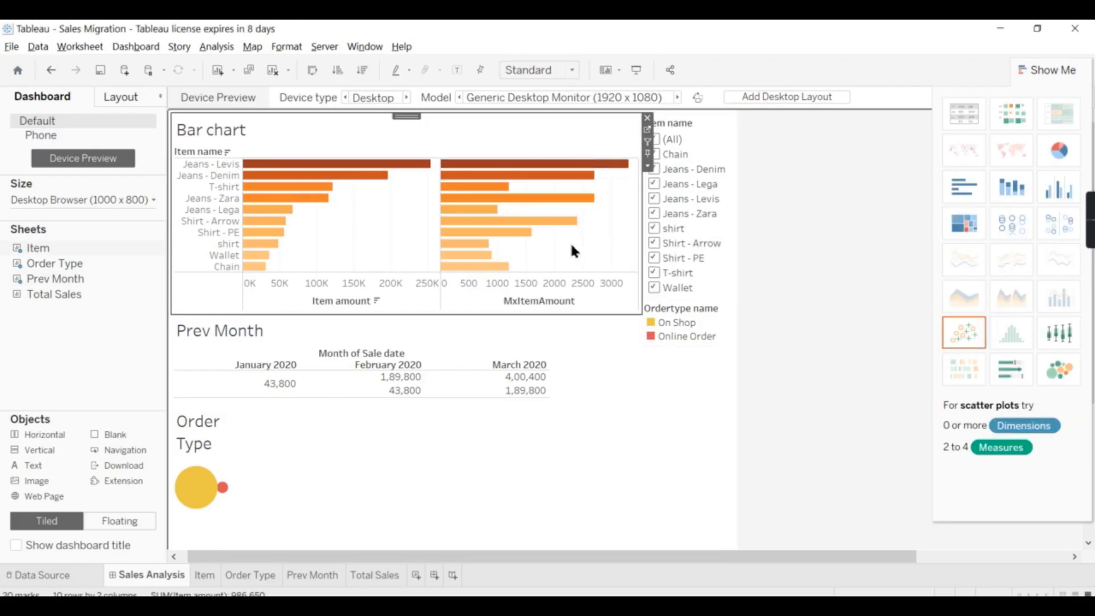
left_click(636, 70)
left_click(303, 469)
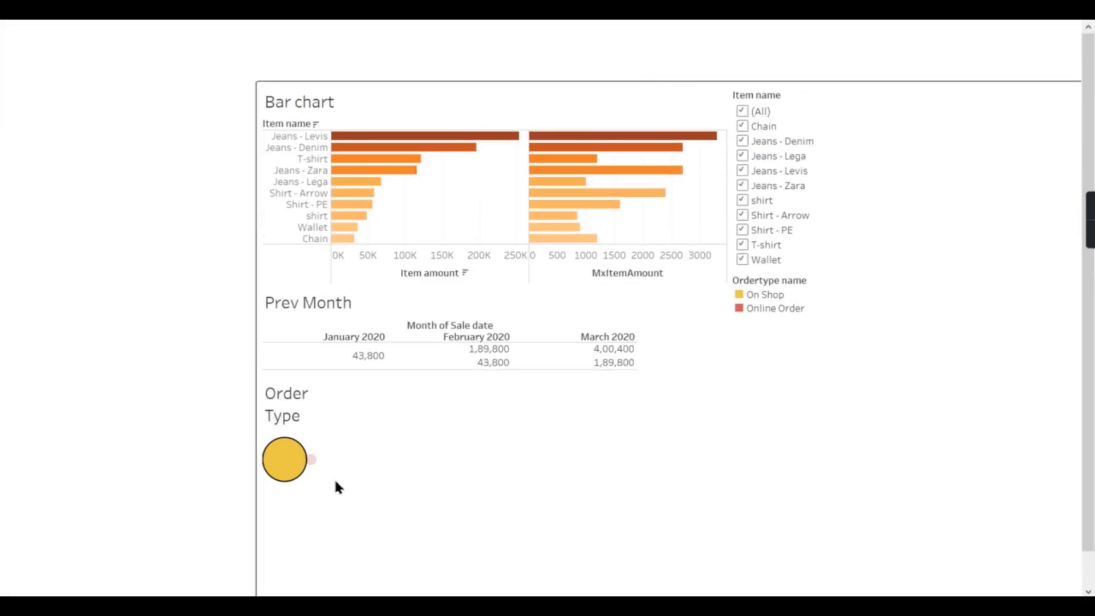
left_click(310, 460)
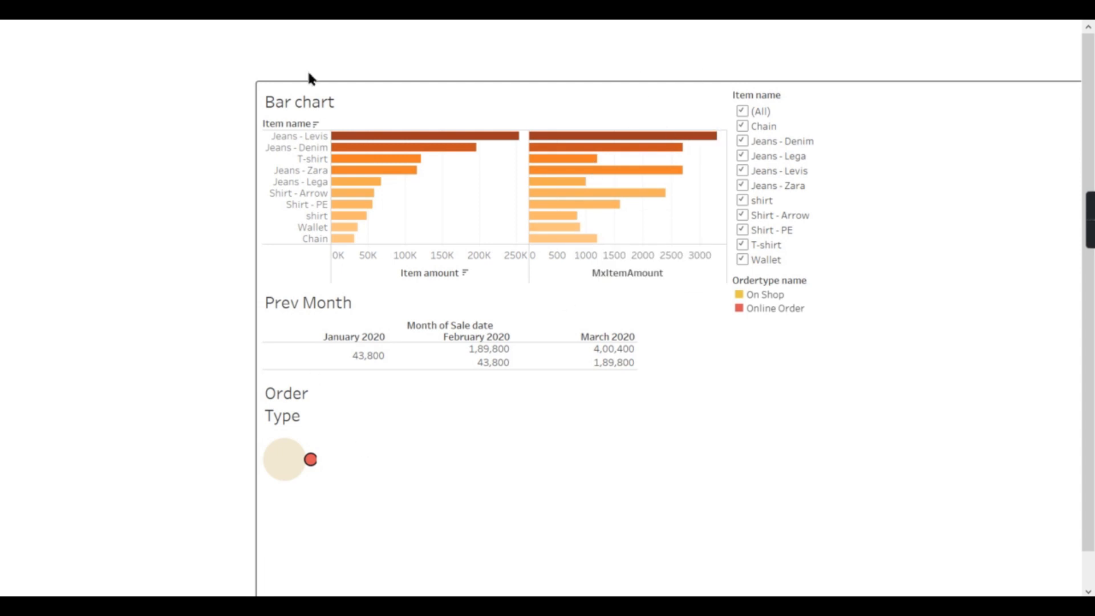
left_click(657, 26)
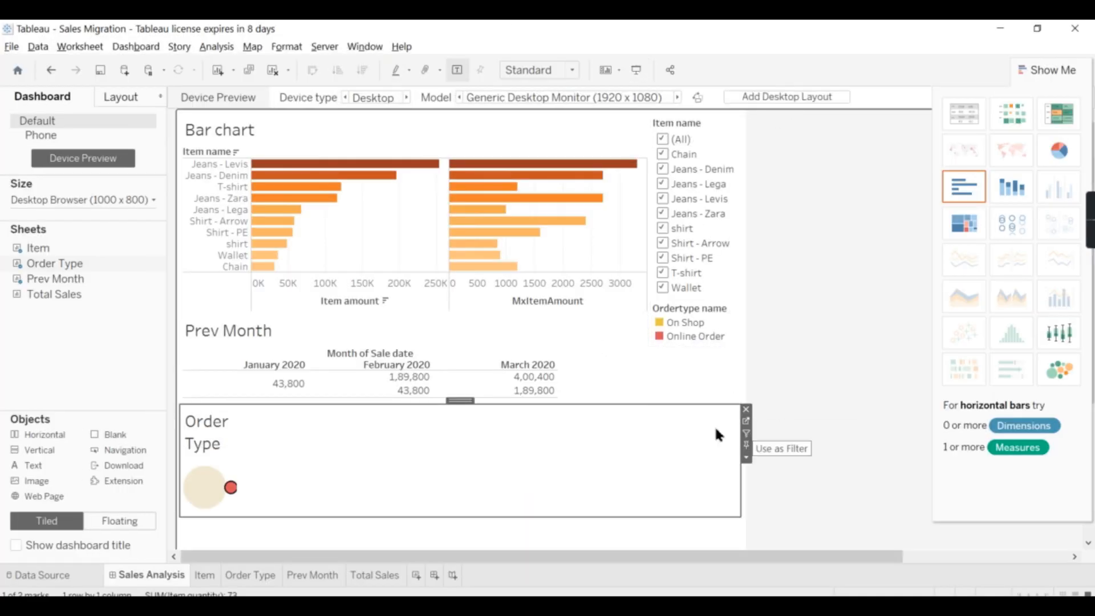
Turn on Use as Filter for the Order Type sheet and preview it by selecting Online Order
left_click(629, 487)
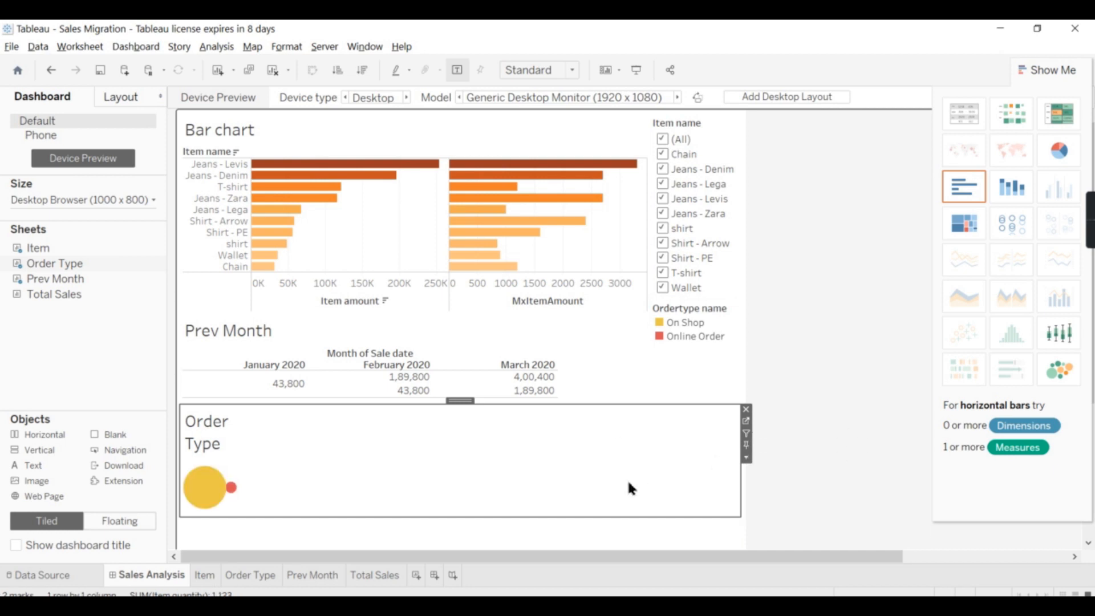
left_click(747, 438)
left_click(637, 72)
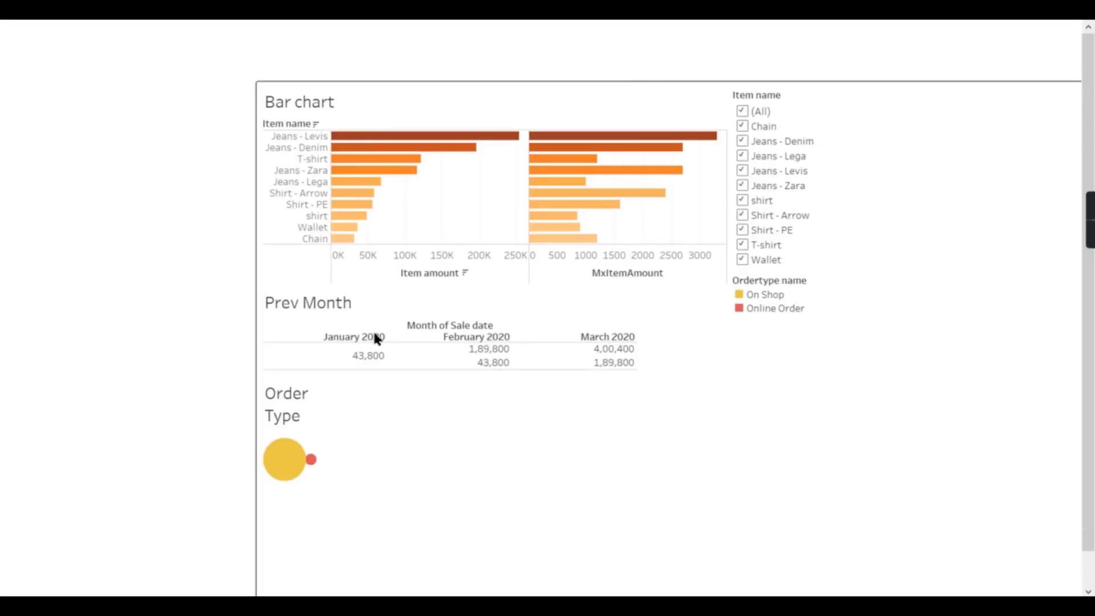
left_click(311, 461)
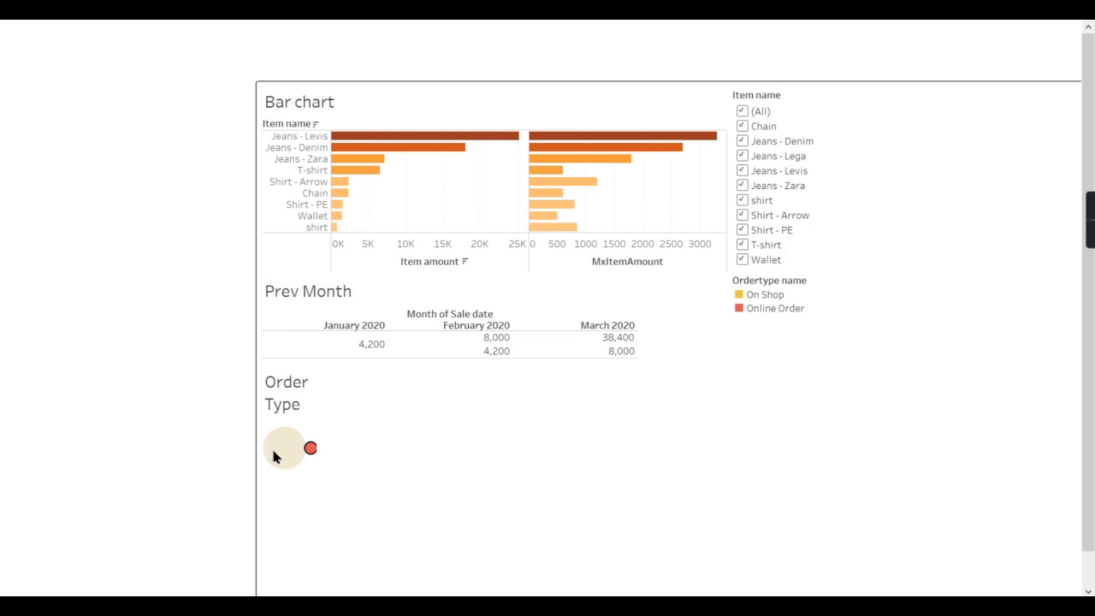
key("Escape")
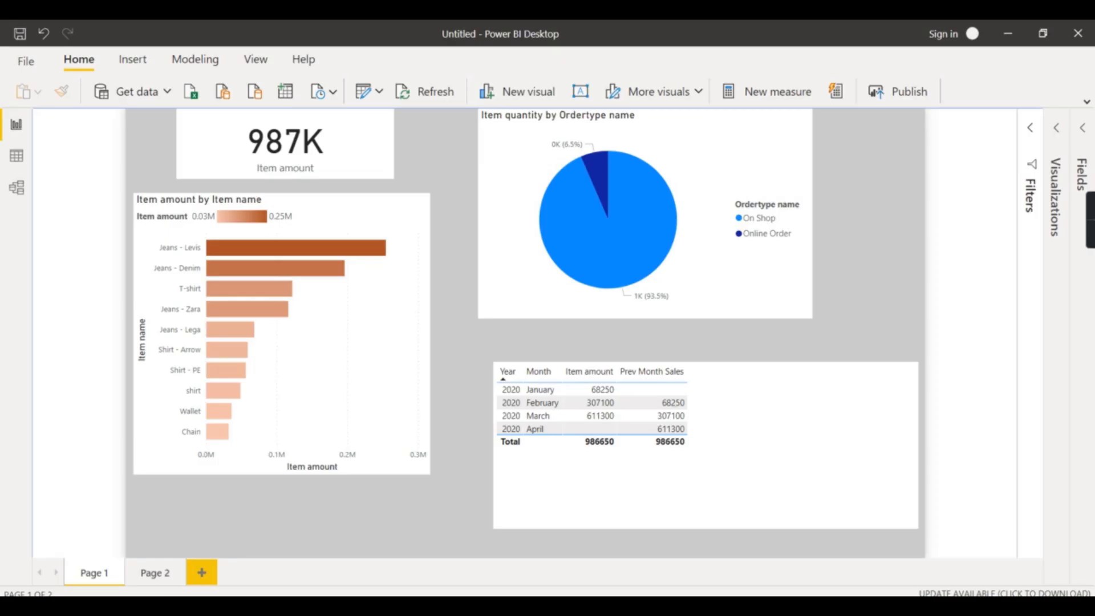
Edit interactions so the pie chart filters the bar chart, testing with the Online Order slice
left_click(172, 60)
left_click(131, 59)
left_click(91, 58)
left_click(187, 61)
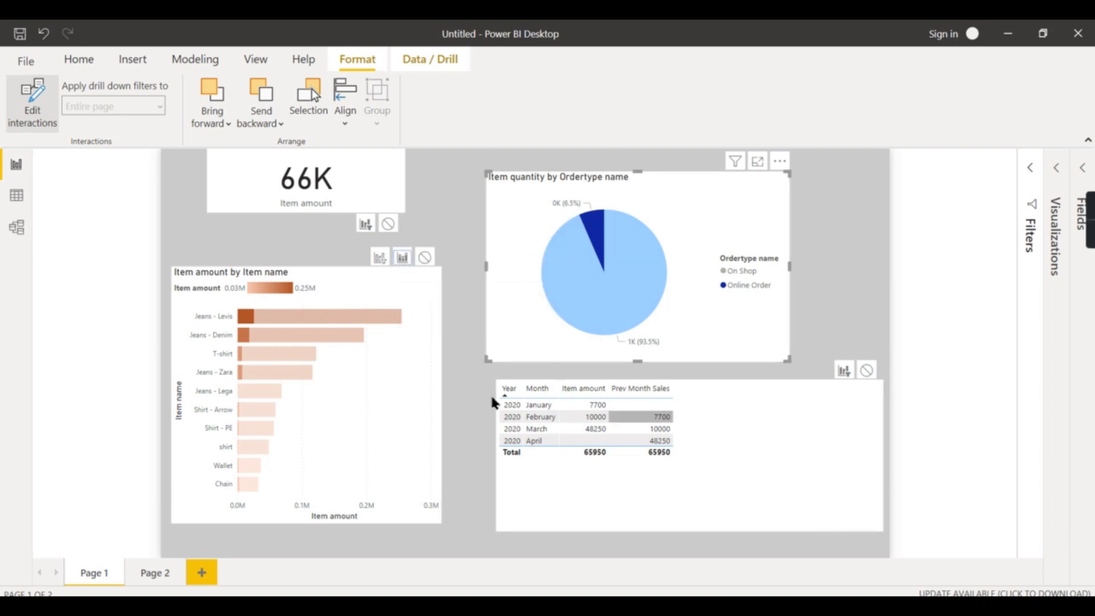
mouse_move(287, 374)
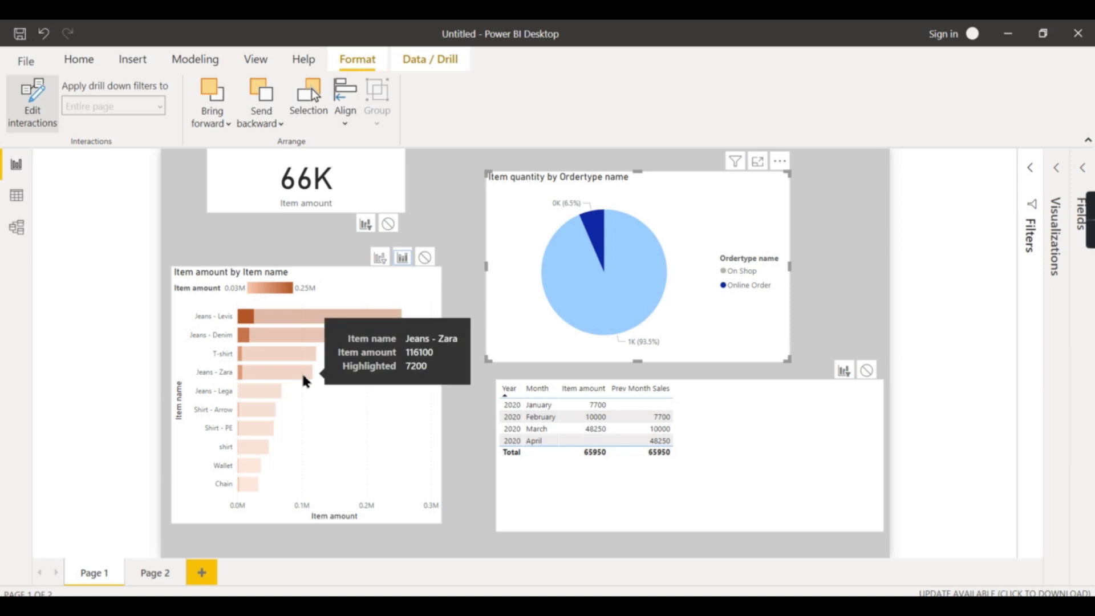
left_click(600, 237)
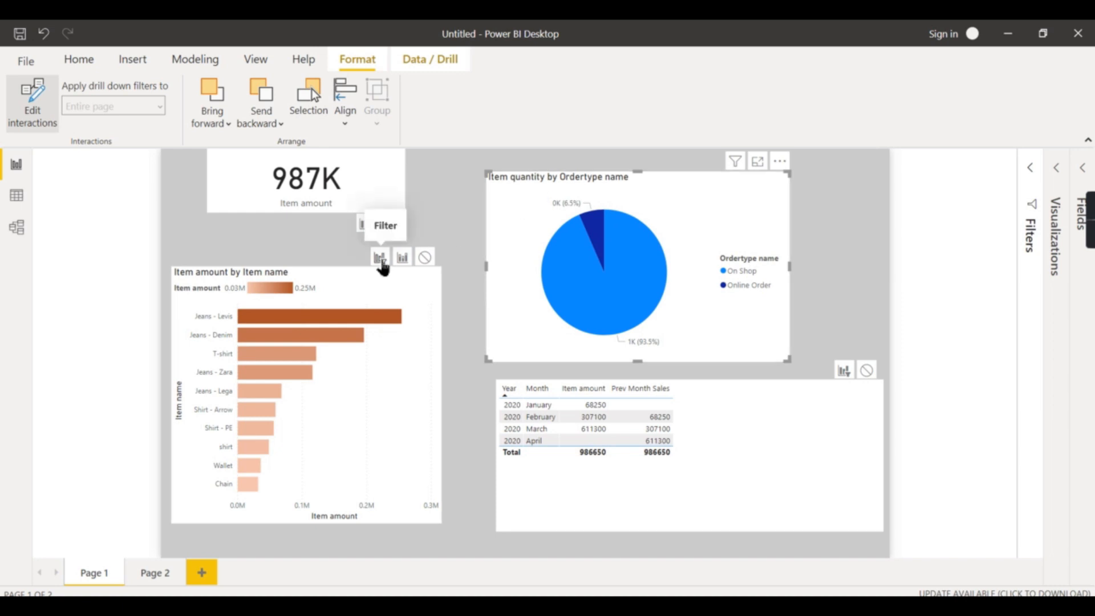
left_click(593, 233)
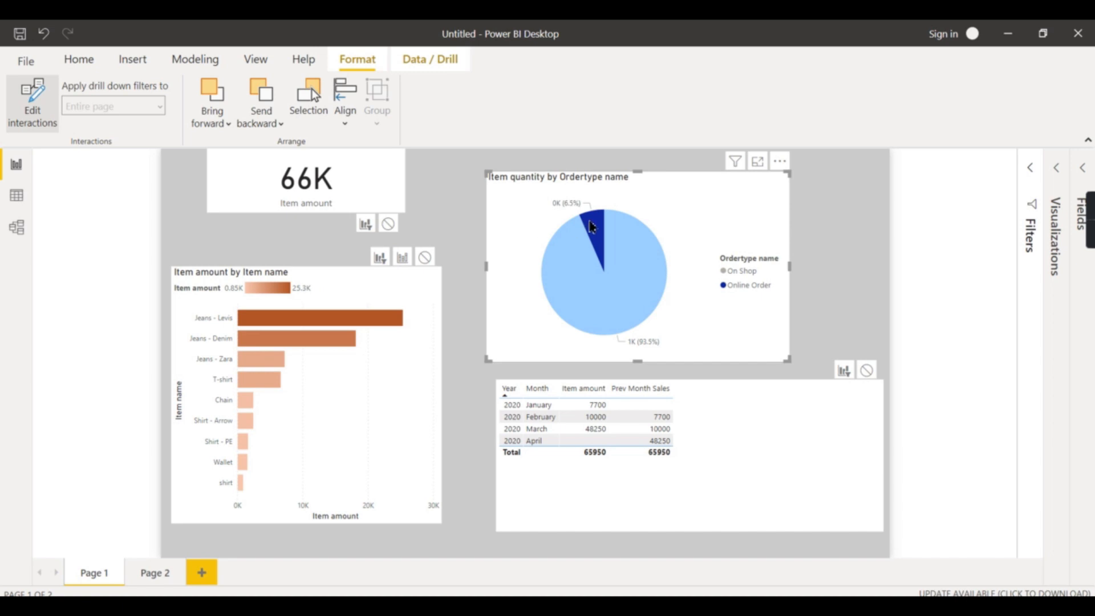
left_click(589, 222)
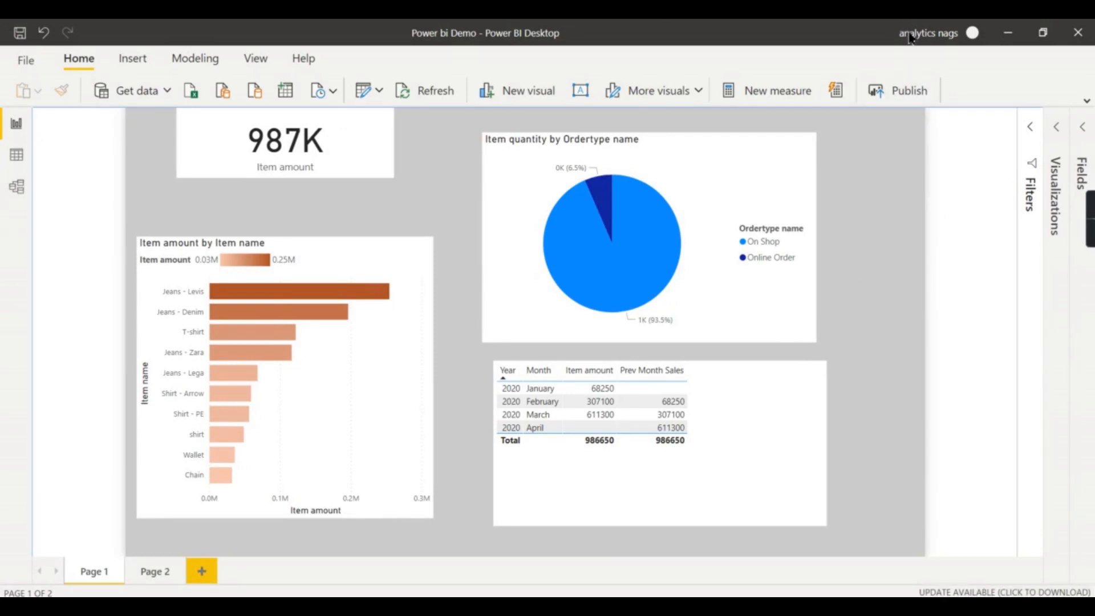
Save the changes and publish the report to My workspace
left_click(917, 90)
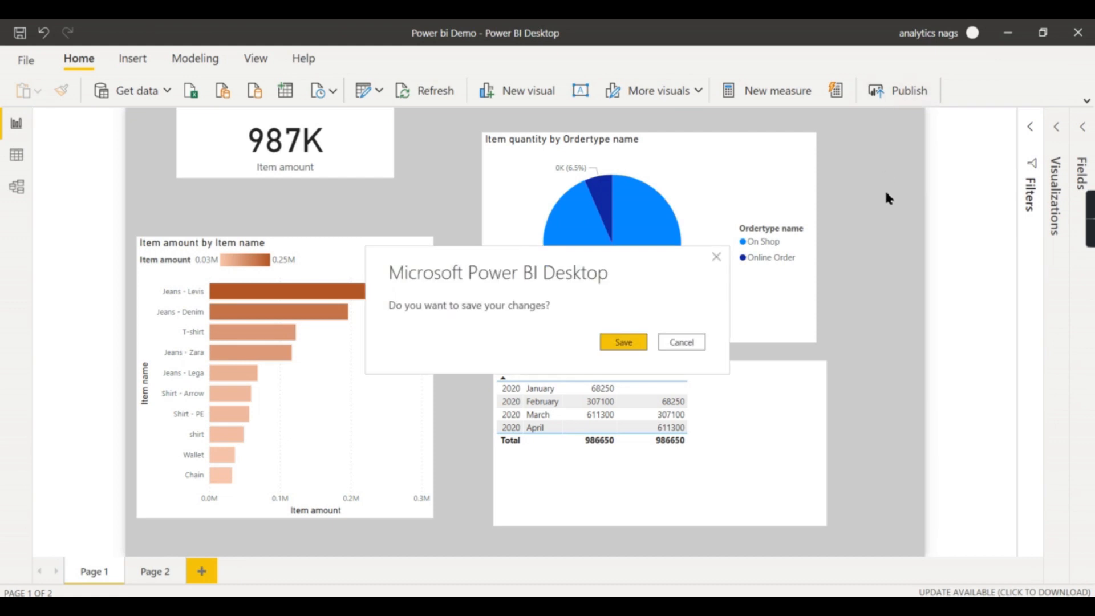
left_click(641, 349)
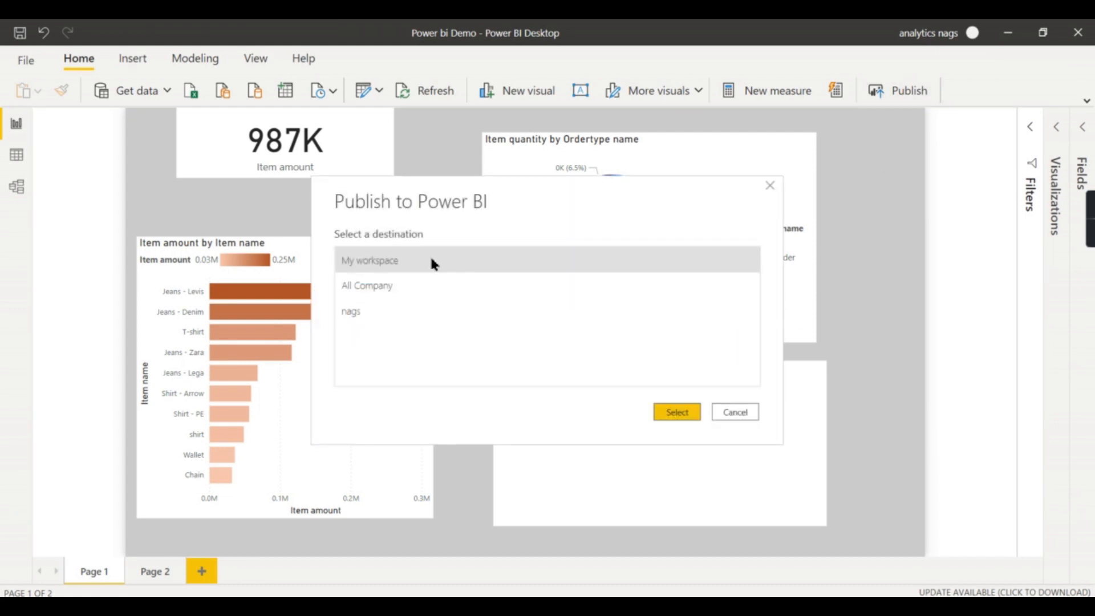
left_click(688, 417)
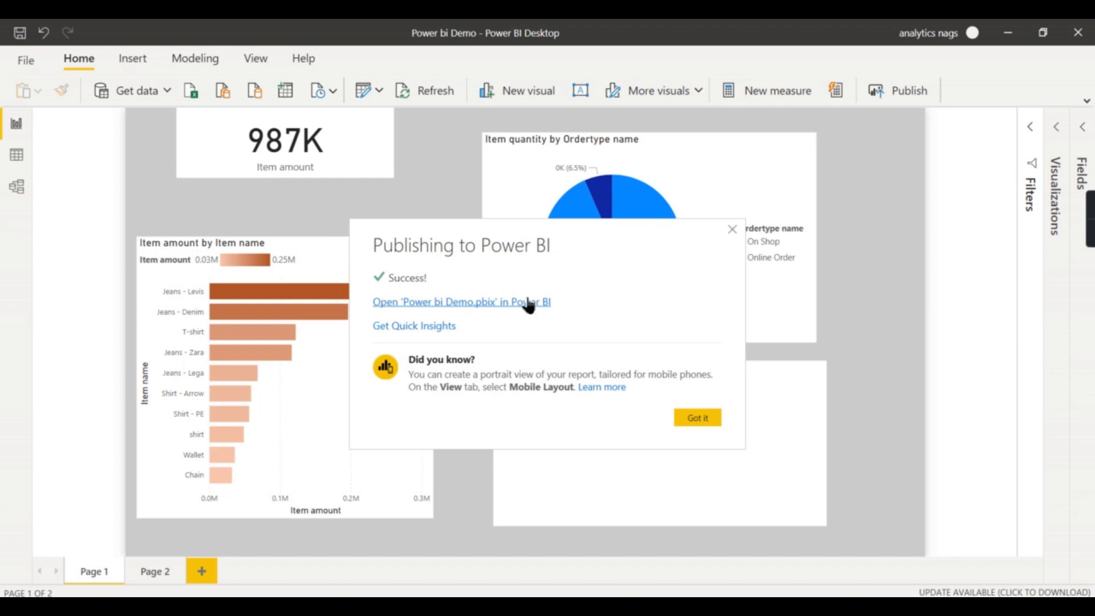
Open the published Power bi Demo report in the browser and view both of its pages
left_click(480, 303)
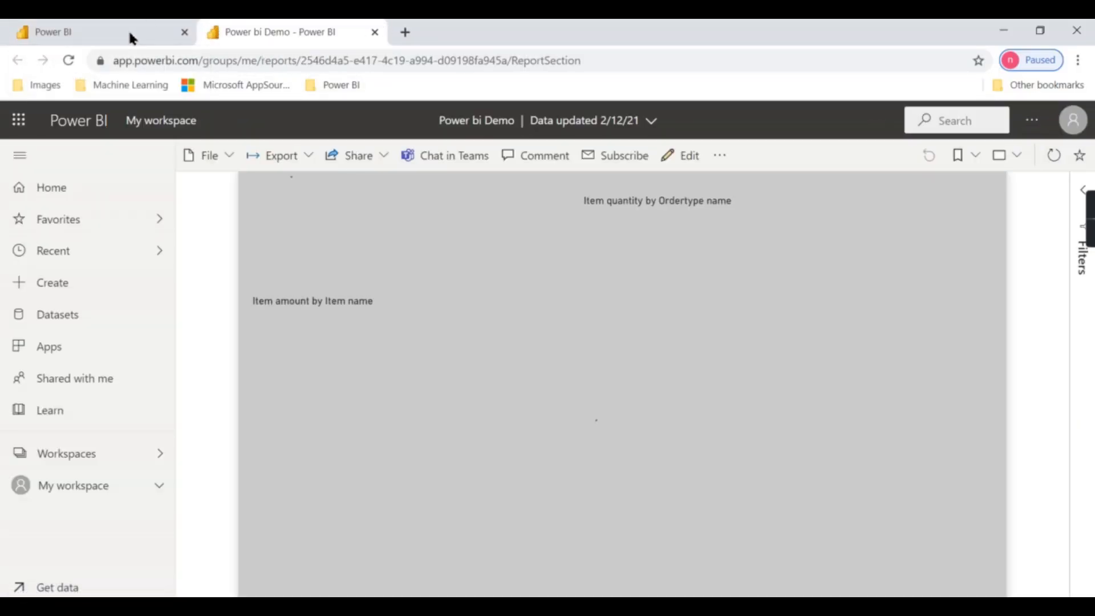
left_click(184, 32)
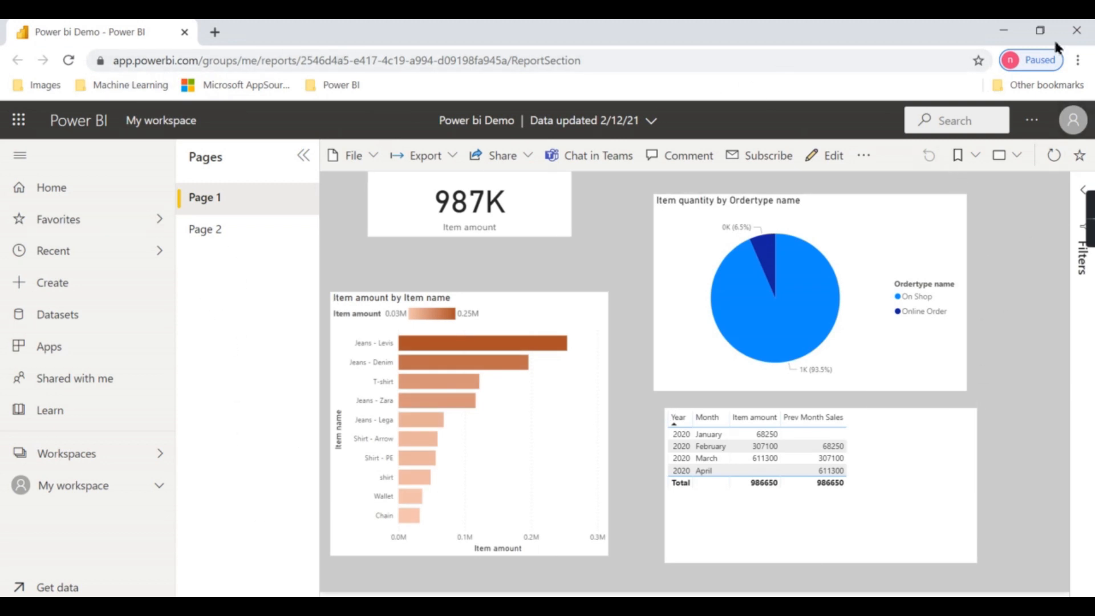
left_click(201, 231)
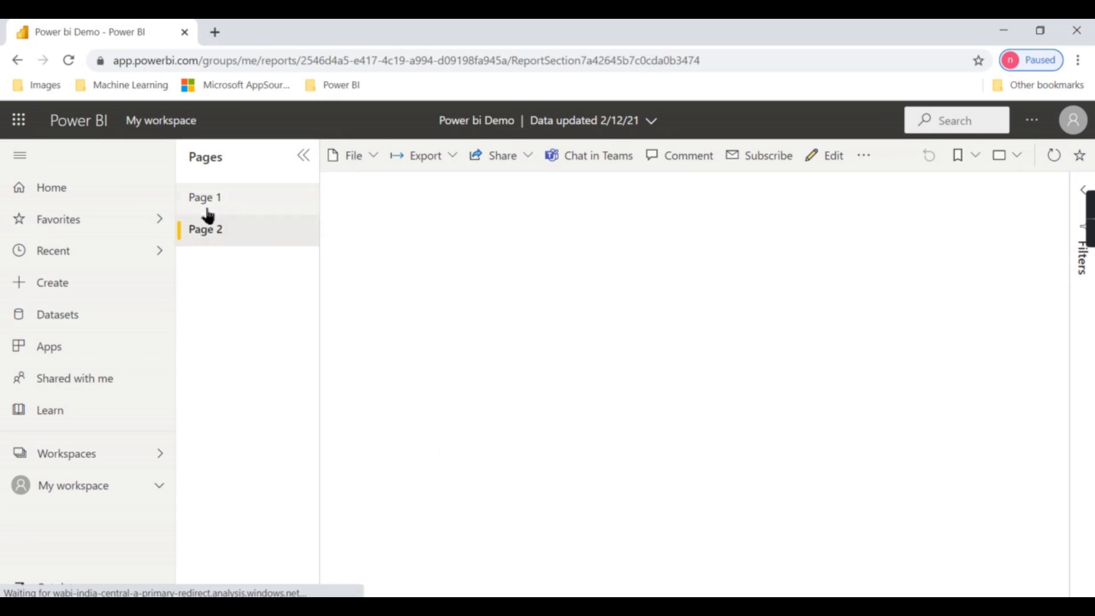
left_click(229, 208)
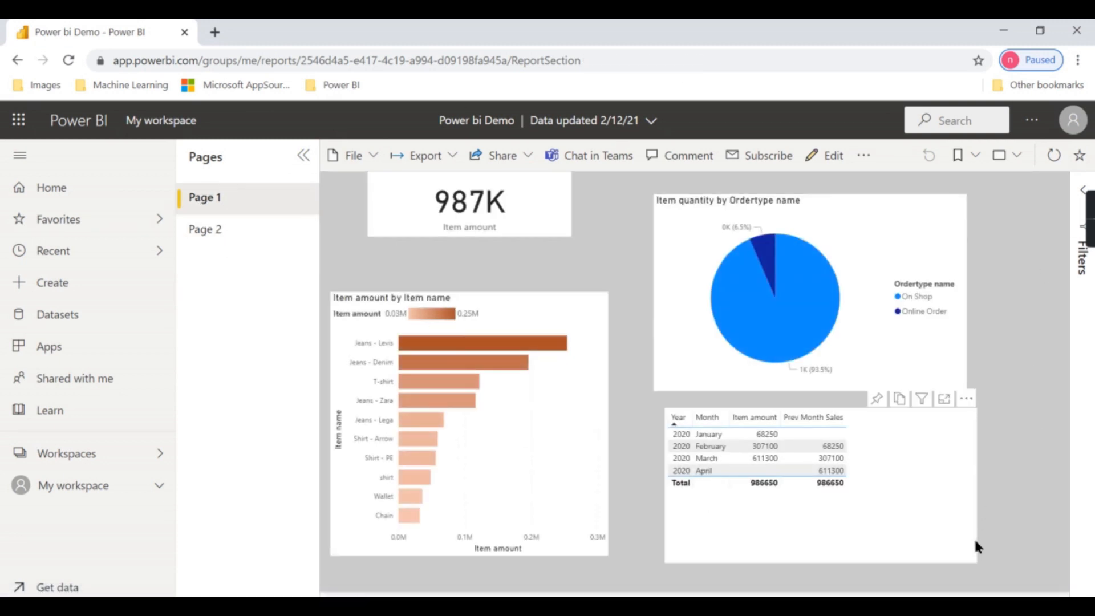
Create a new dashboard named Sales in My workspace
left_click(75, 492)
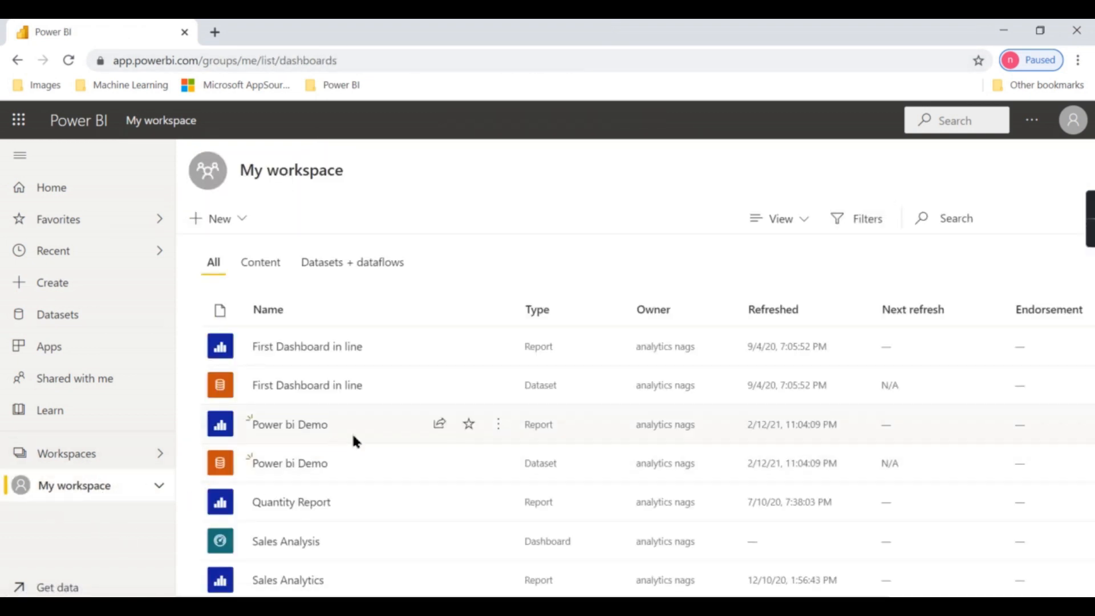
left_click(242, 223)
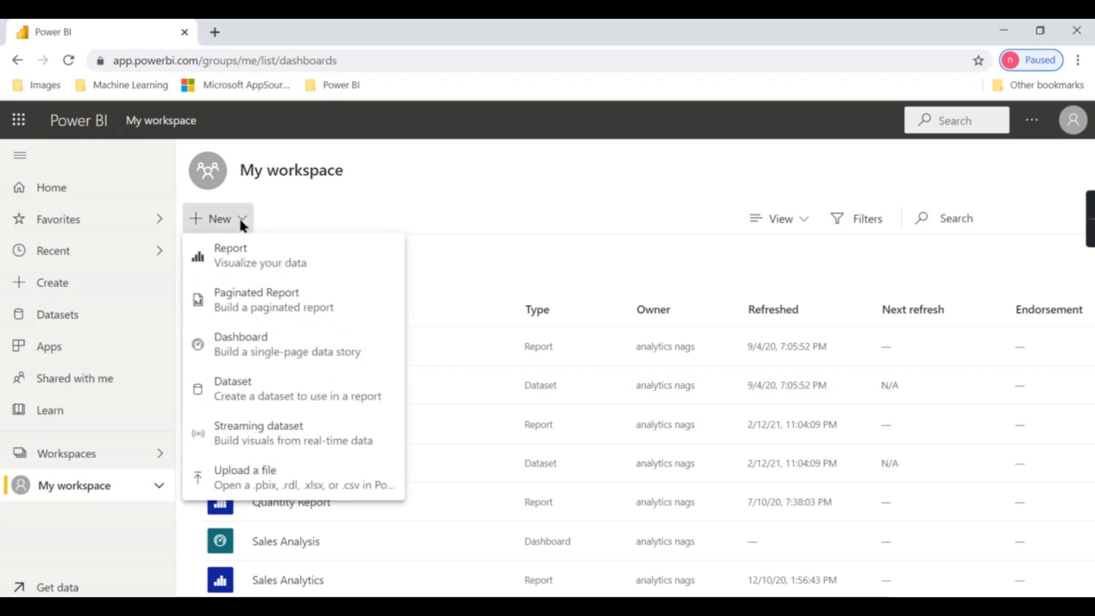
left_click(235, 359)
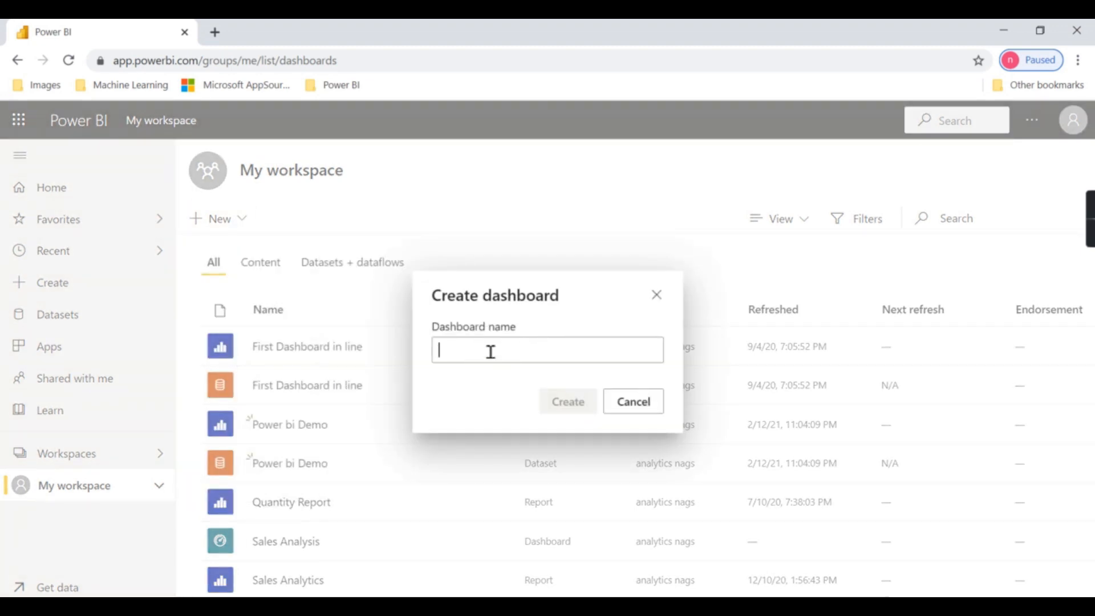
type("Sales")
left_click(575, 406)
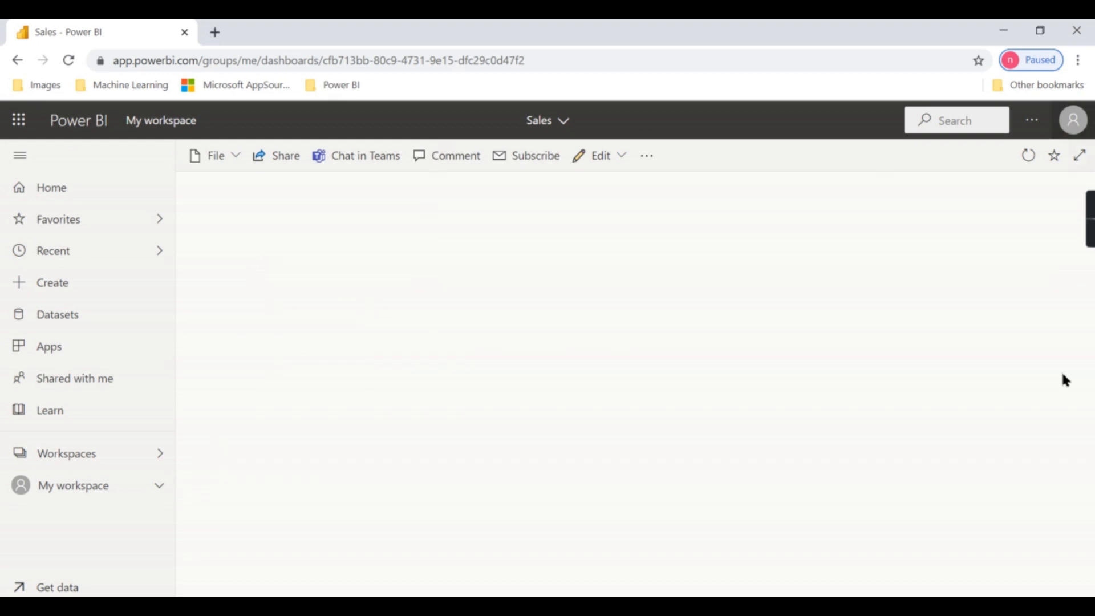
Open the Power bi Demo report and pin the Item amount by Item name bar chart to the Sales dashboard
left_click(80, 489)
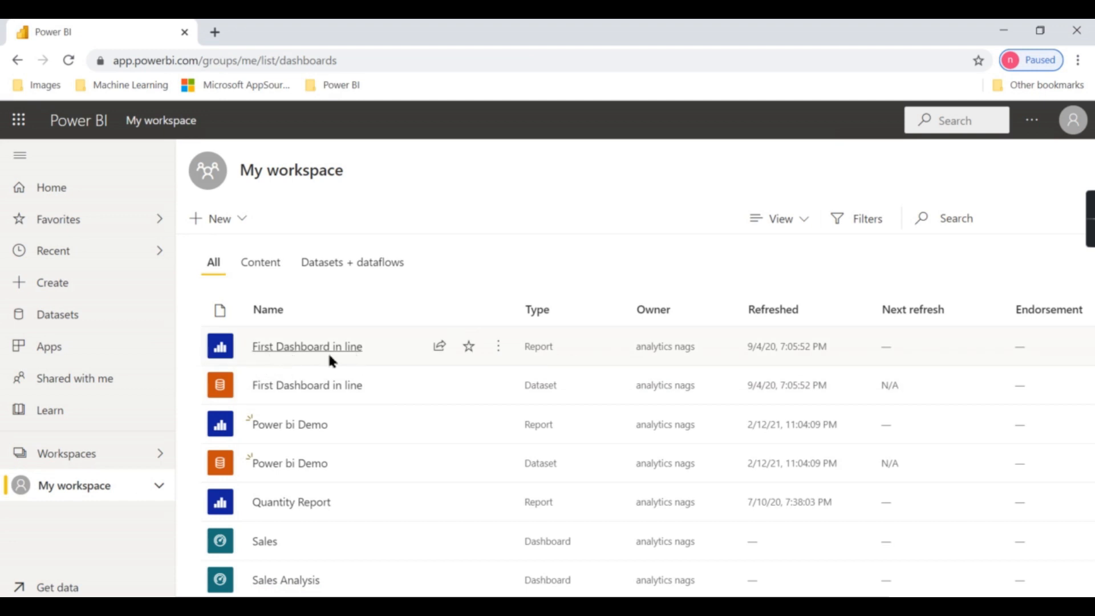
scroll(293, 462, "down", 2)
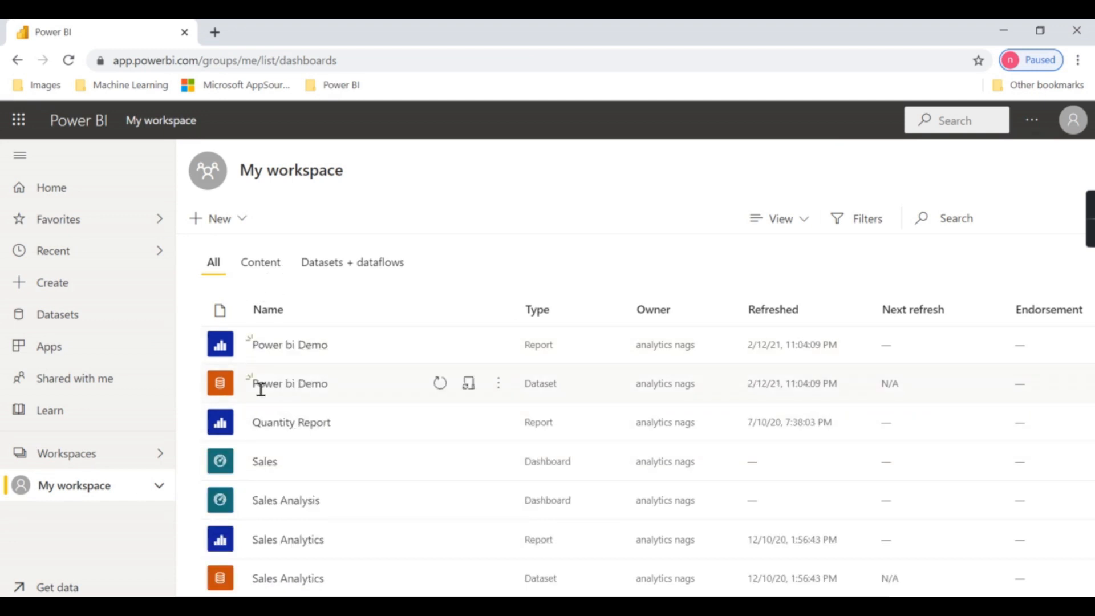
left_click(266, 345)
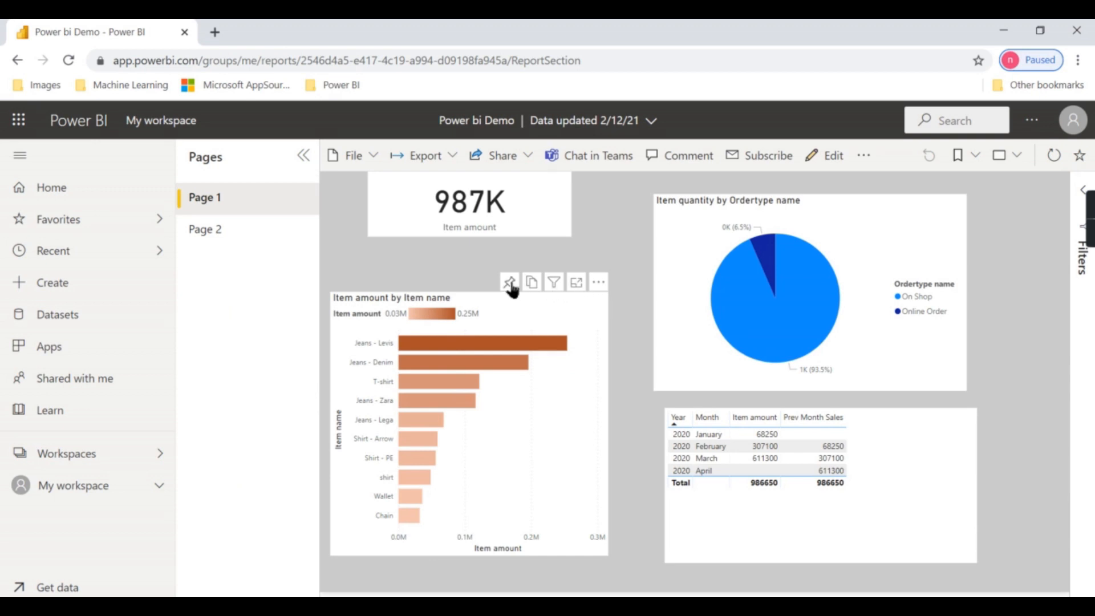
left_click(509, 282)
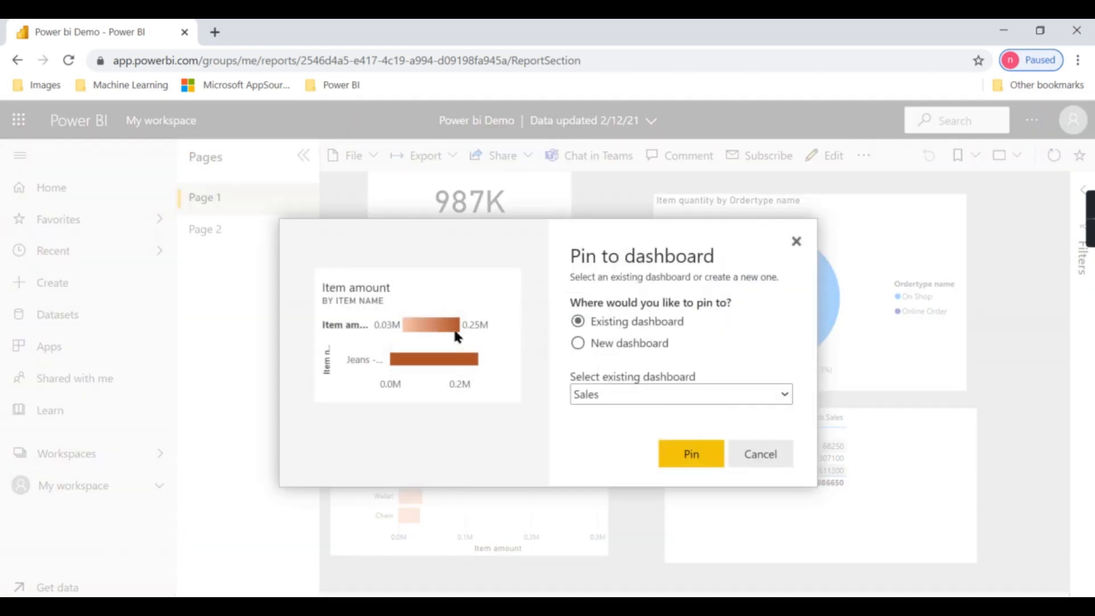
left_click(599, 394)
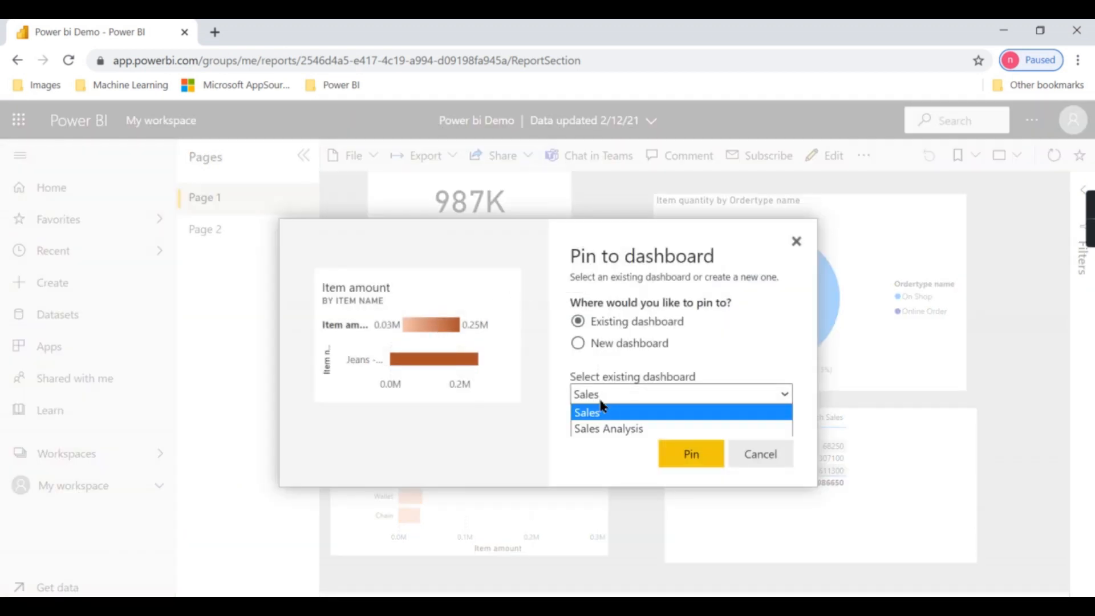
left_click(609, 415)
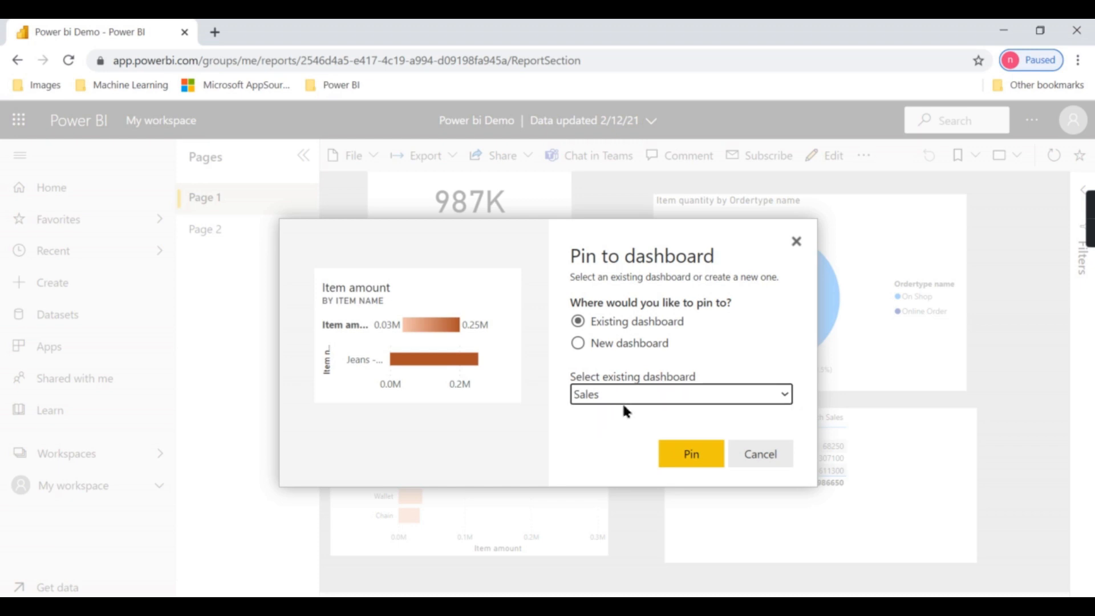
left_click(690, 455)
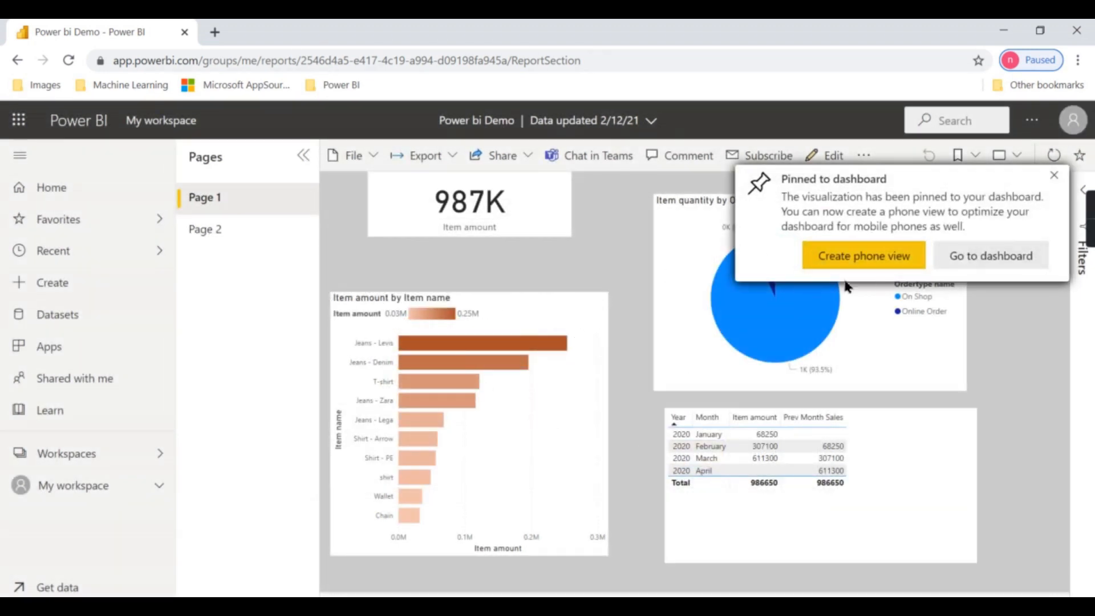
left_click(1054, 175)
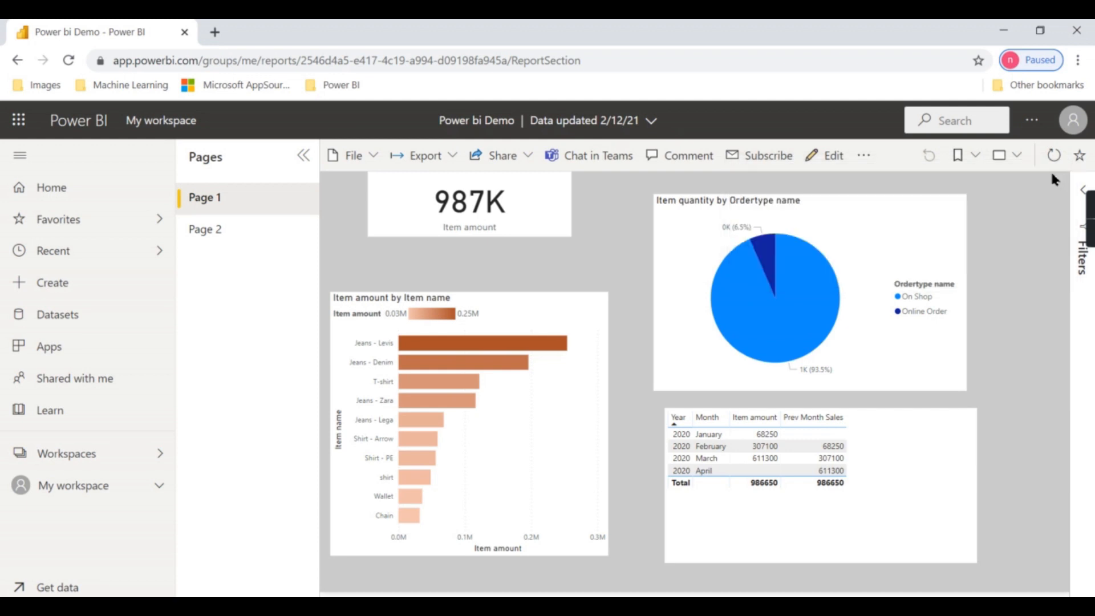
Pin the Item quantity by Ordertype name pie chart to the Sales dashboard as well
left_click(868, 185)
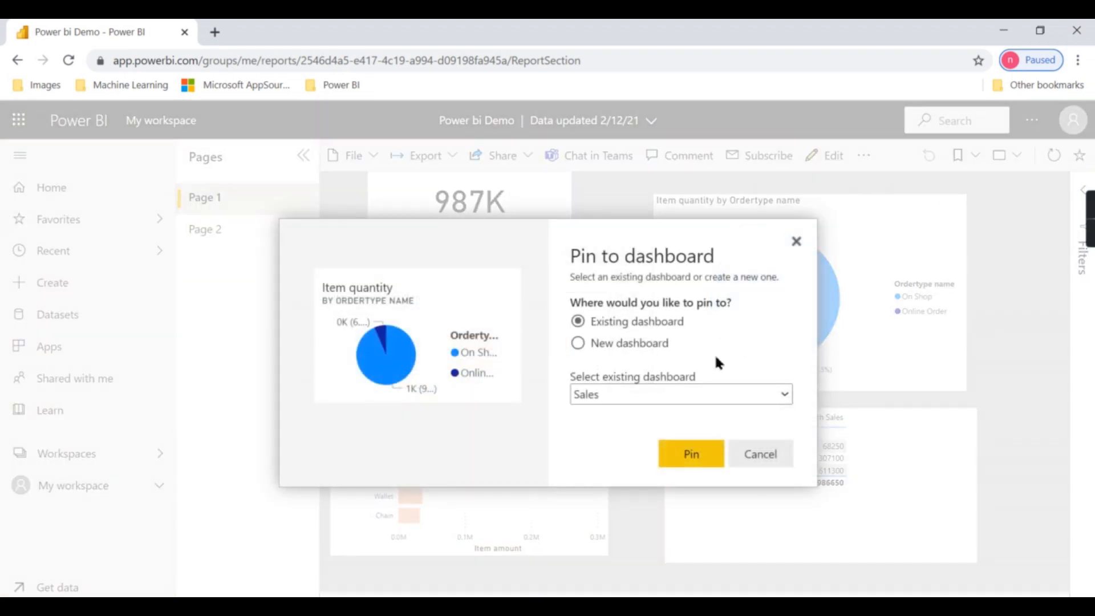
left_click(678, 451)
left_click(1055, 176)
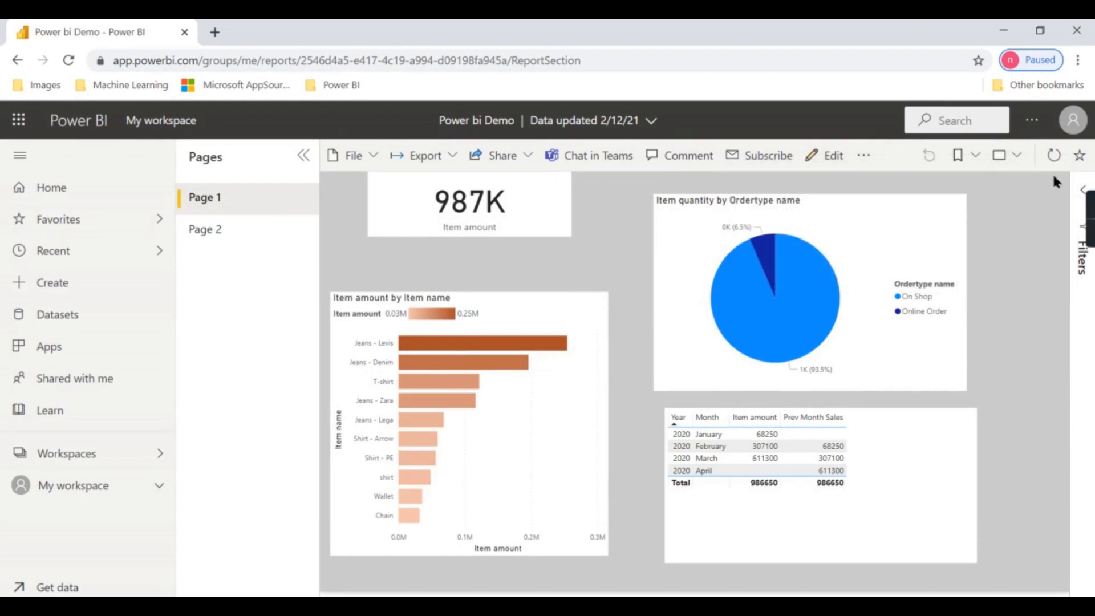
Open the Sales dashboard from My workspace, then switch back to Power BI Desktop and close the publishing dialog
left_click(63, 494)
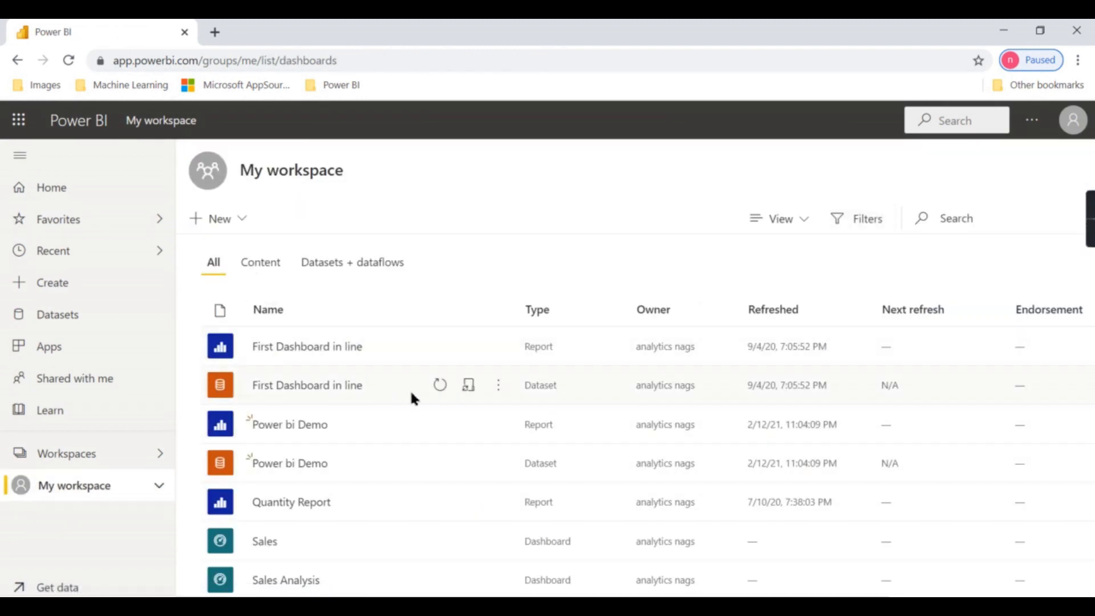
scroll(387, 418, "down", 2)
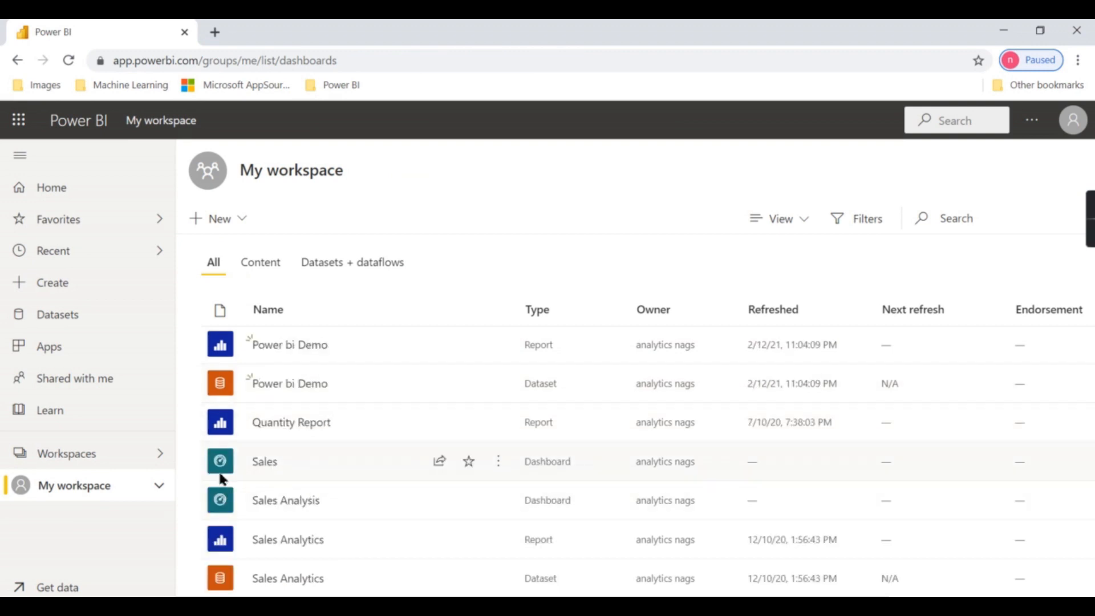
left_click(265, 463)
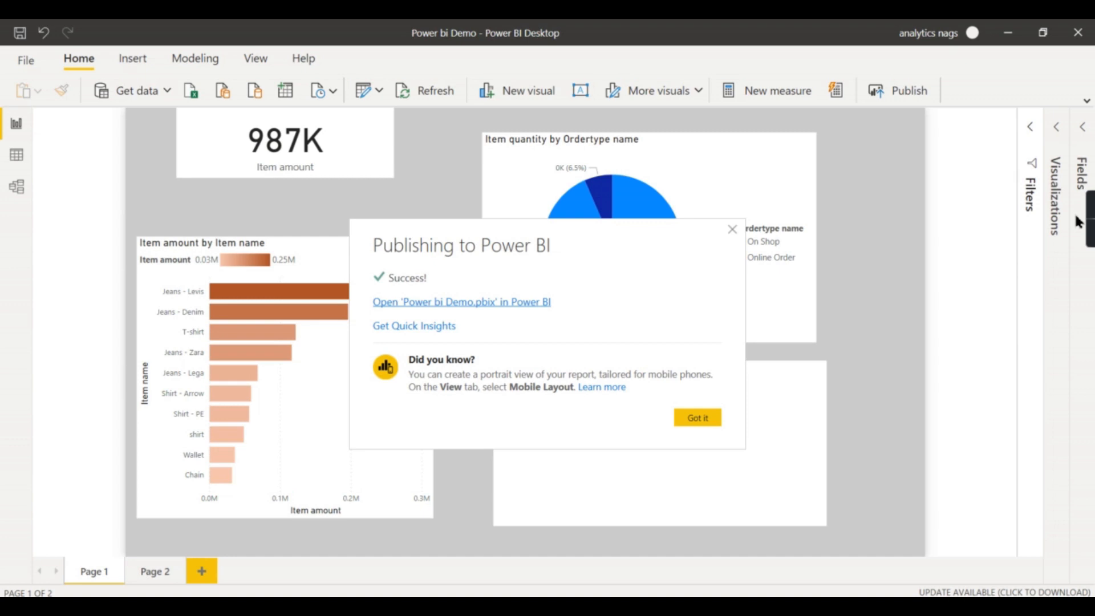
left_click(733, 229)
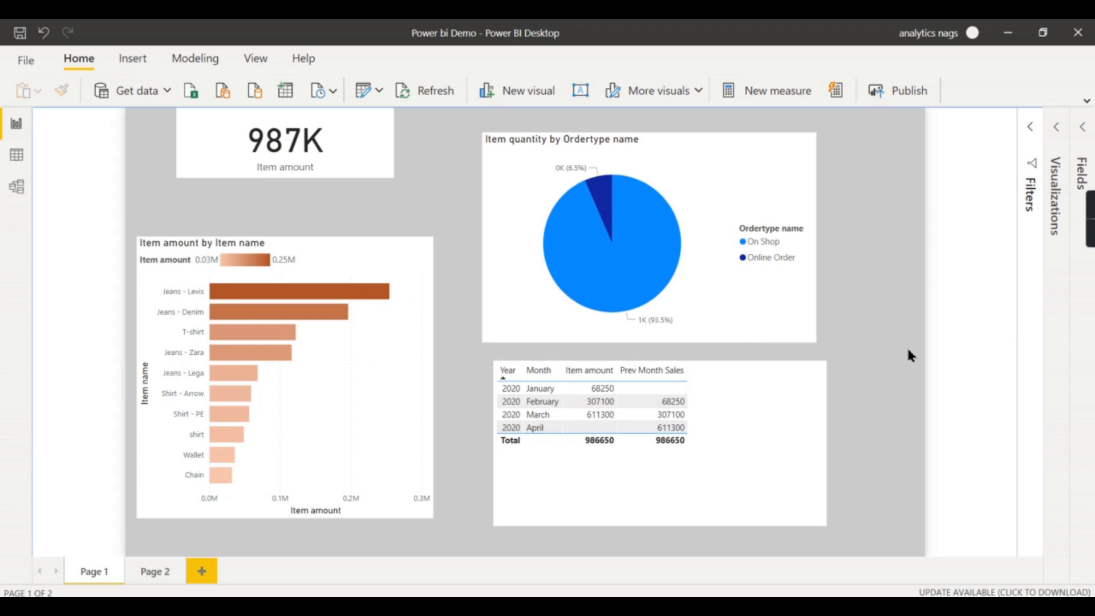